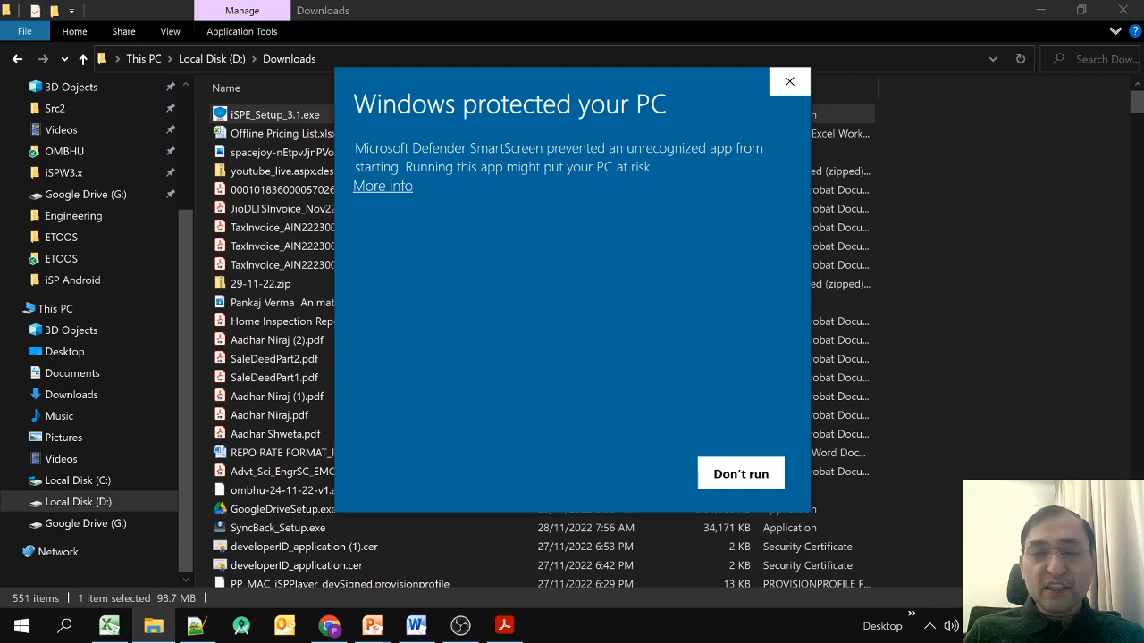
Let the iSPE installer run past the SmartScreen warning and approve the User Account Control prompt.
left_click(382, 186)
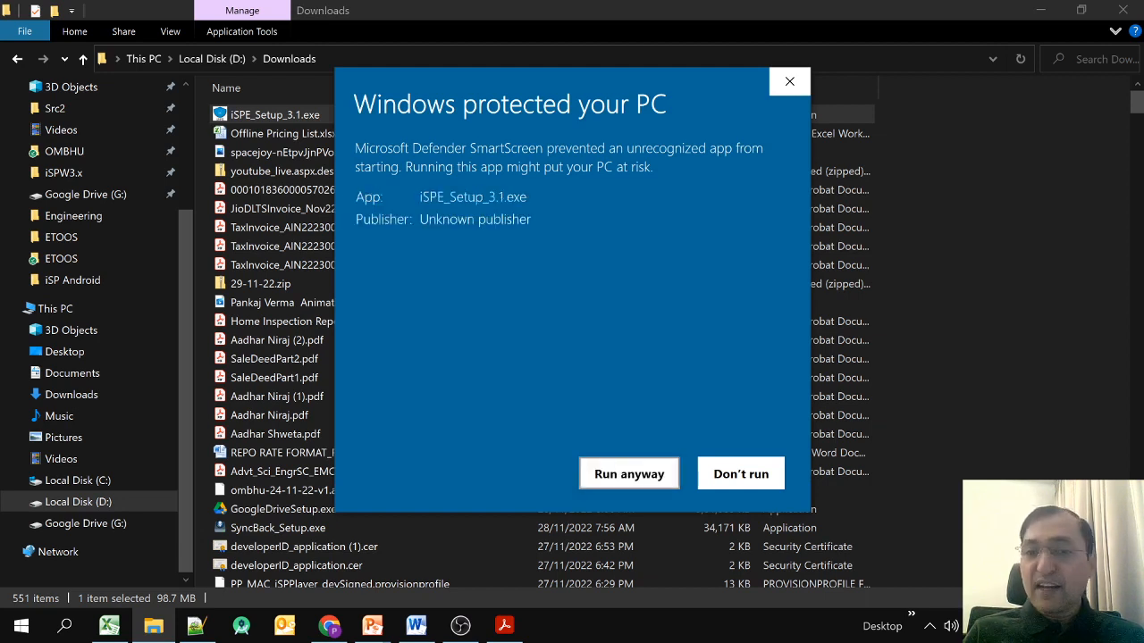
left_click(629, 474)
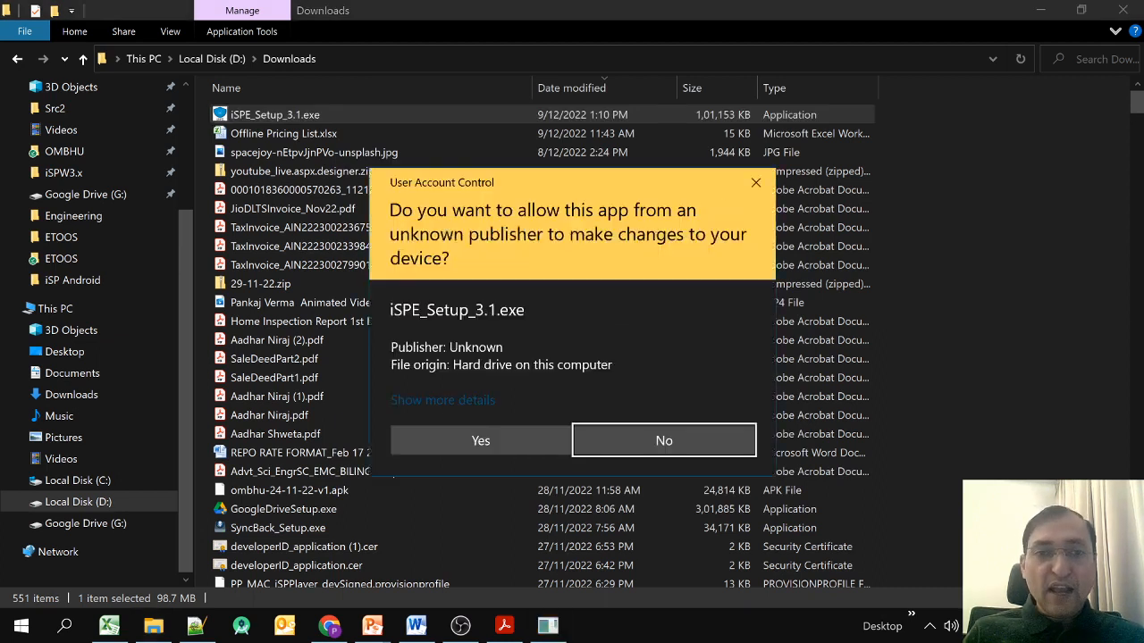
left_click(481, 441)
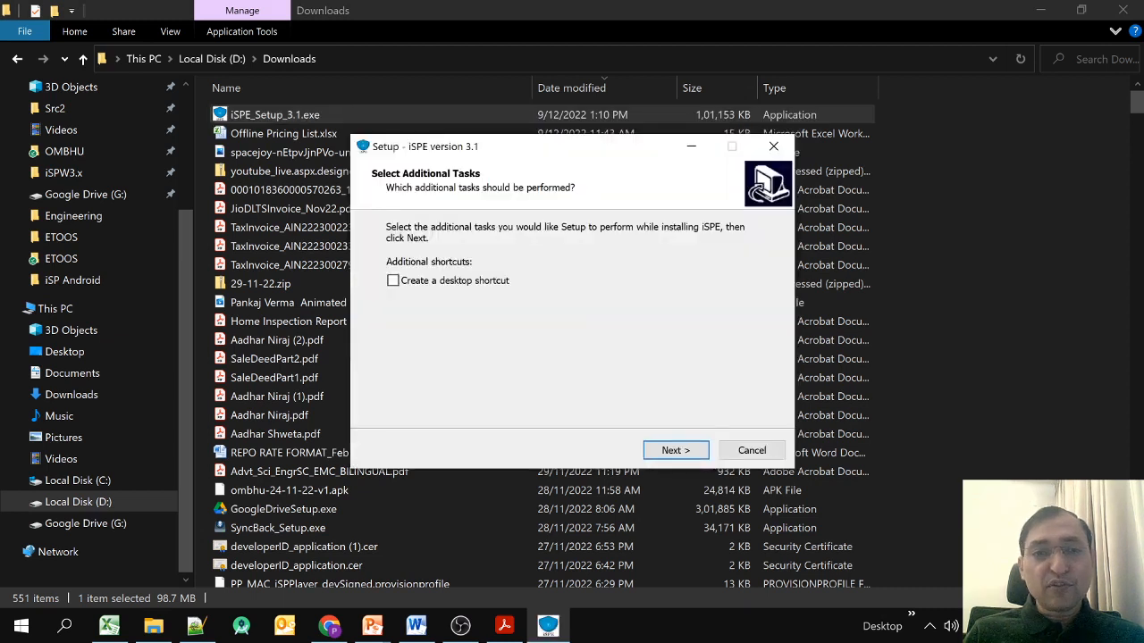
Install iSPE 3.1 with a desktop shortcut and close the finished setup wizard.
left_click(393, 280)
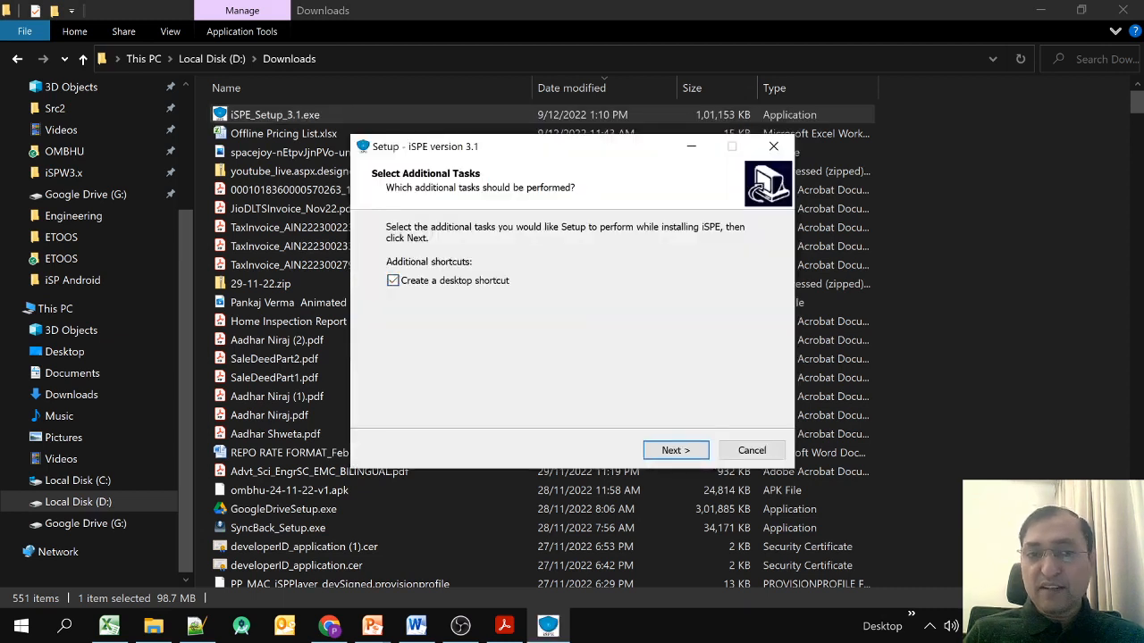
left_click(675, 450)
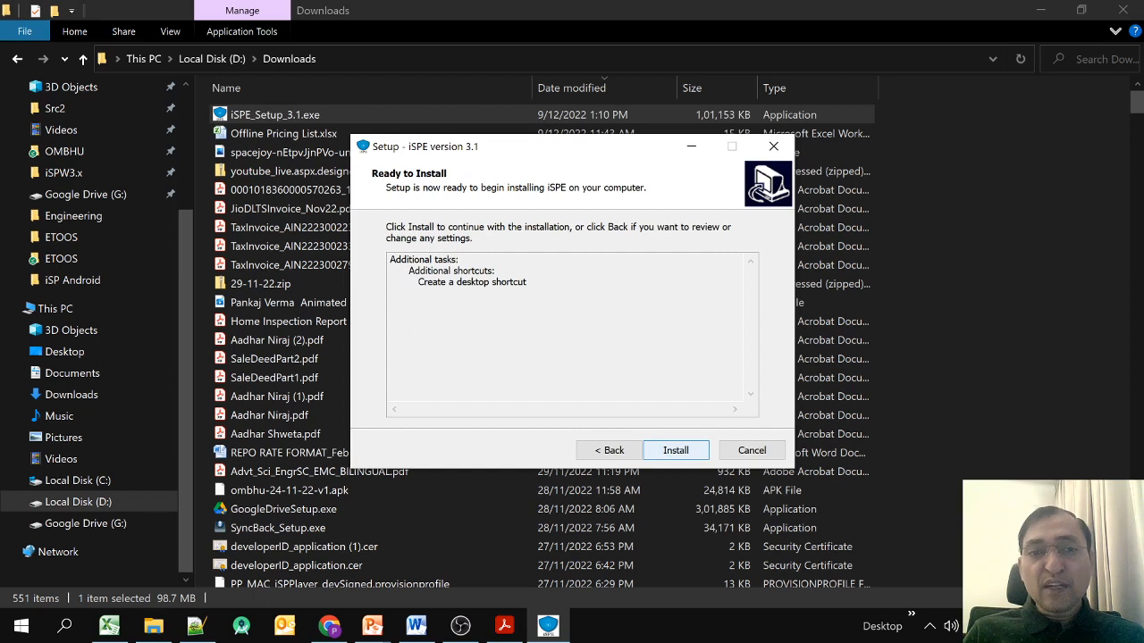
left_click(676, 451)
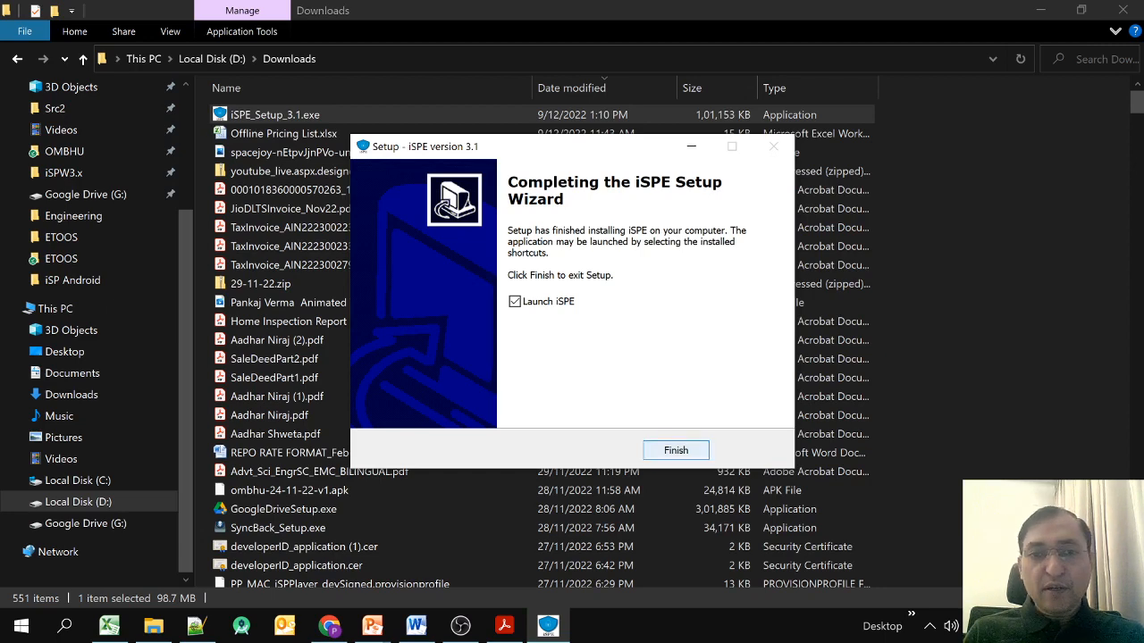
key("Return")
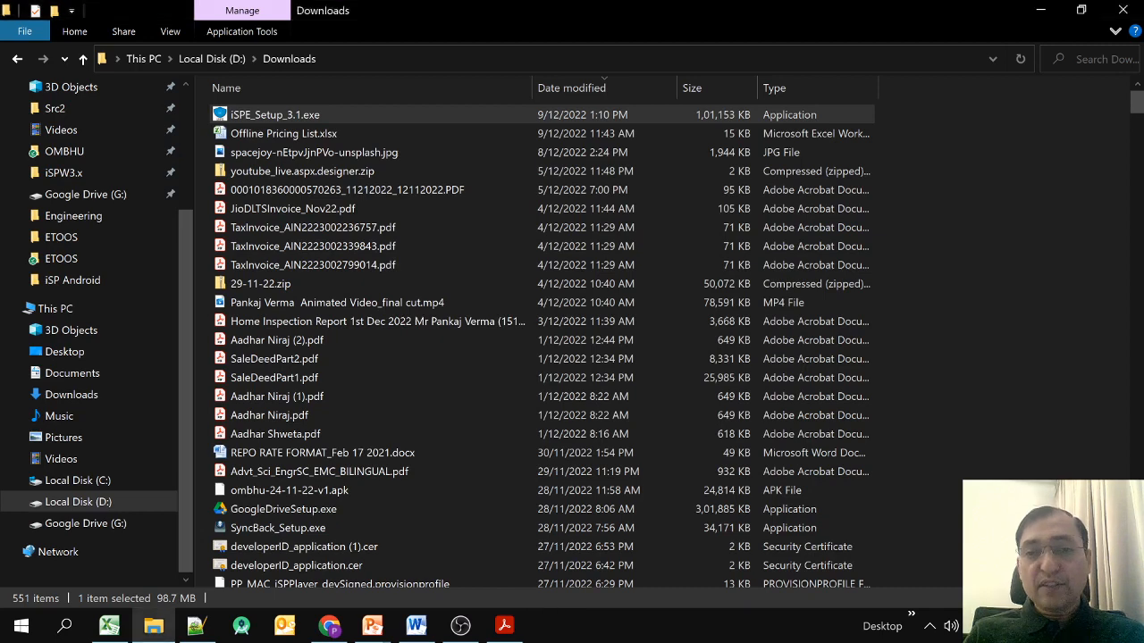
Check the server address details in the Word document.
left_click(416, 626)
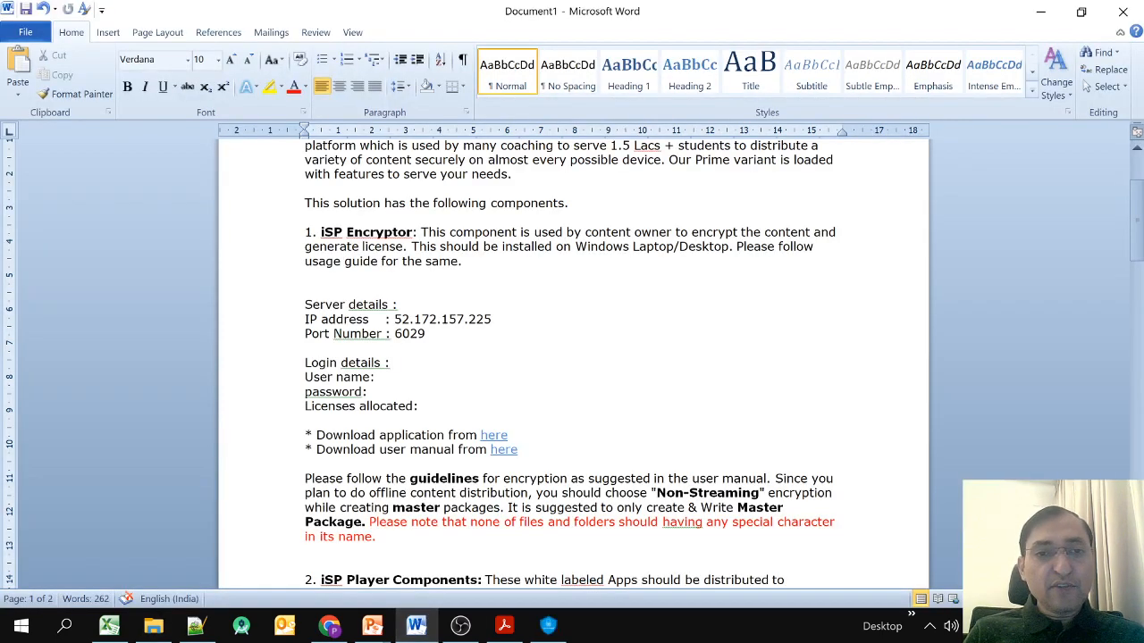
double_click(356, 319)
key("Right")
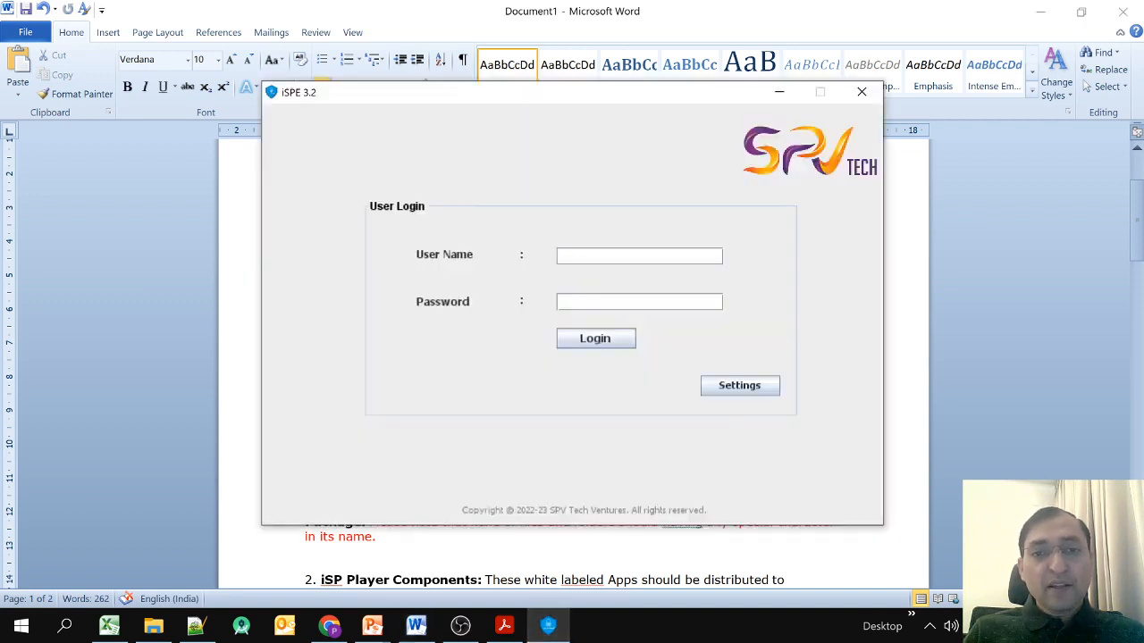
Confirm iSPE server address 52.172.157.225 and port 6029, and save the settings.
left_click(739, 385)
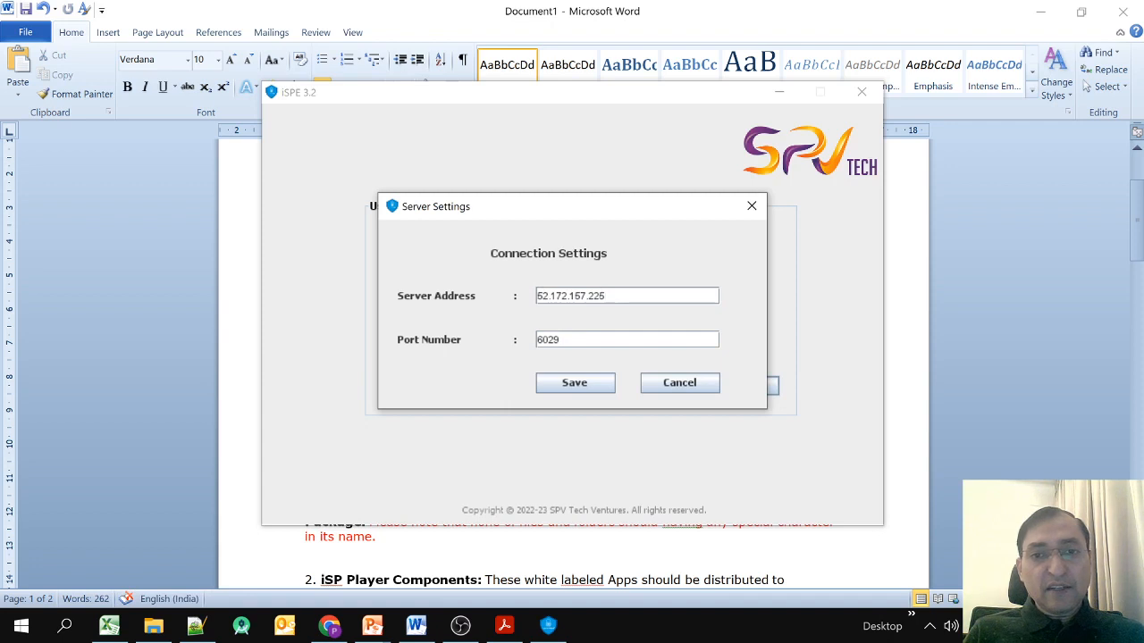
left_click_drag(616, 296, 537, 296)
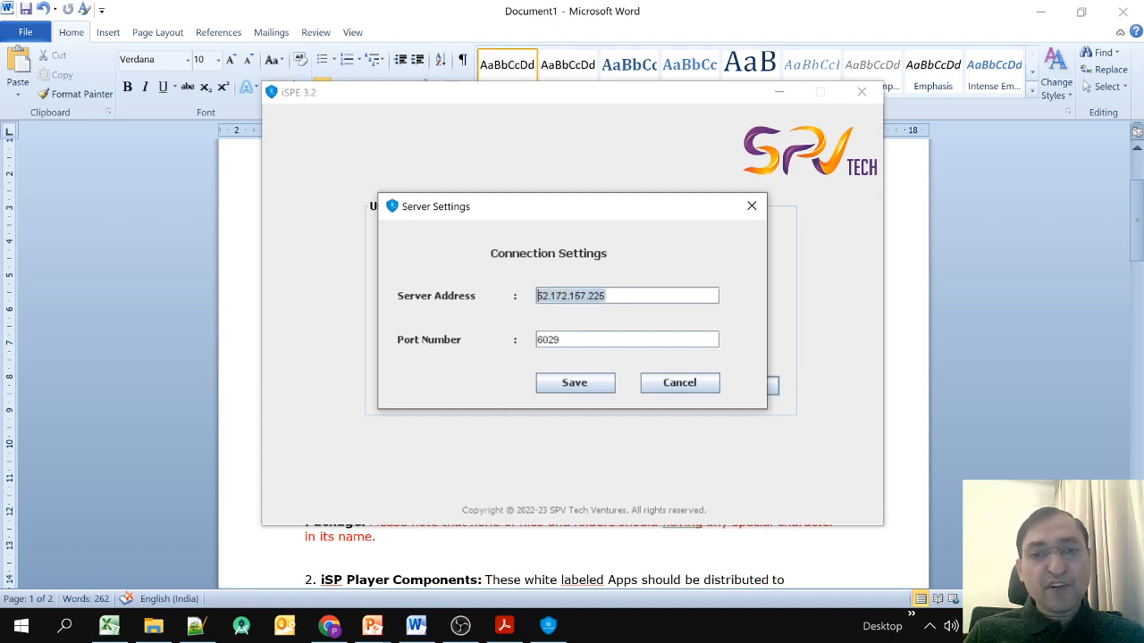
double_click(561, 339)
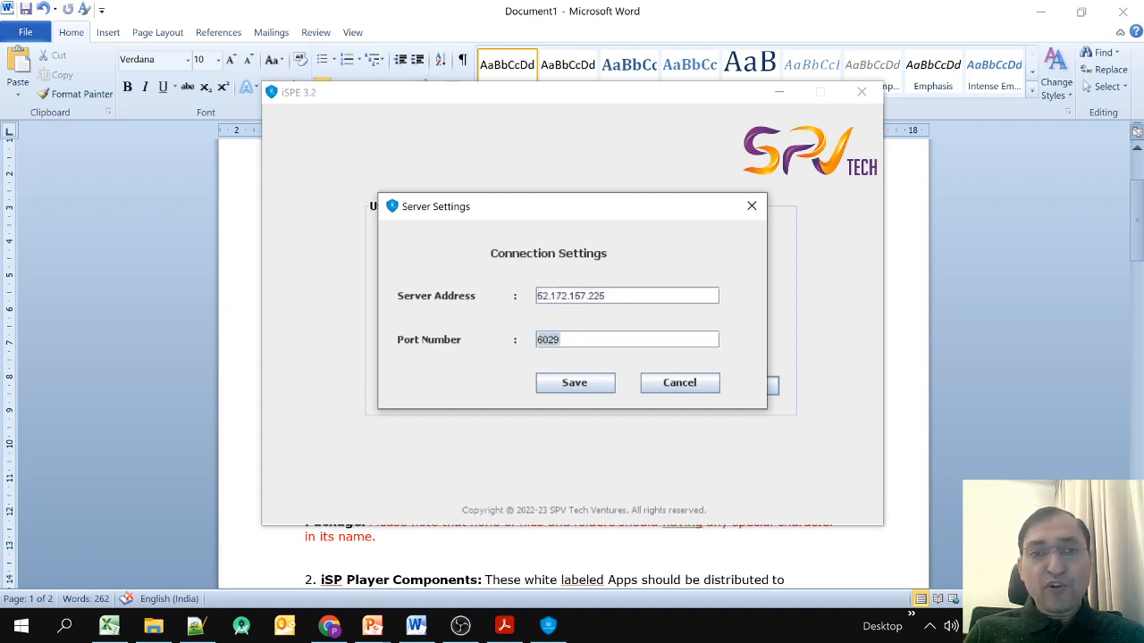
mouse_move(581, 217)
left_mouse_down()
mouse_move(580, 192)
mouse_move(585, 211)
left_mouse_up()
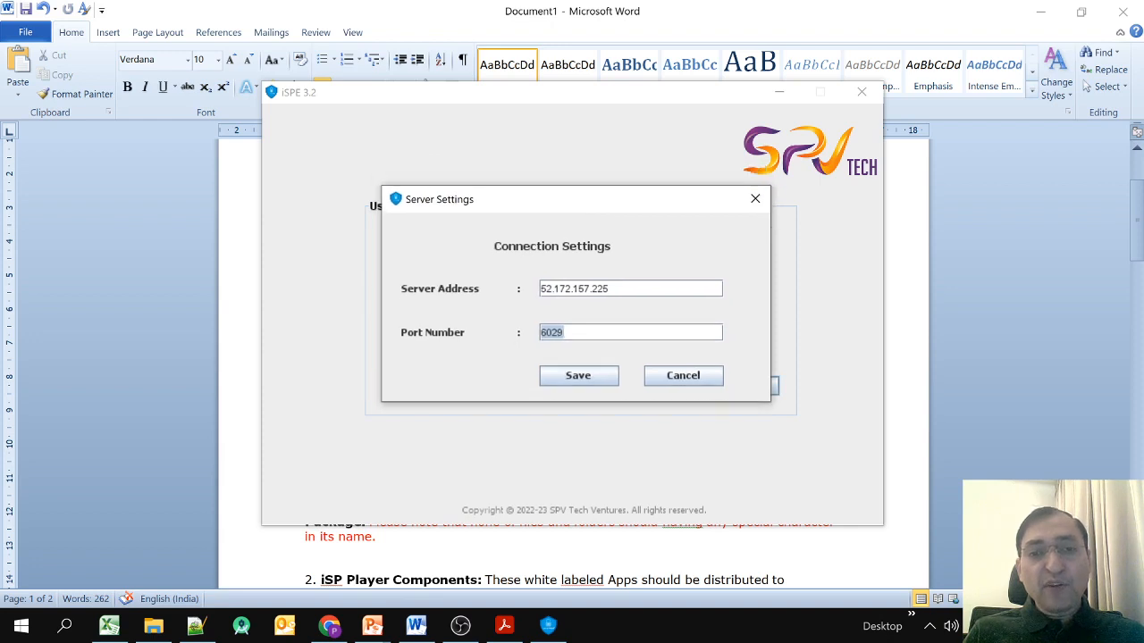
left_click(564, 333)
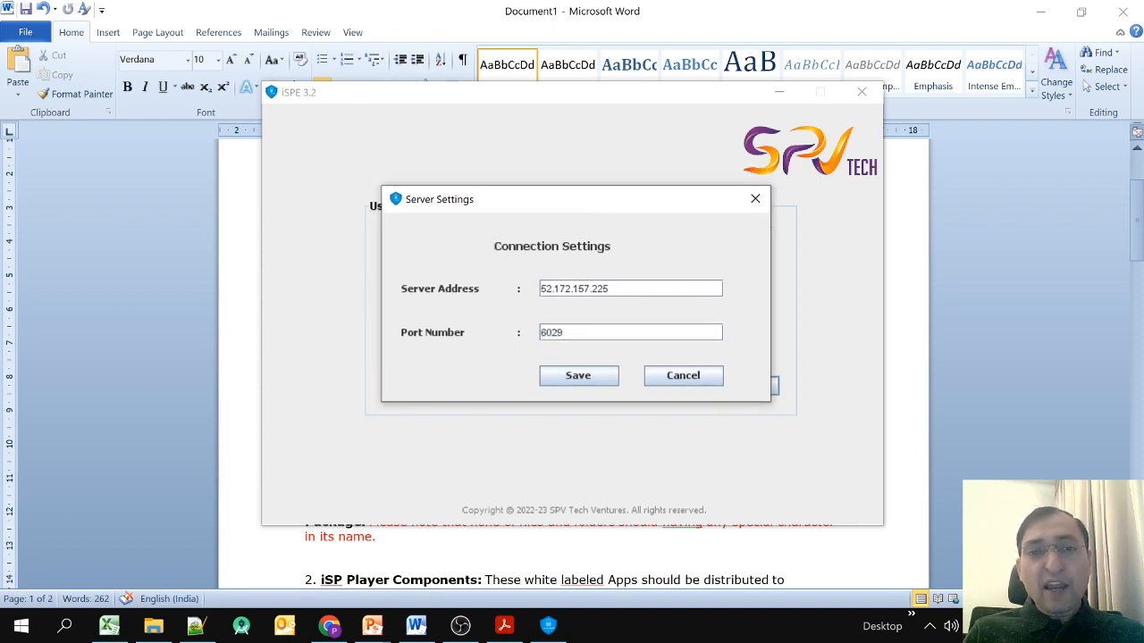
left_click_drag(569, 207, 562, 216)
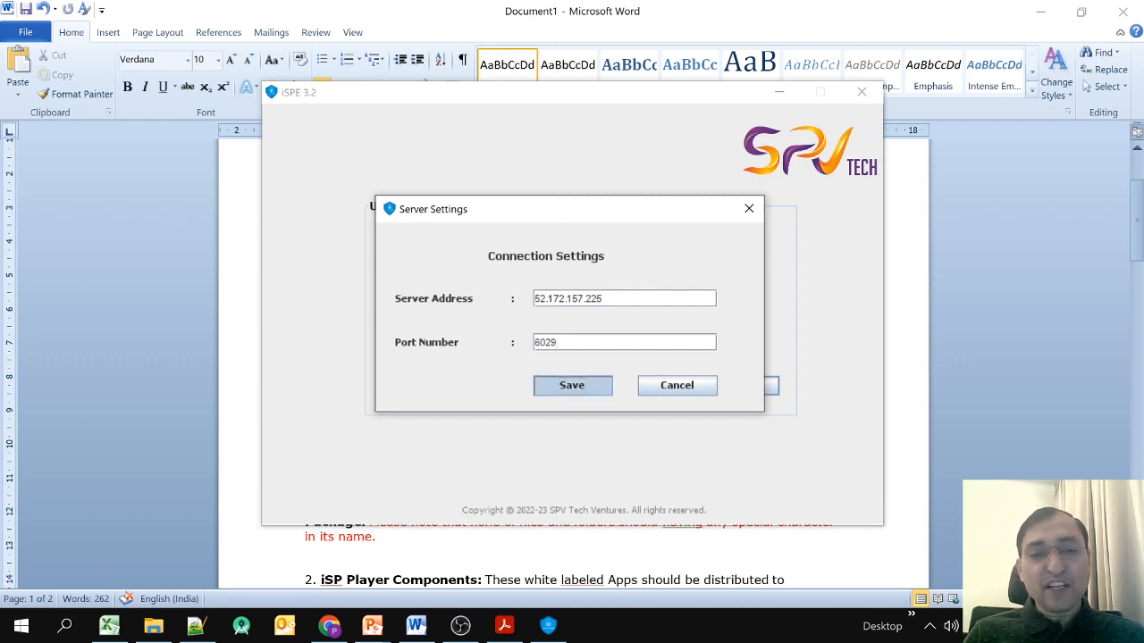
left_click(571, 386)
left_click_drag(523, 102, 591, 132)
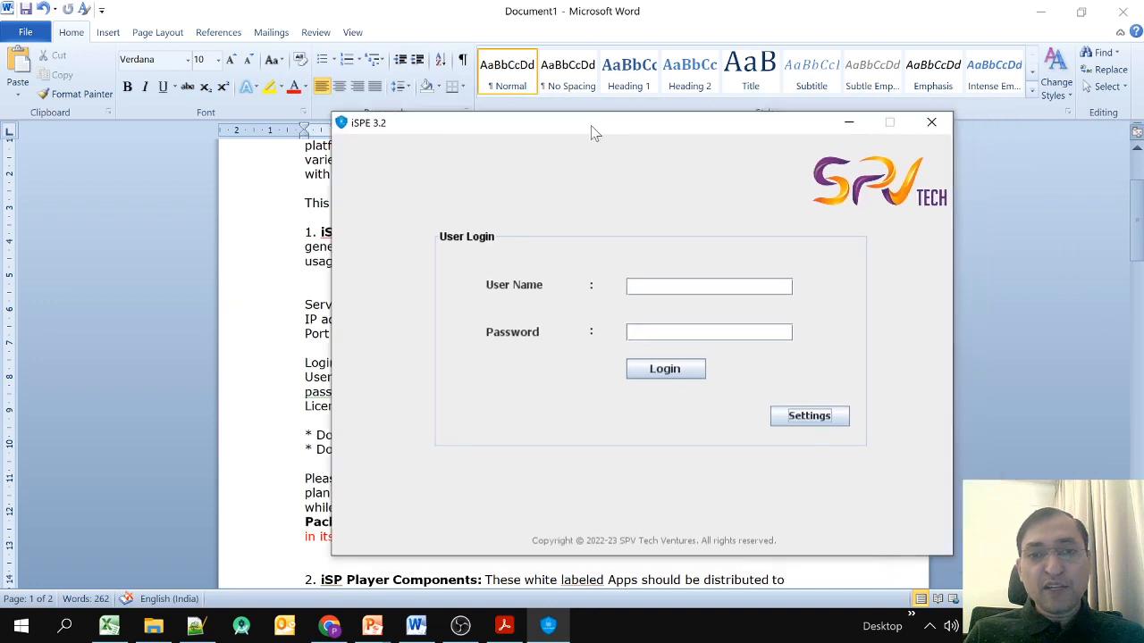
Log into iSPE with the admin user name and password.
left_click(708, 287)
type("Admin")
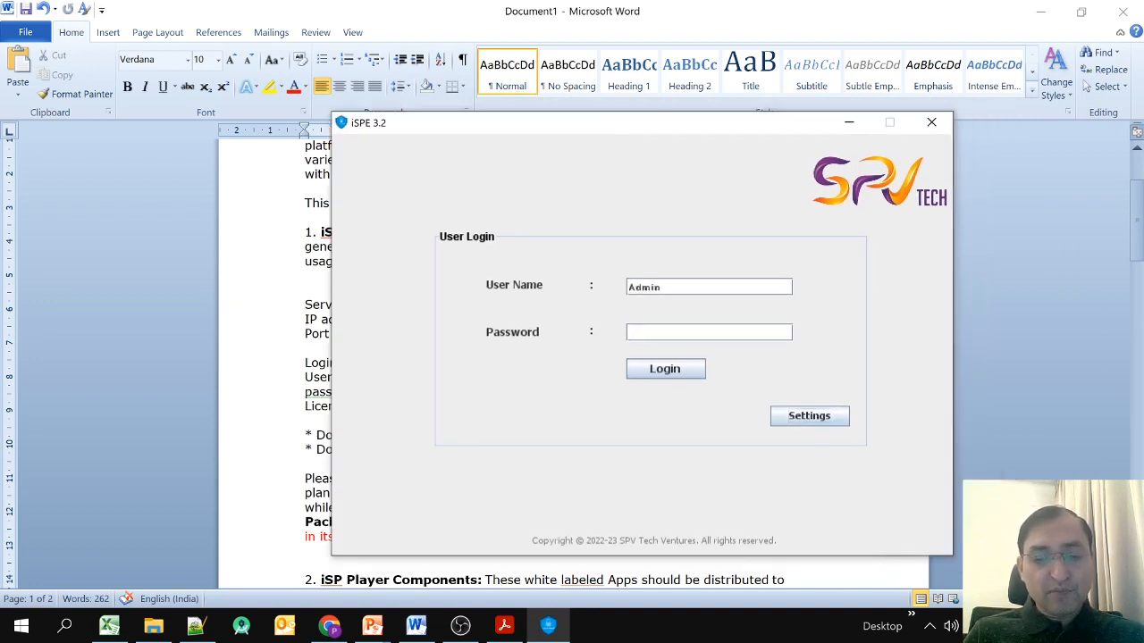
type(".topgmat")
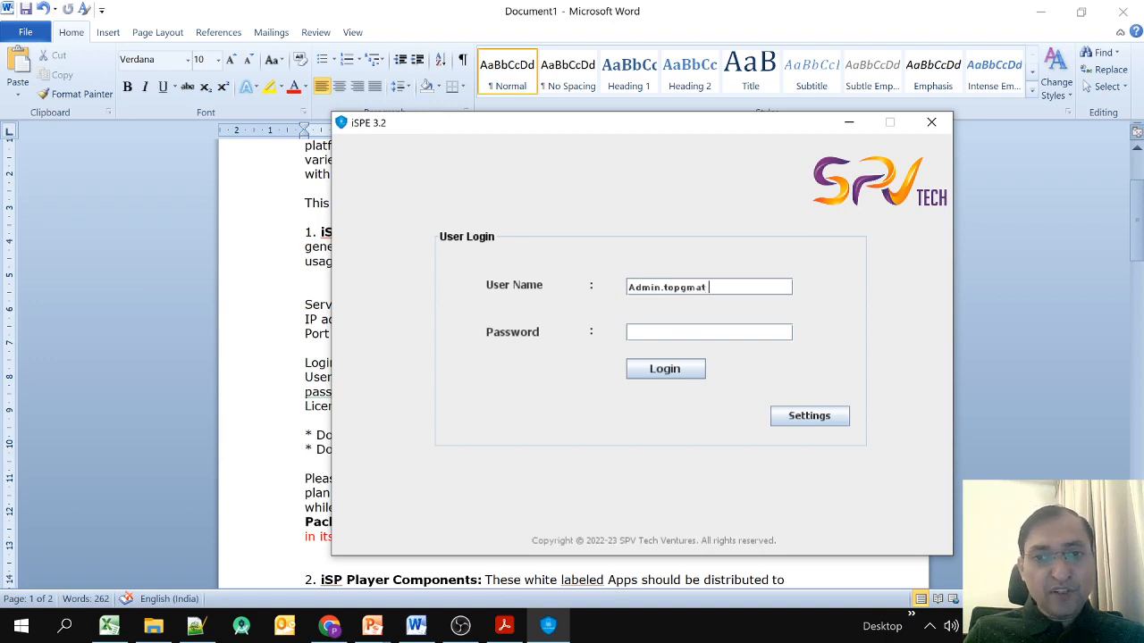
type("******")
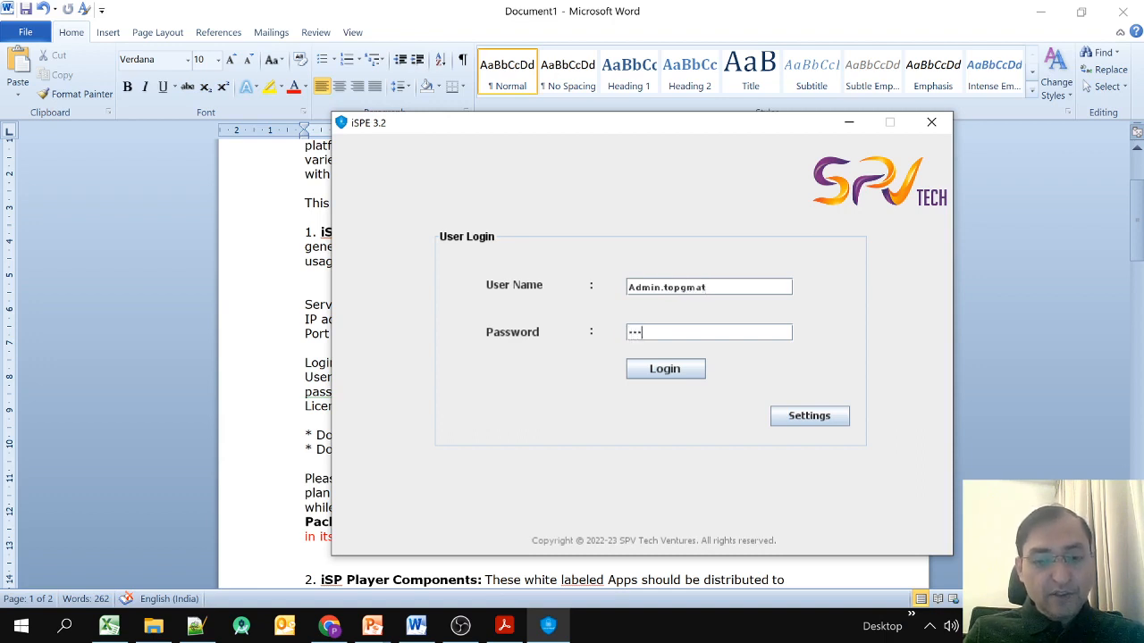
key("Return")
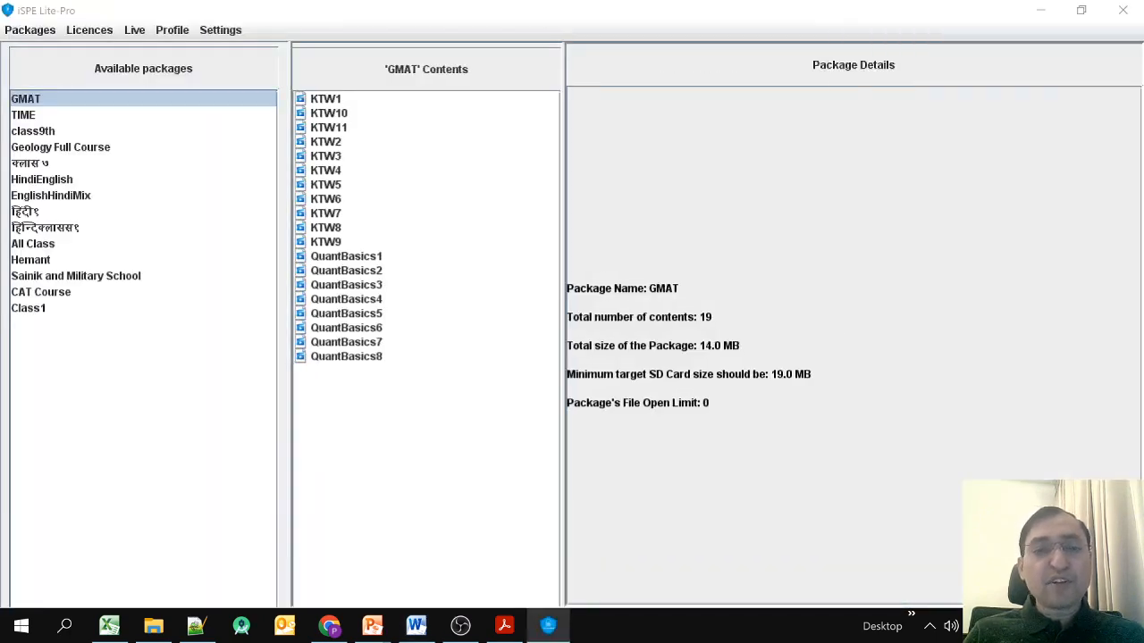
key("alt+Tab")
key("Tab")
key("Tab")
key("Tab")
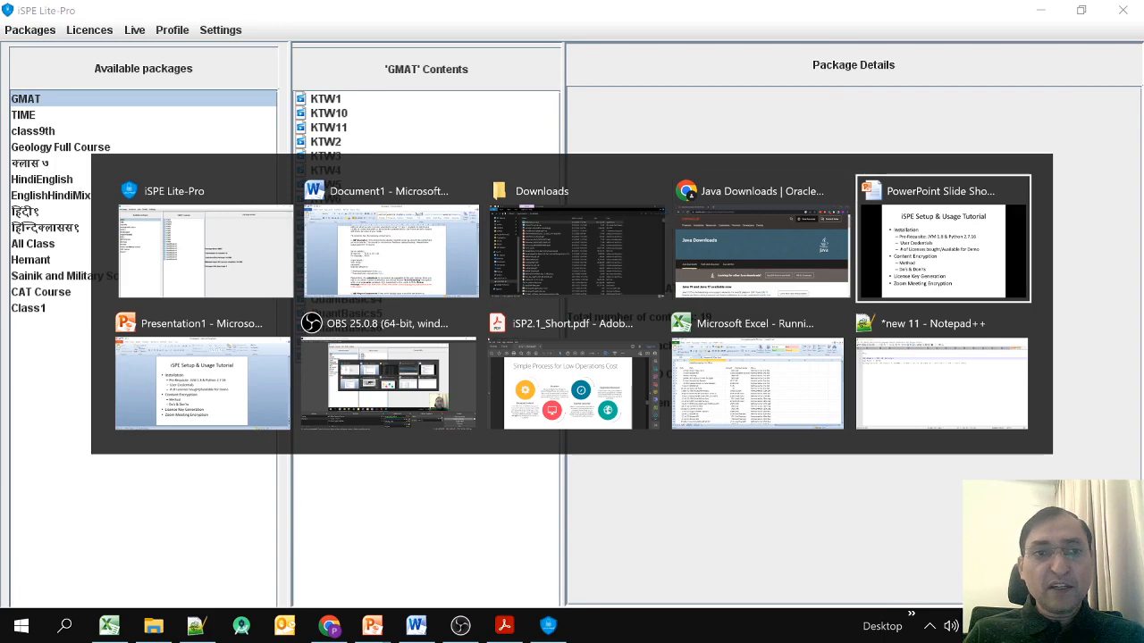
key("Escape")
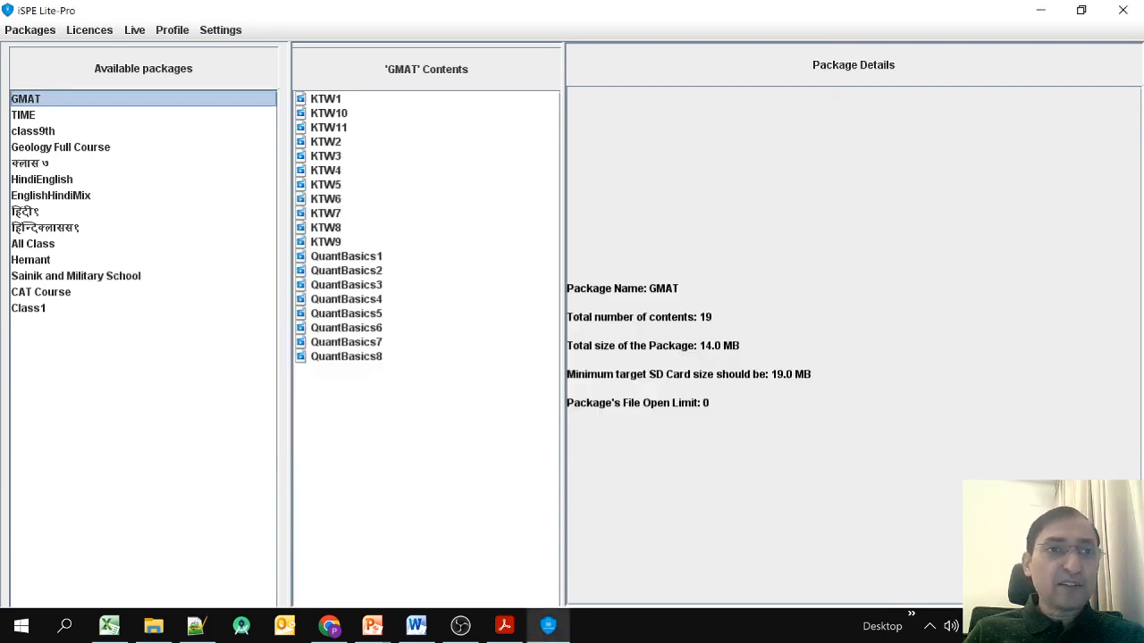
Review the remaining licences (1761 of 4000), then return to the Word document.
left_click(89, 30)
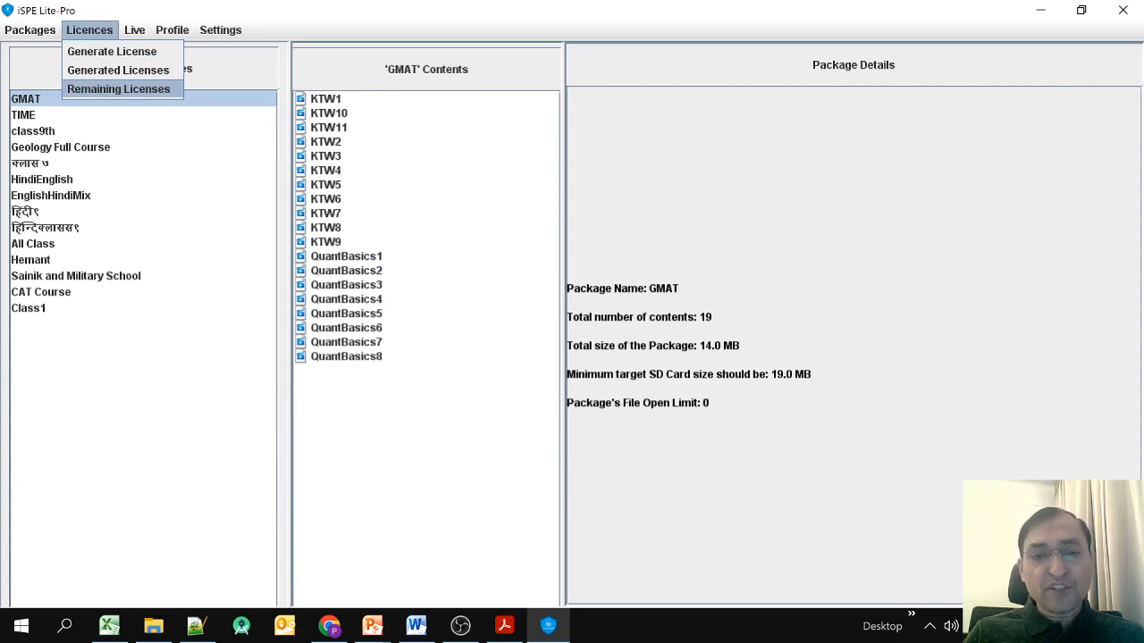
key("Return")
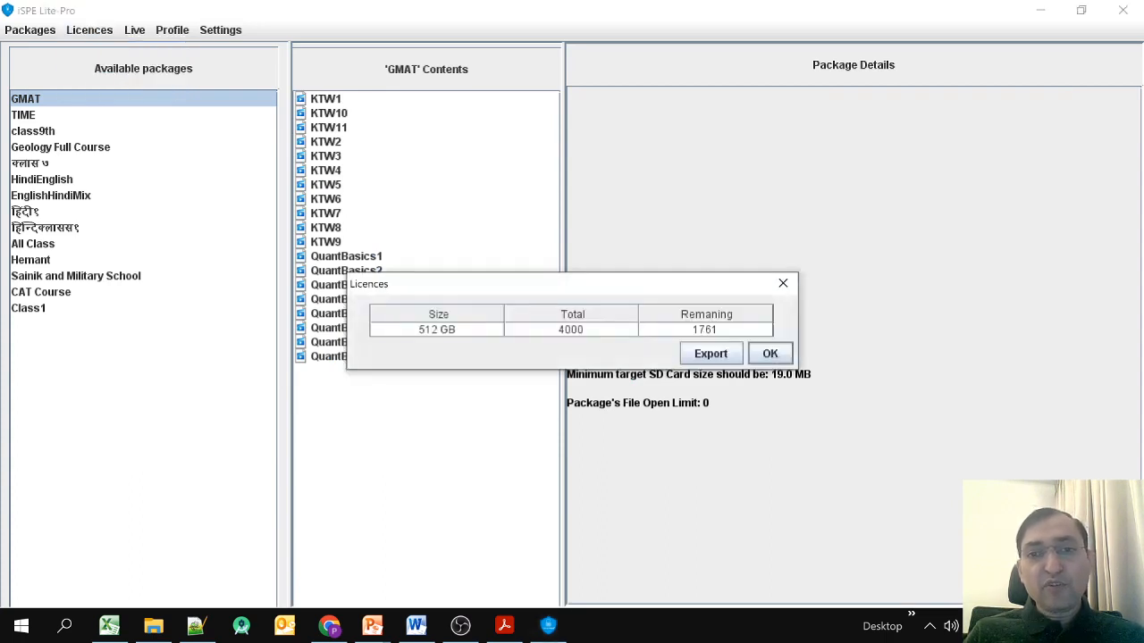
left_click(571, 330)
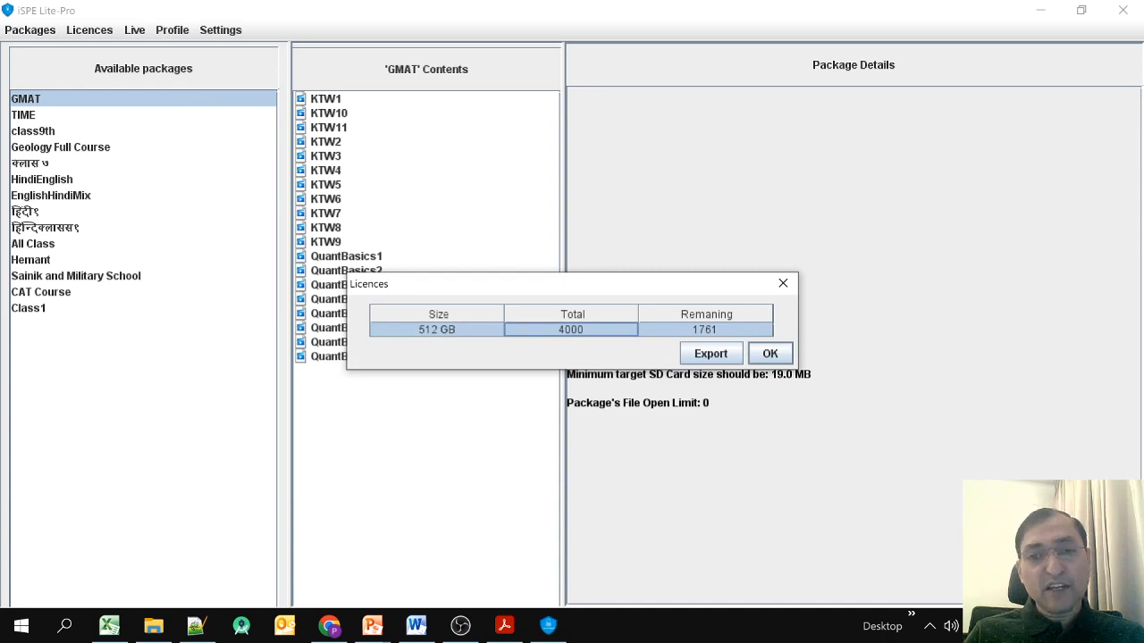
left_click(770, 354)
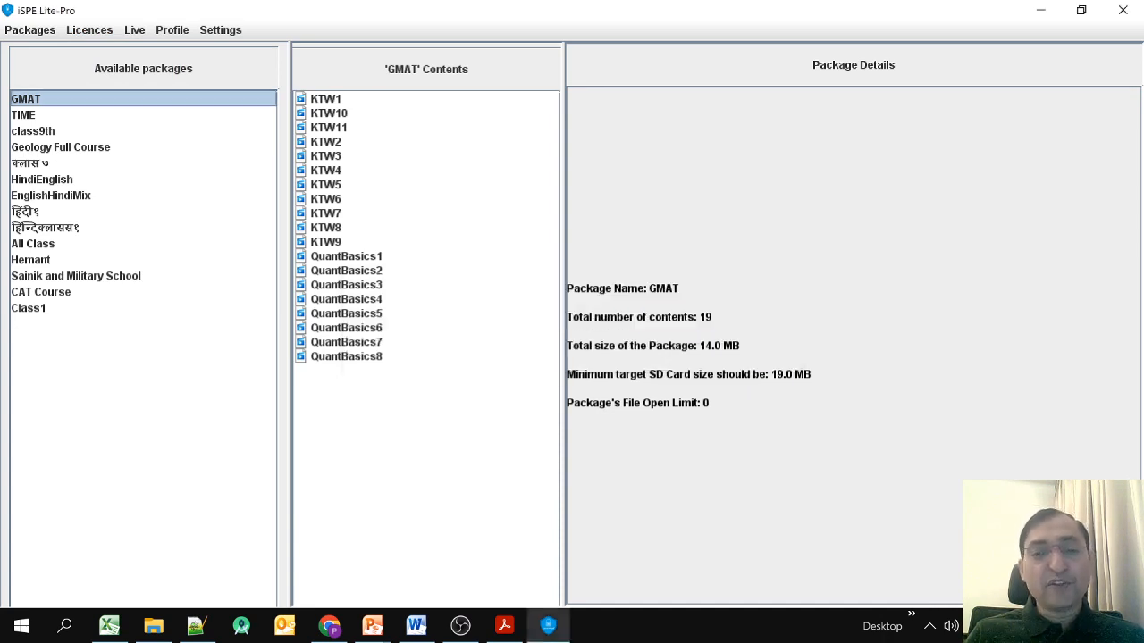
key("alt+Tab")
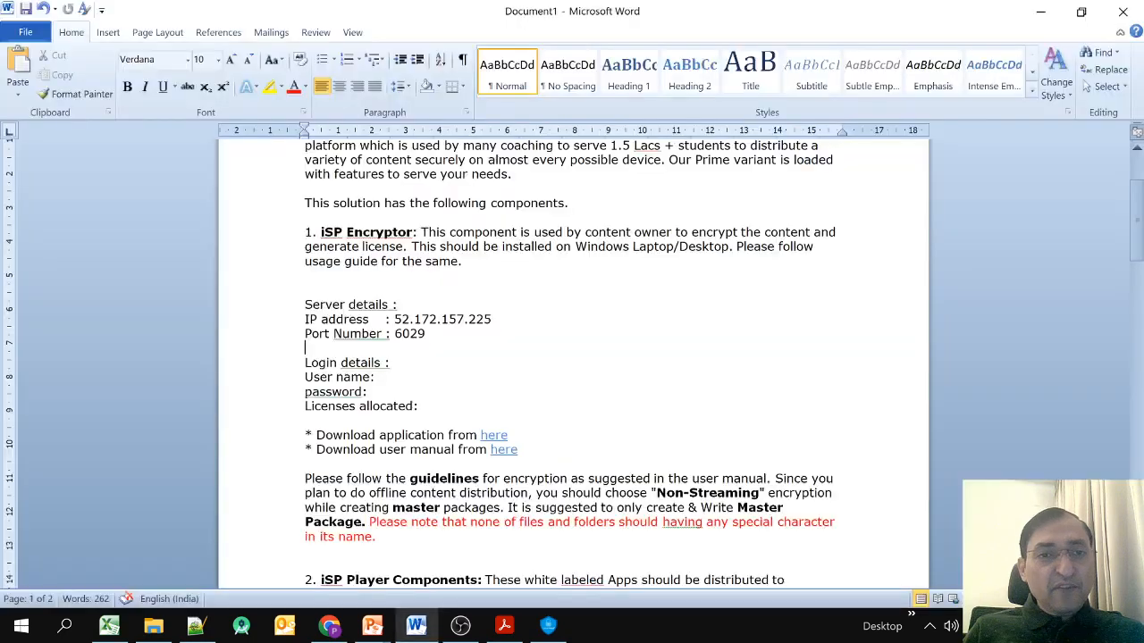
Switch from Word, past the PowerPoint slide show, to the Downloads folder in File Explorer.
key("alt+Tab")
key("Tab")
key("Tab")
key("Tab")
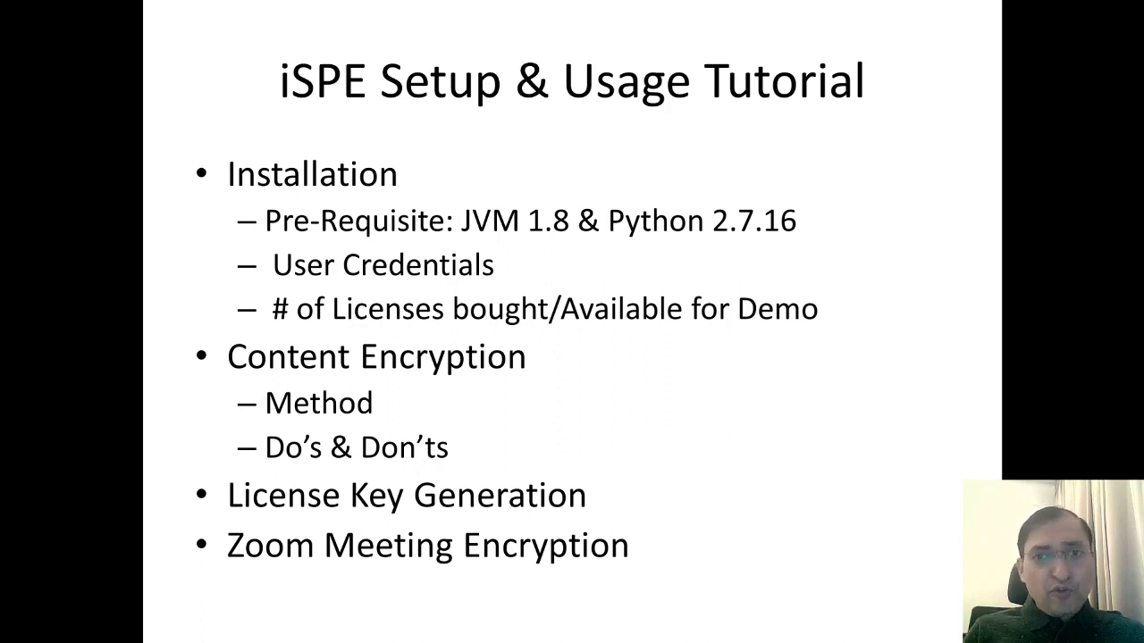
key("alt+Tab")
key("Tab")
key("alt+Tab")
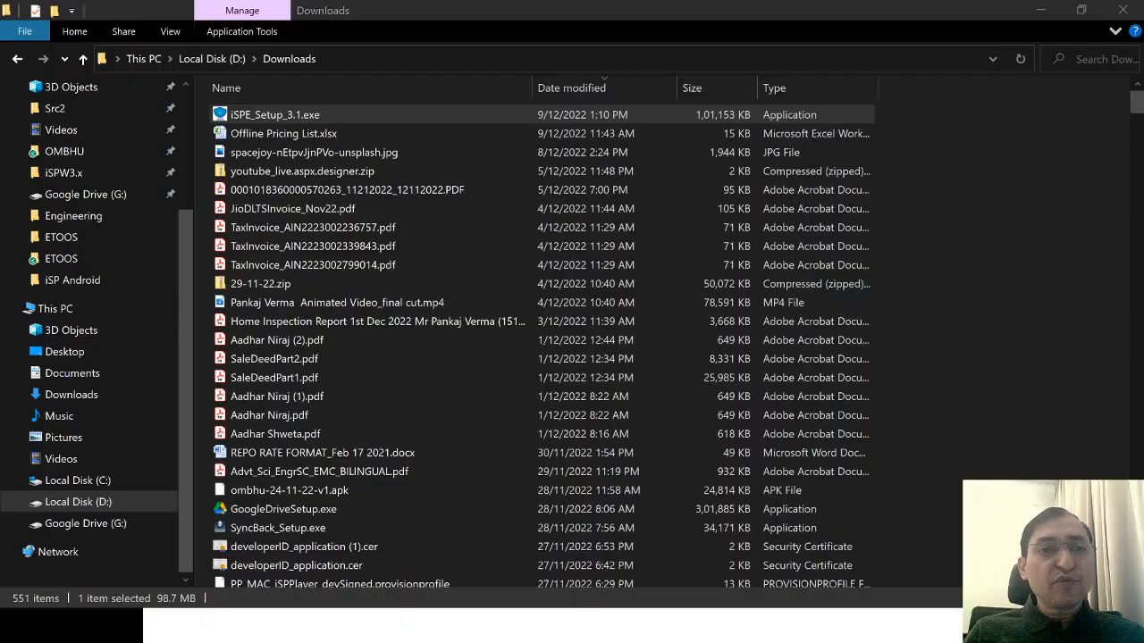
Navigate to D:\Demo setups\Class10 and look at its Maths and Science folders.
left_click(78, 503)
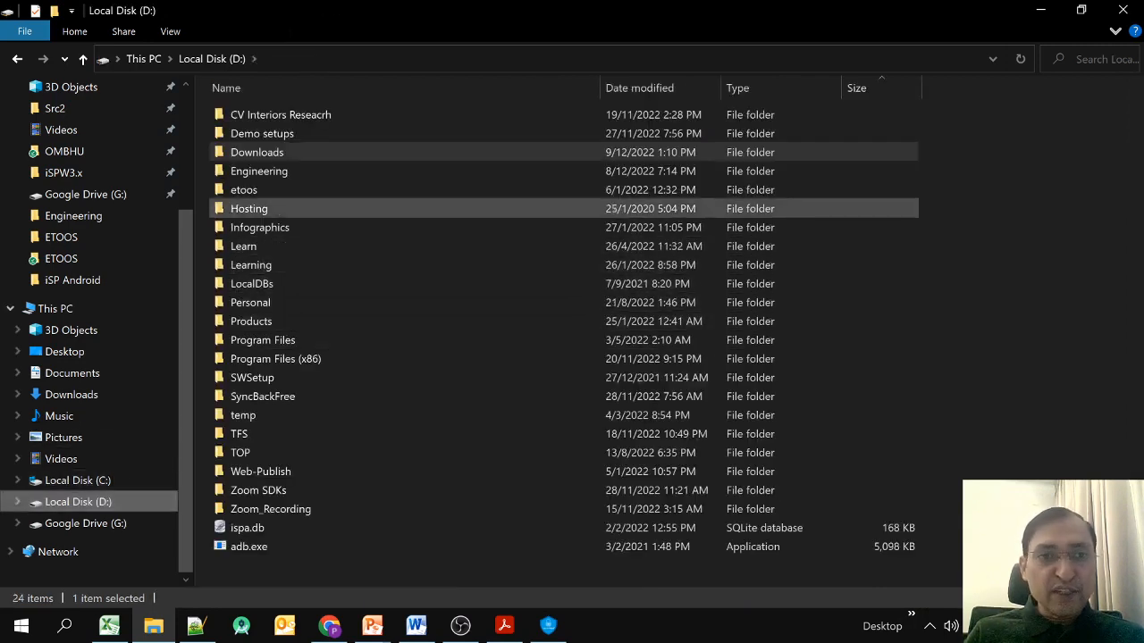
left_click(262, 133)
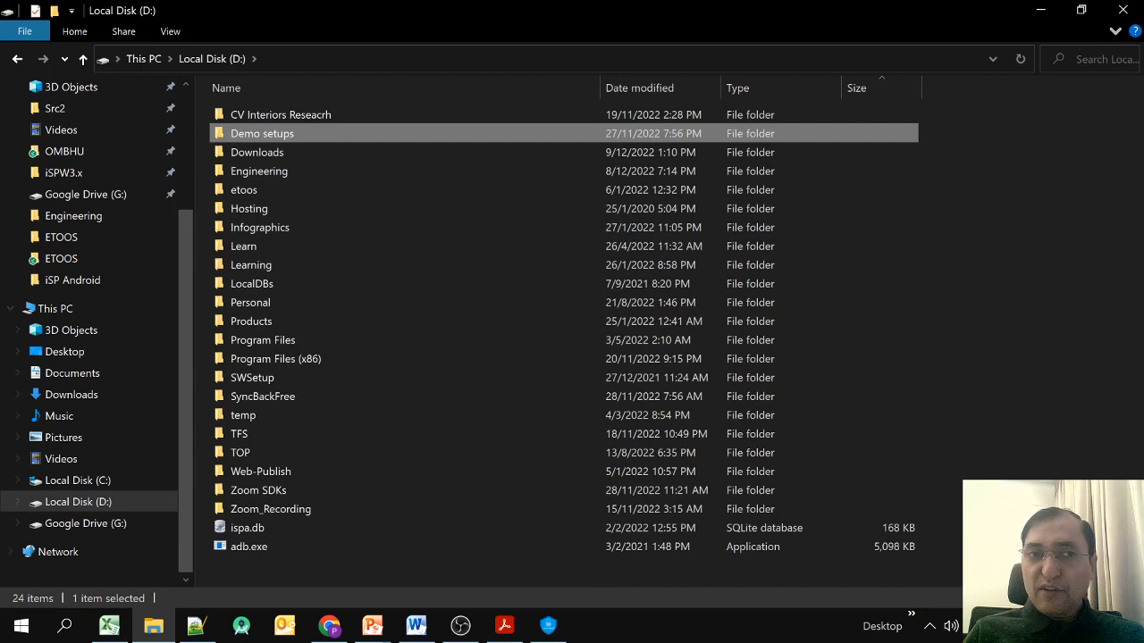
key("Return")
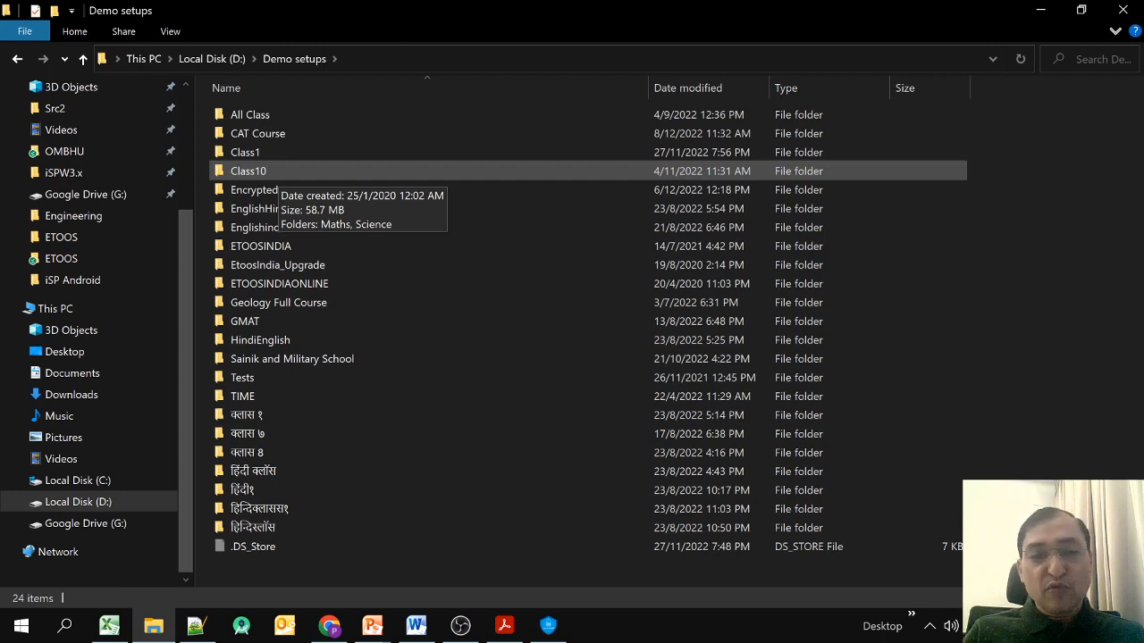
double_click(263, 171)
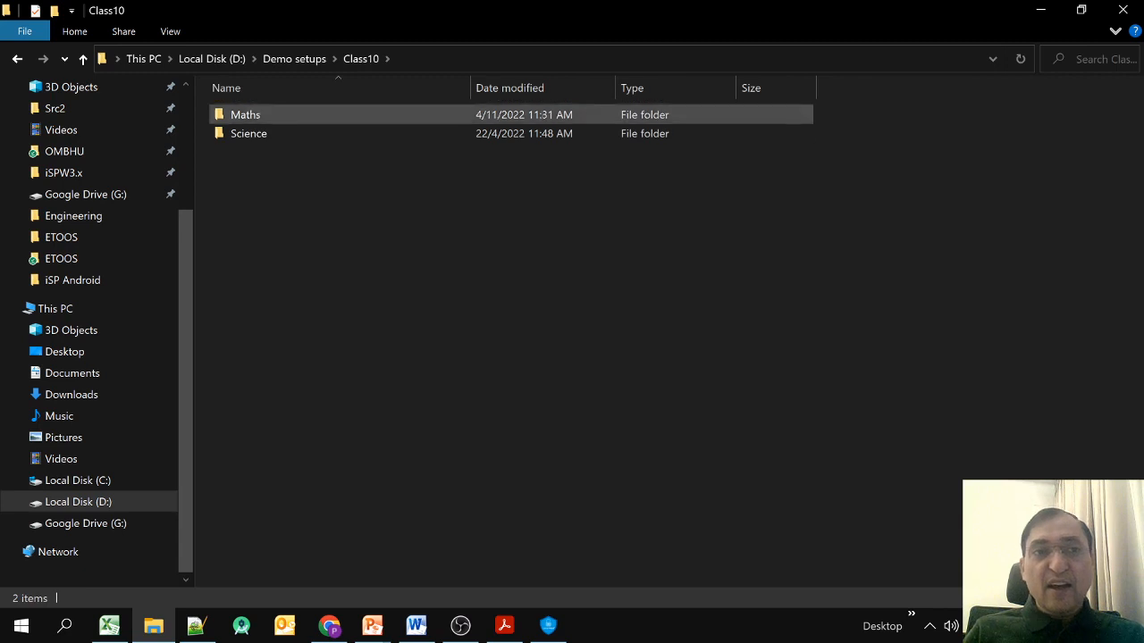
left_click(246, 115)
left_click(249, 134)
left_click(286, 215)
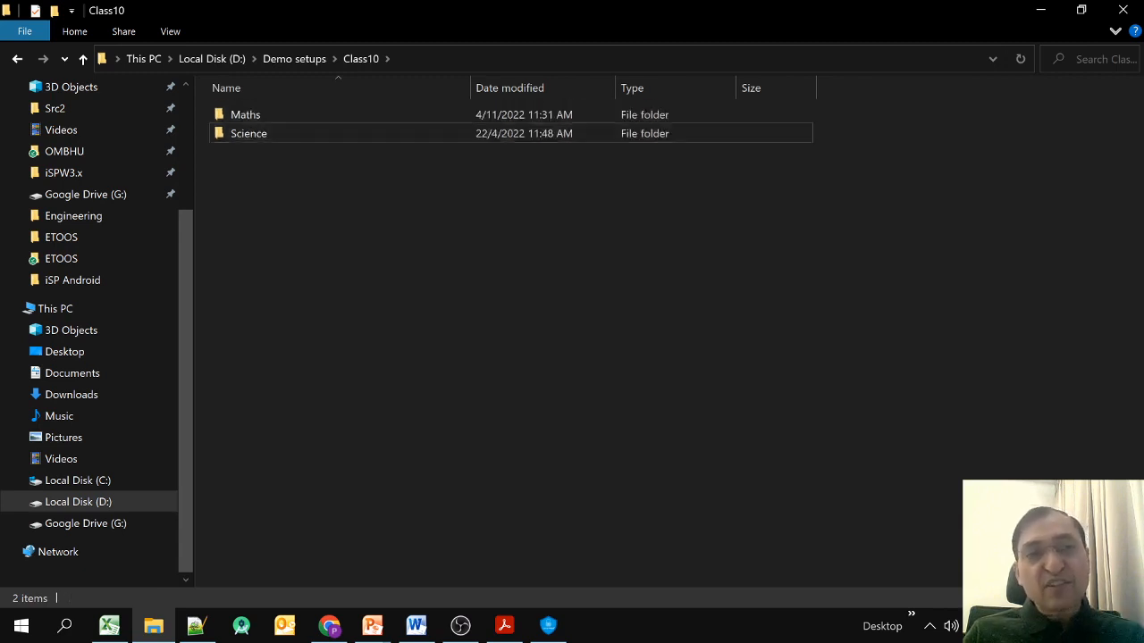
View the media in Science > Topic1, then go back to Class10.
double_click(248, 134)
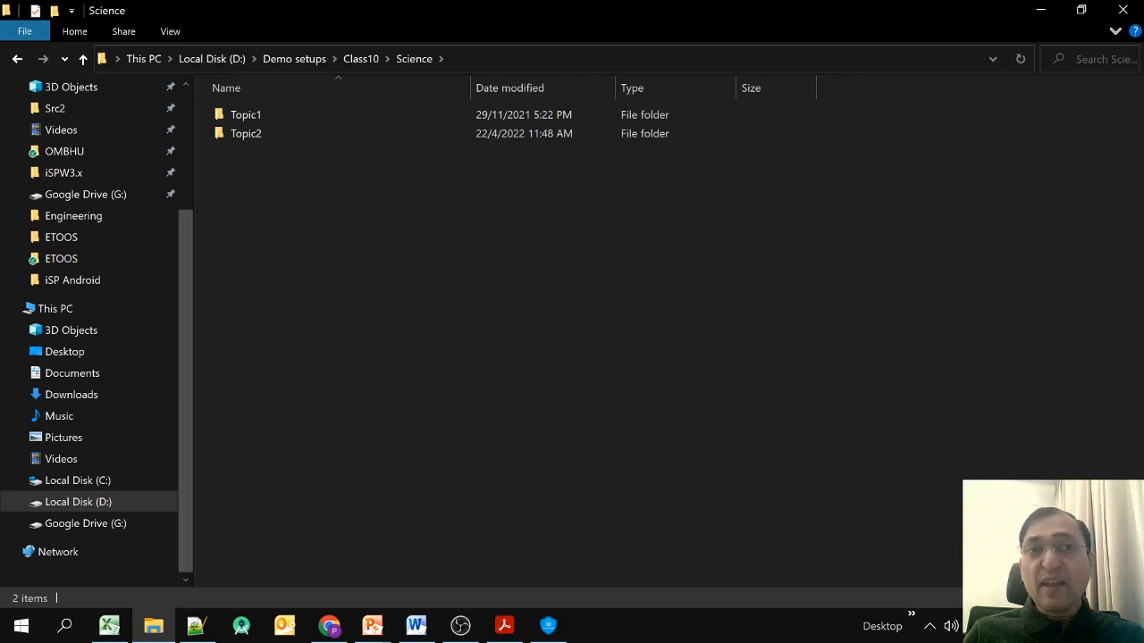
double_click(246, 115)
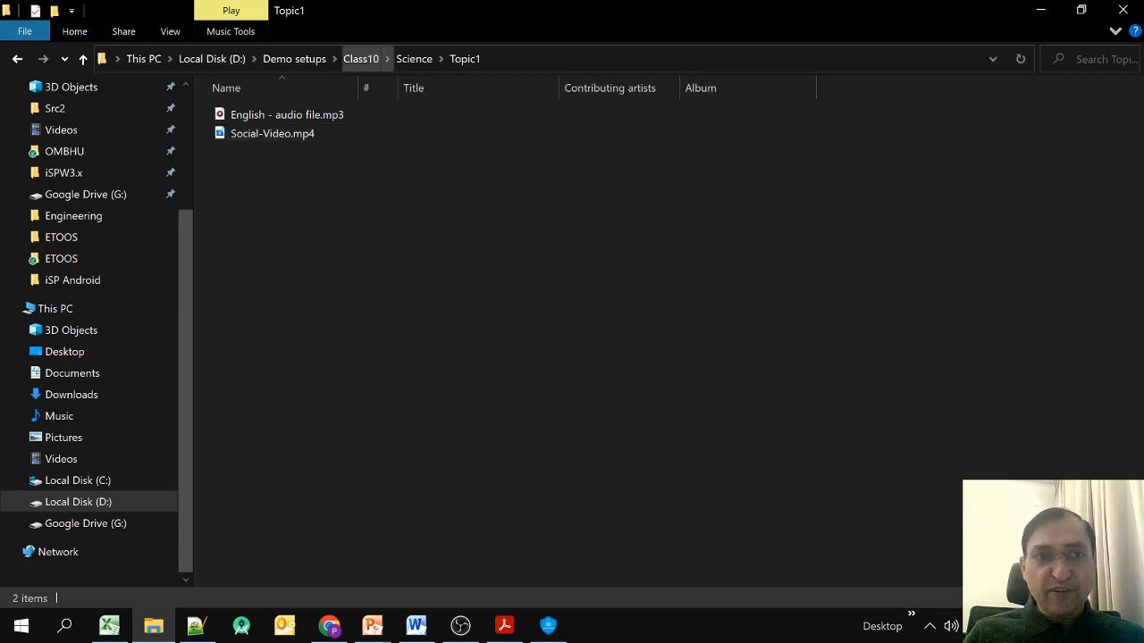
left_click(360, 58)
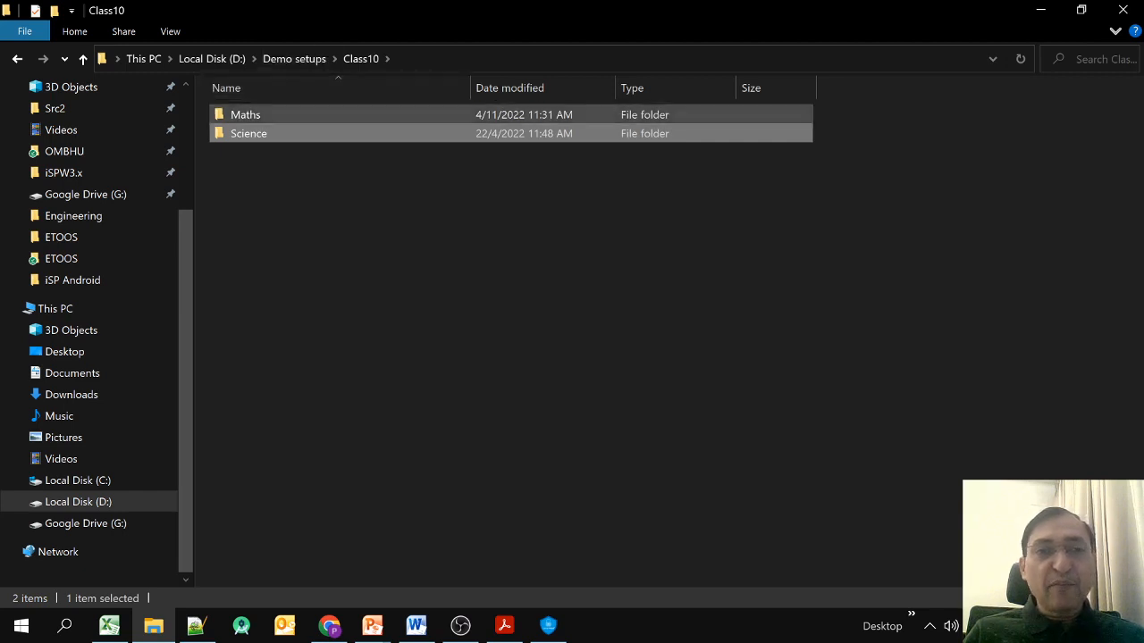
Look inside the Class10 Maths folder, then go back up to Demo setups.
double_click(245, 114)
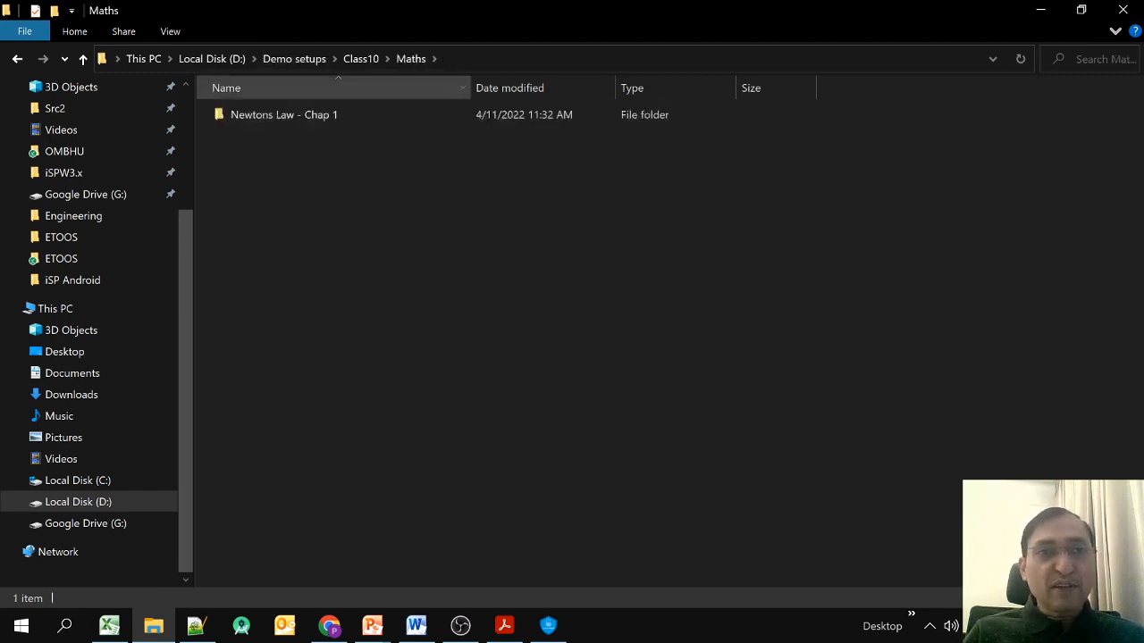
left_click(360, 58)
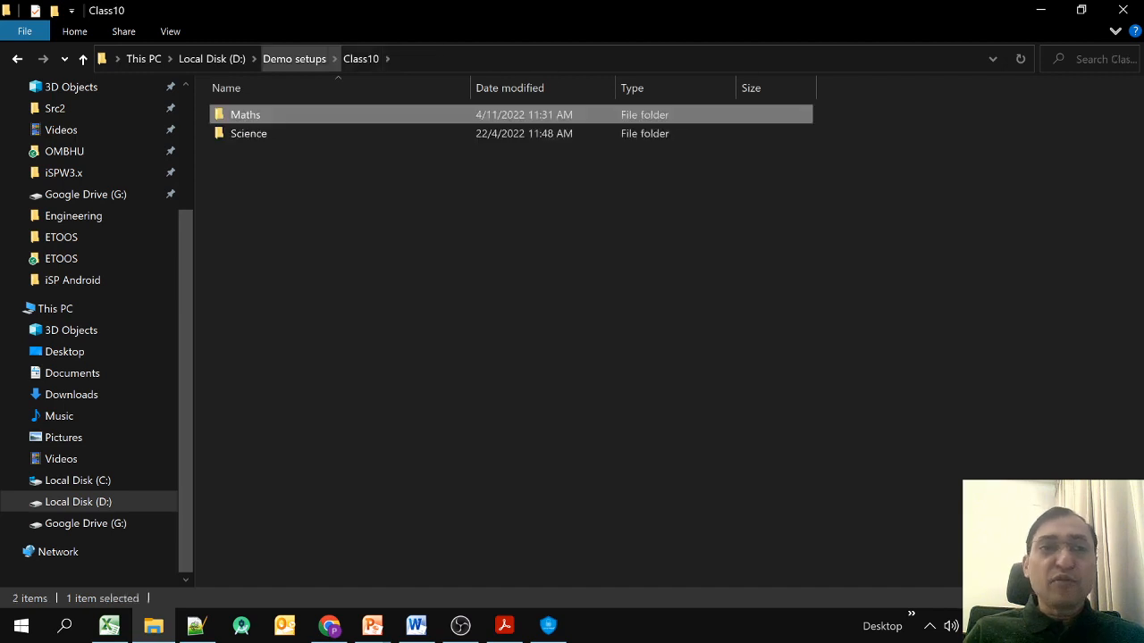
left_click(375, 259)
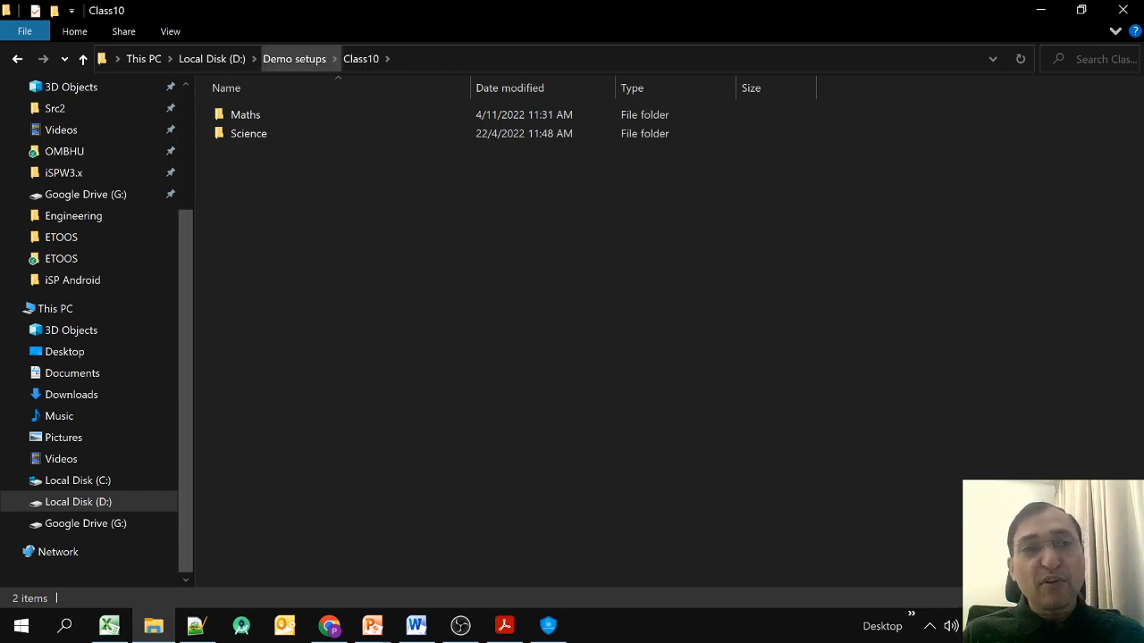
left_click(294, 58)
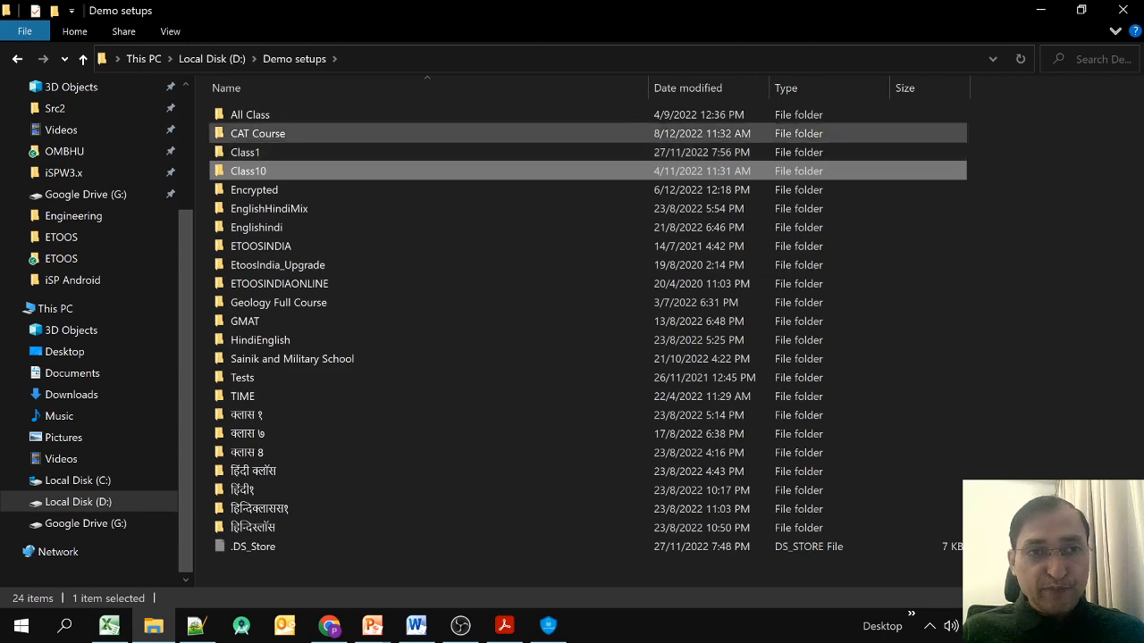
Inspect the CAT Course Science Topic1 media files, then return to iSPE.
double_click(257, 133)
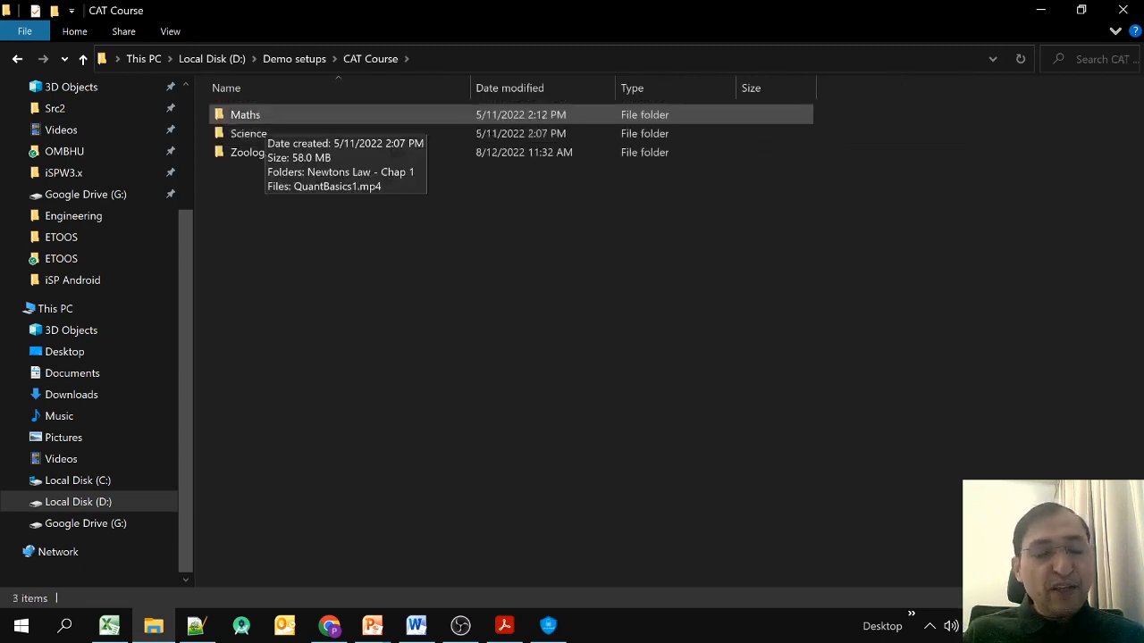
double_click(248, 133)
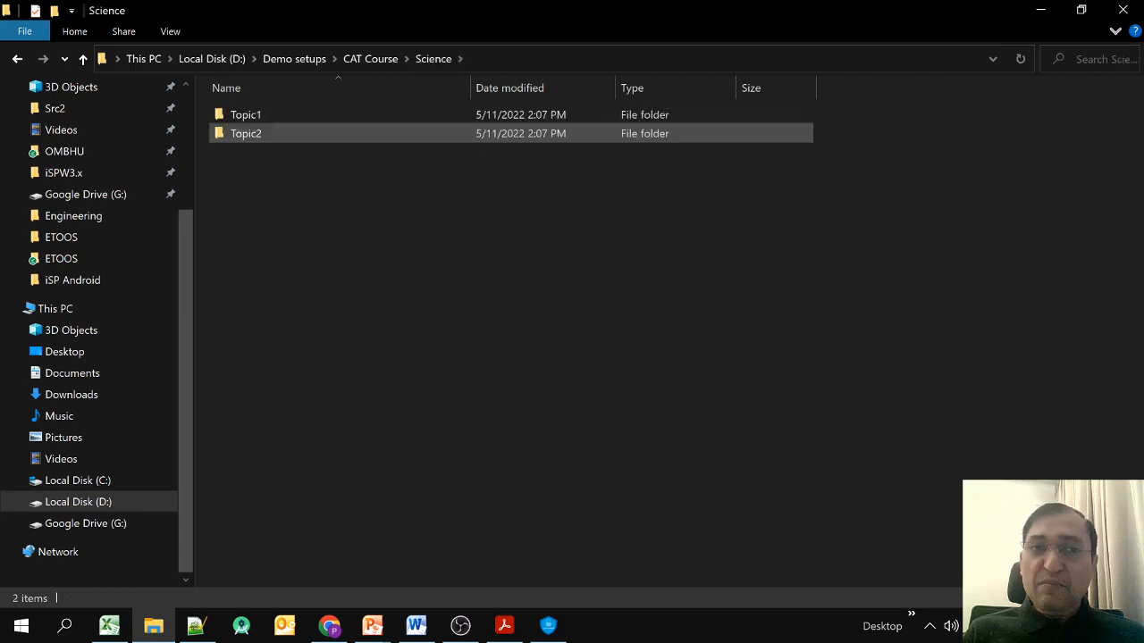
double_click(247, 115)
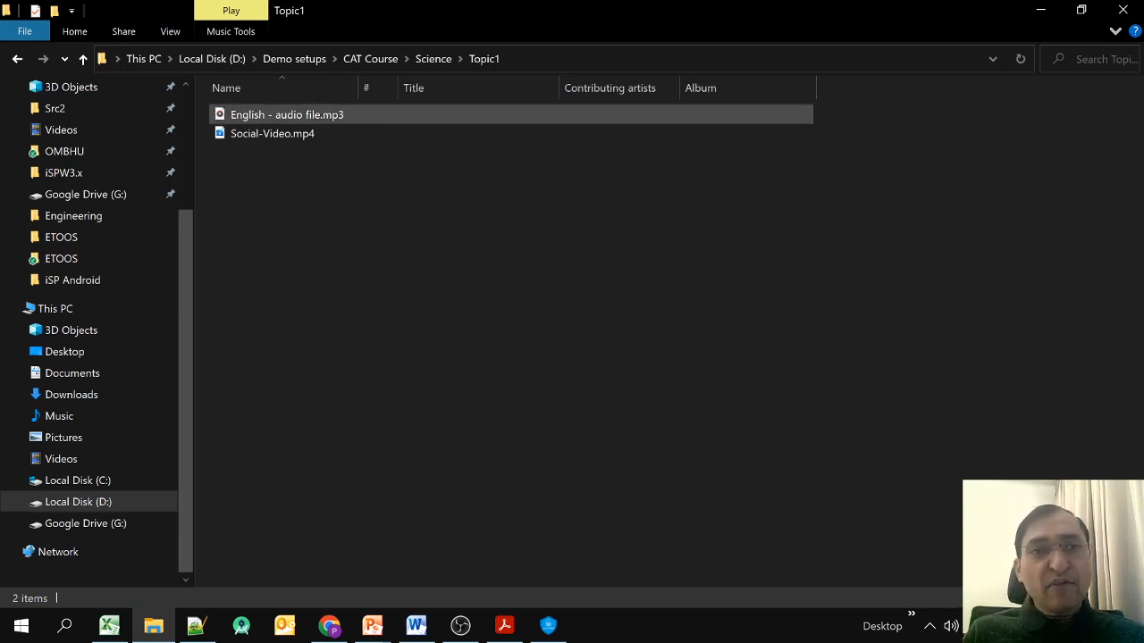
left_click(295, 59)
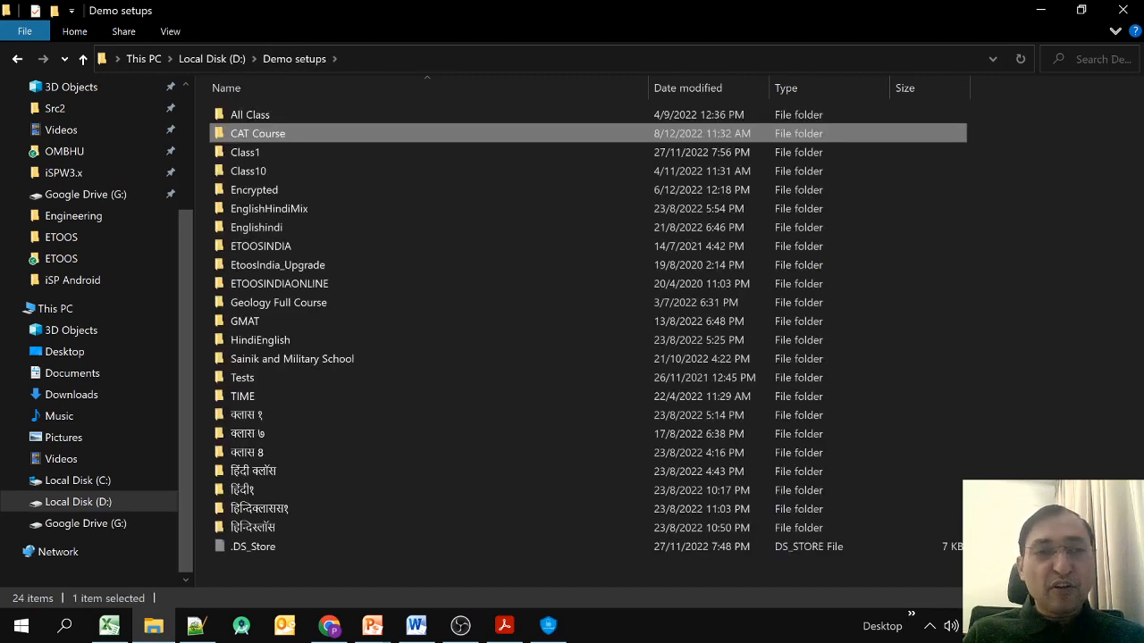
left_click(548, 626)
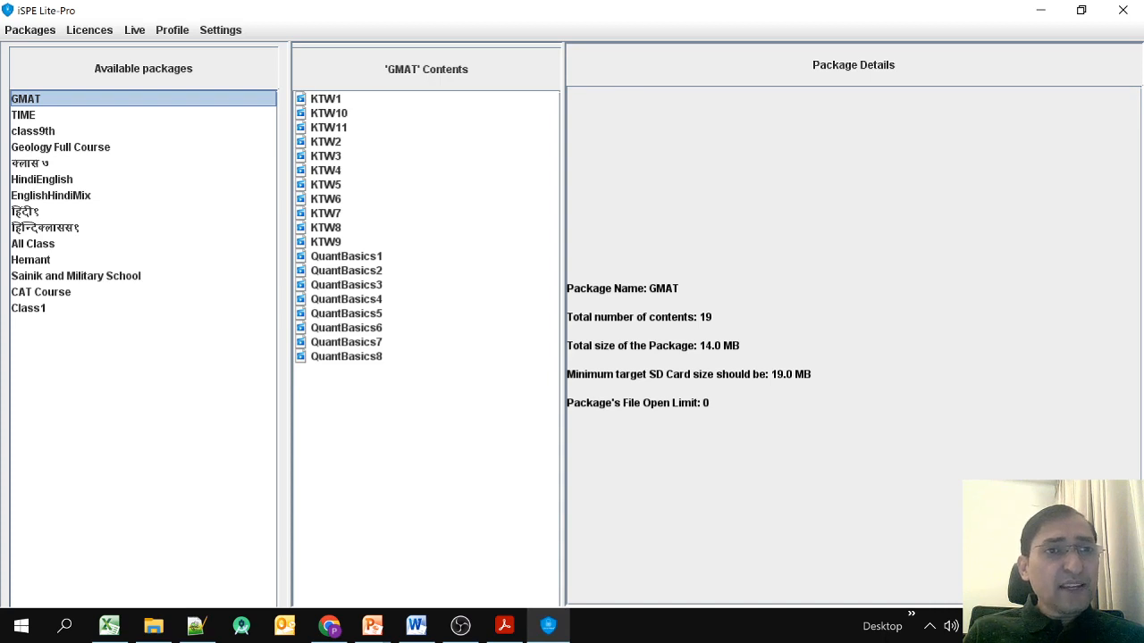
Cancel a new-package browse to D:\Demo setups\CAT Course and select the existing CAT Course package.
left_click(29, 30)
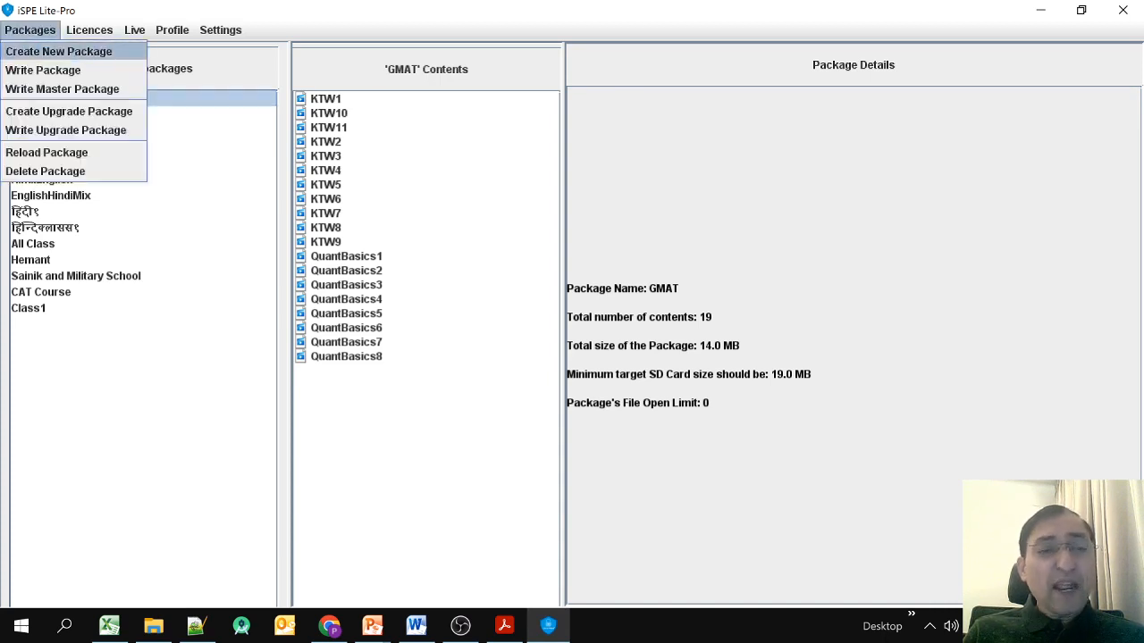
left_click(59, 52)
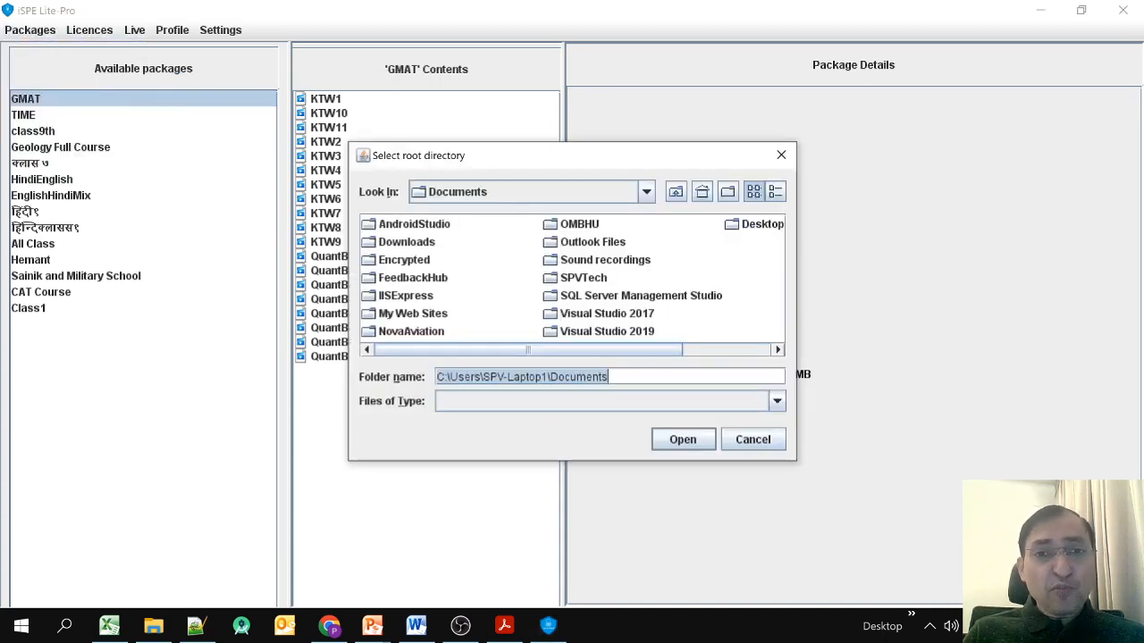
left_click(646, 192)
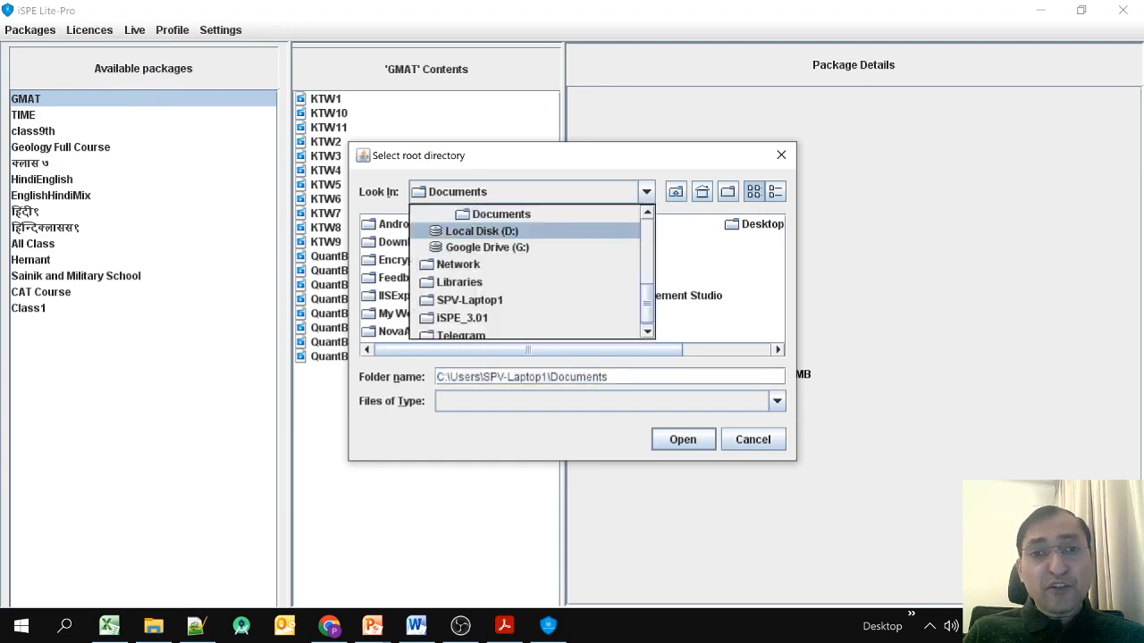
left_click(482, 232)
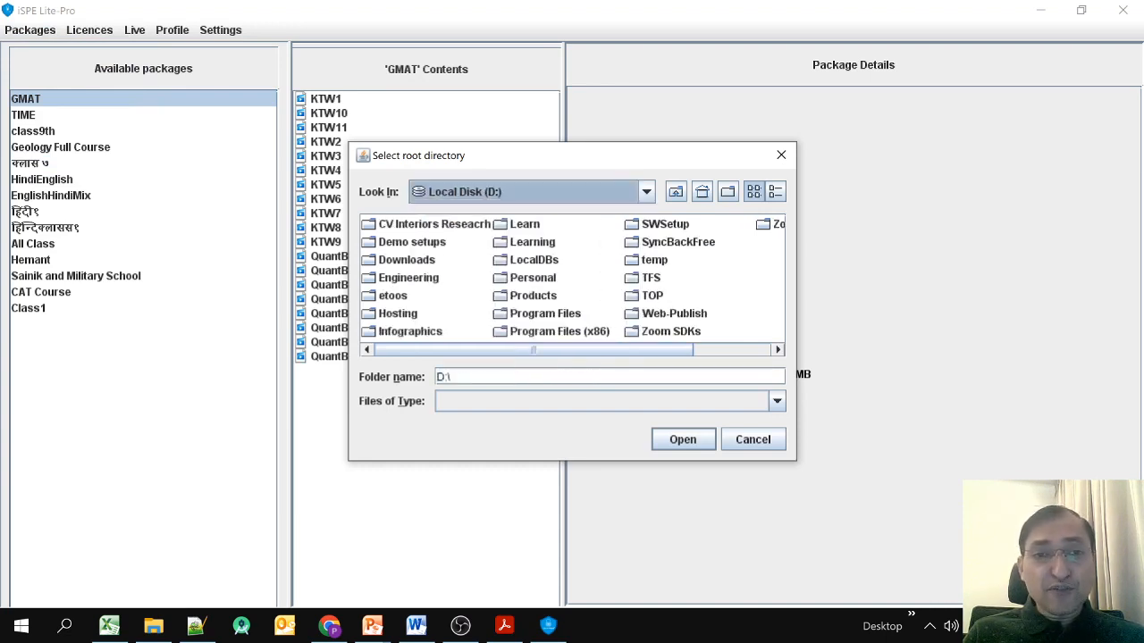
left_click(411, 242)
double_click(412, 242)
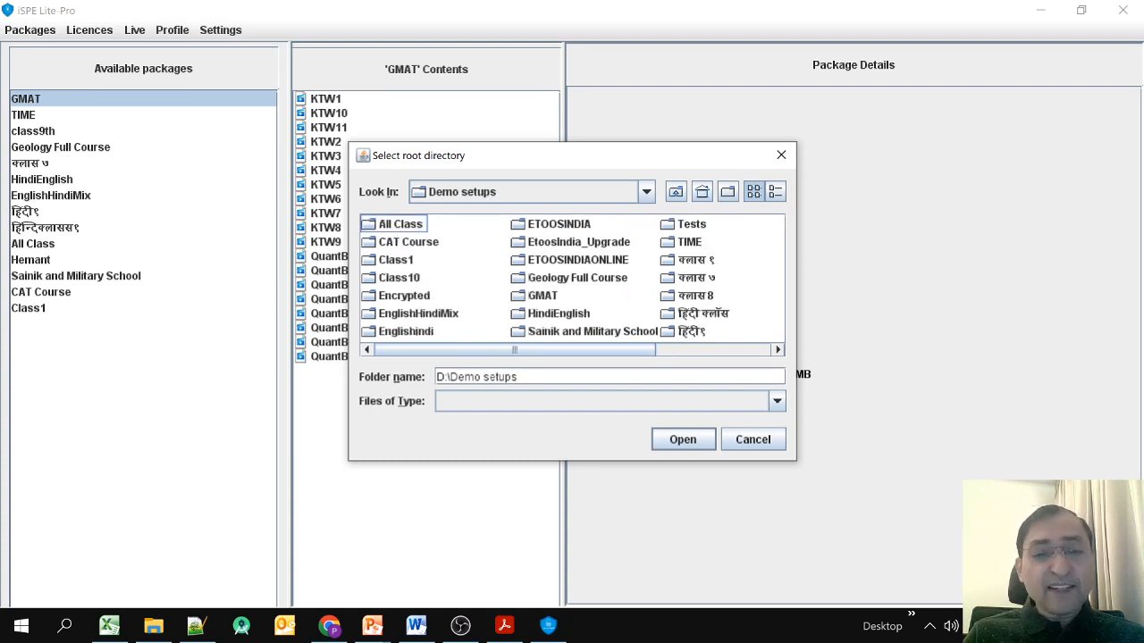
left_click(409, 242)
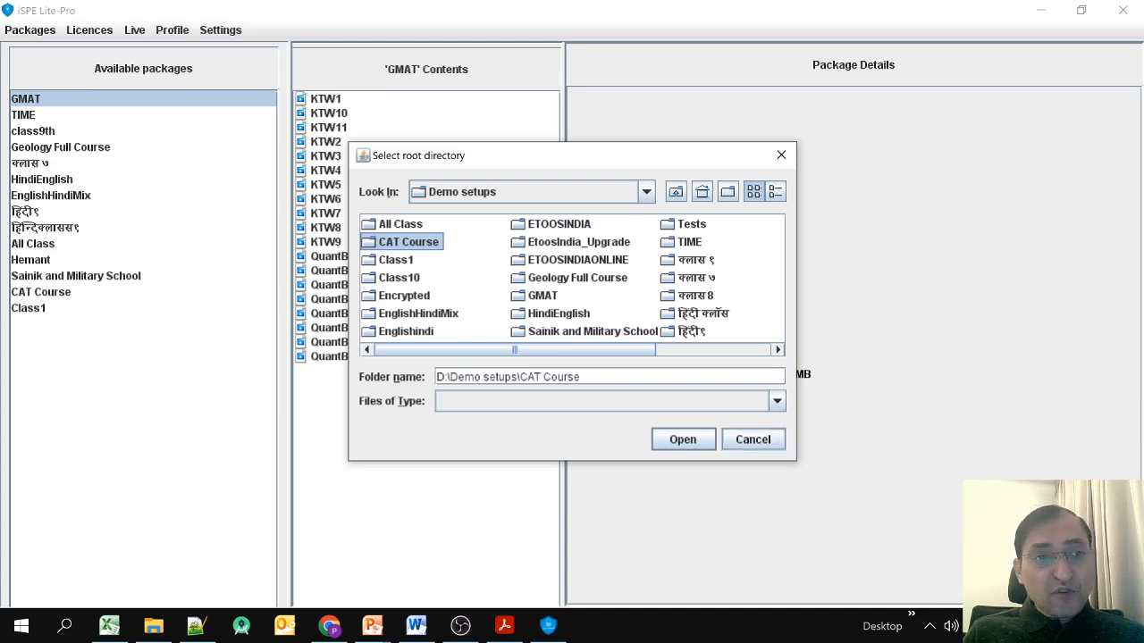
left_click(752, 438)
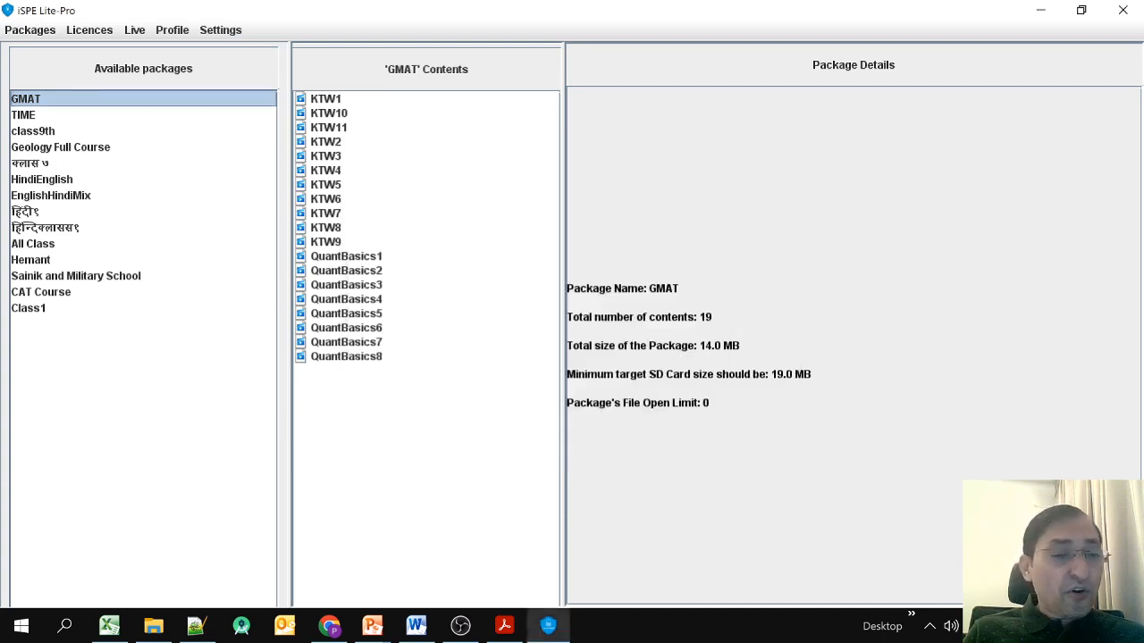
left_click(41, 293)
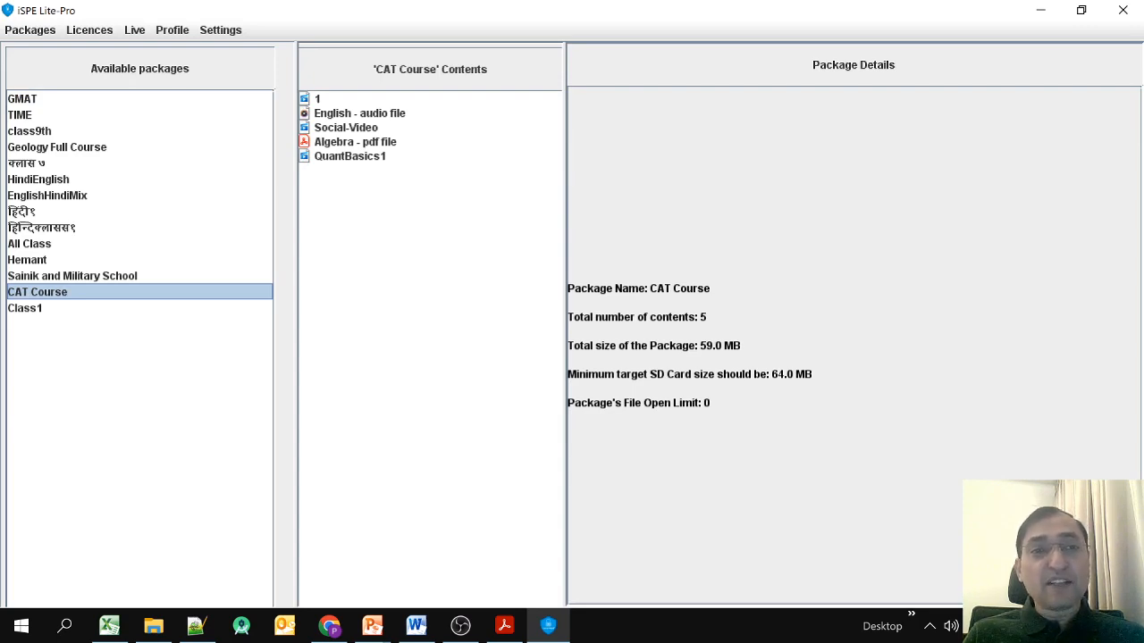
key("alt+Tab")
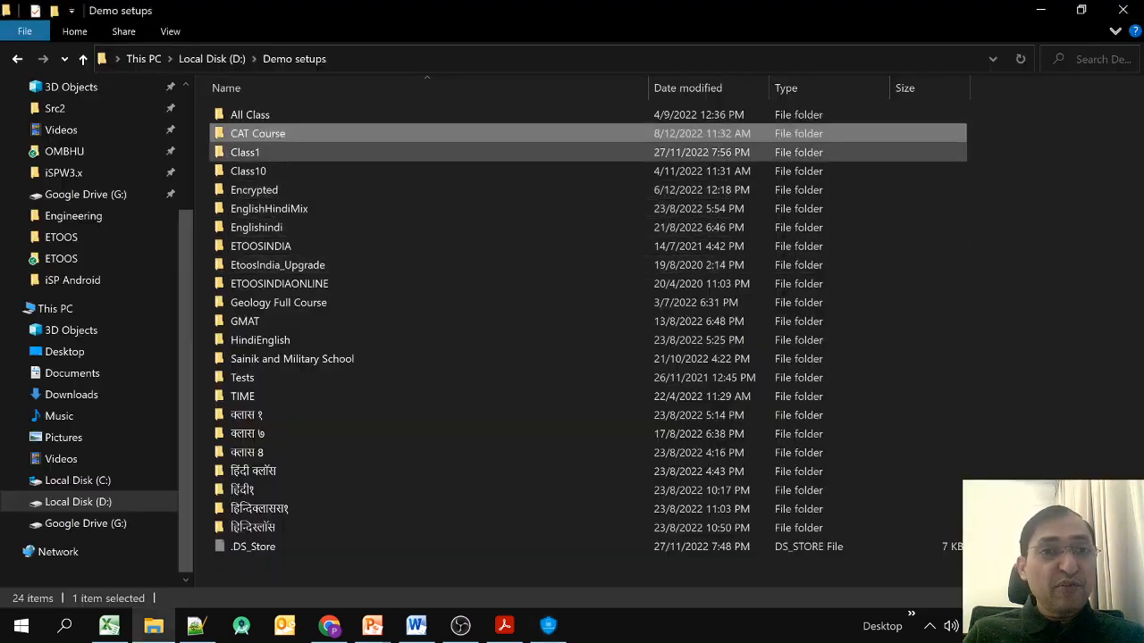
double_click(255, 134)
double_click(255, 134)
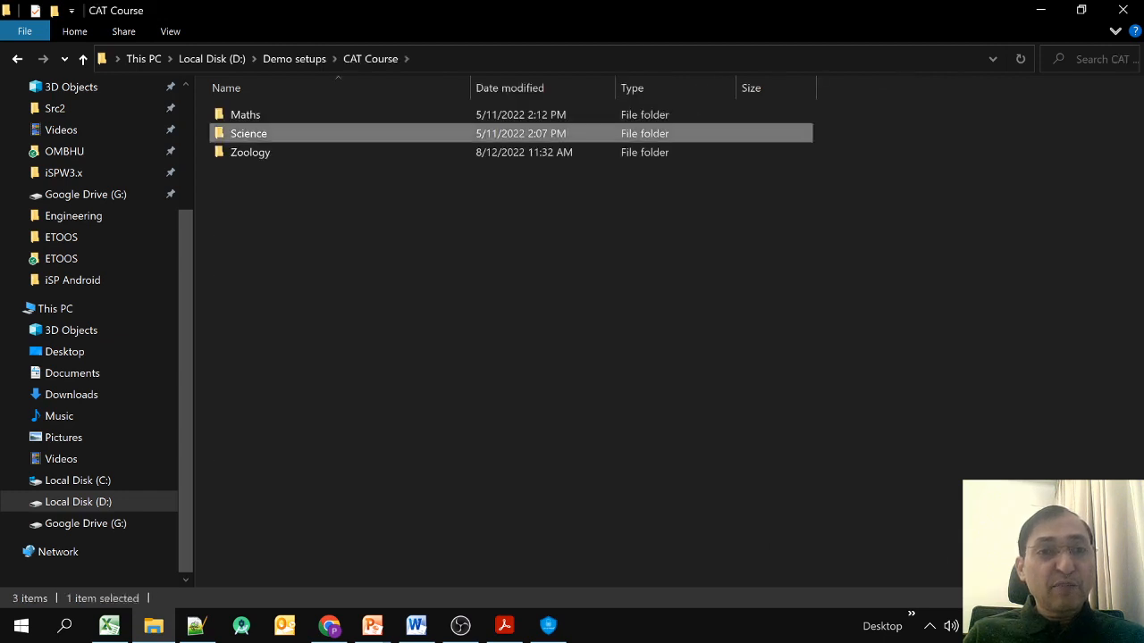
double_click(250, 114)
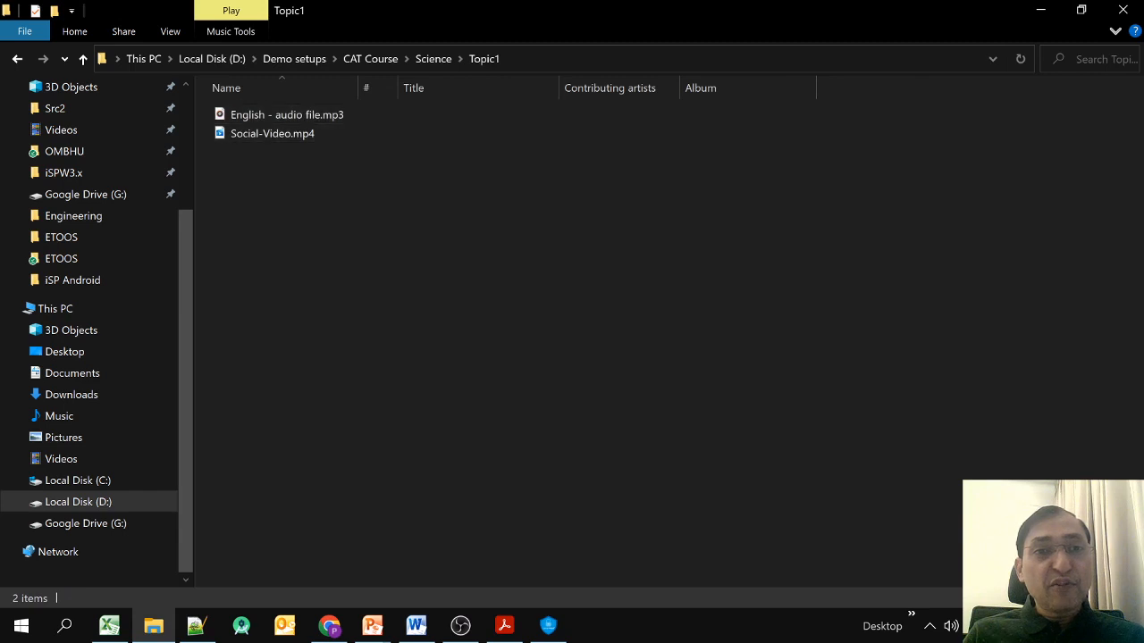
key("alt+Tab")
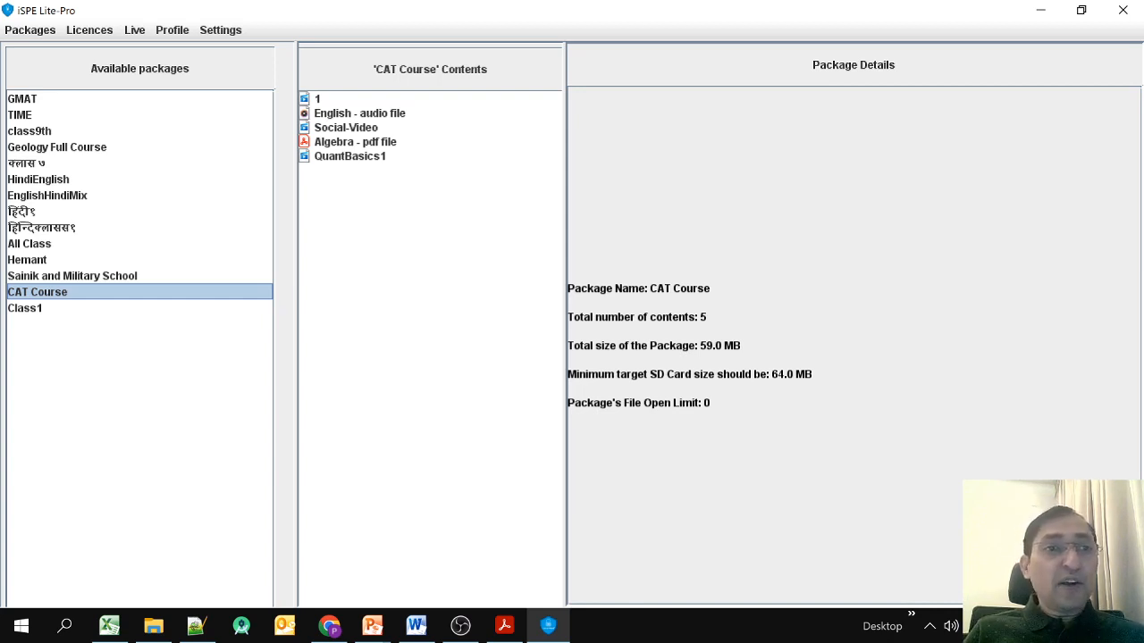
Start writing a master package for CAT Course.
left_click(30, 31)
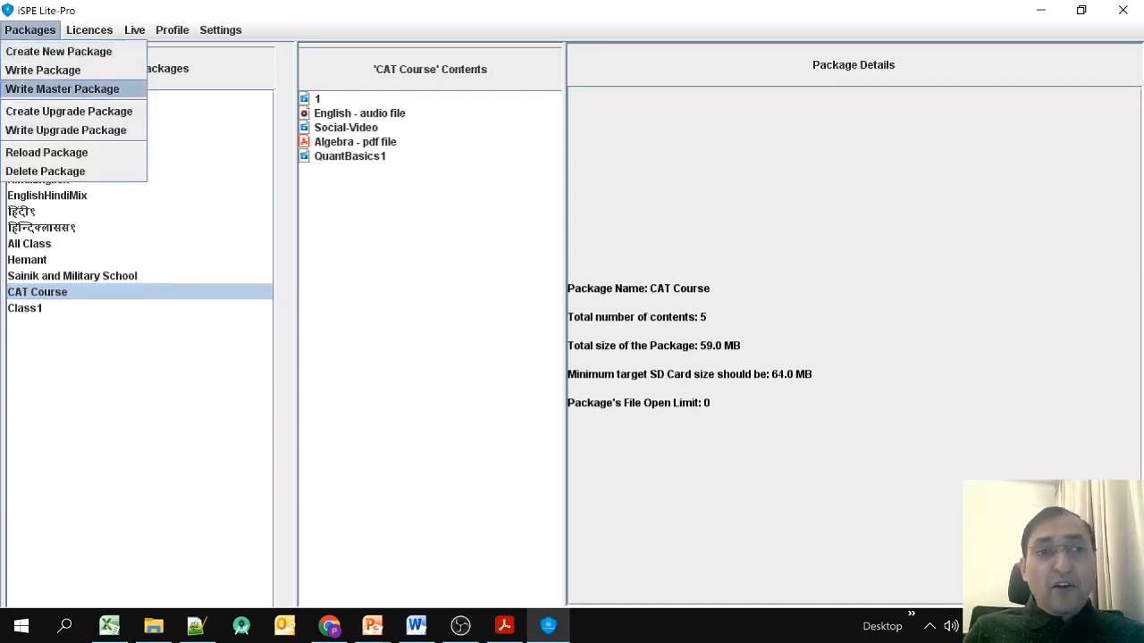
left_click(63, 90)
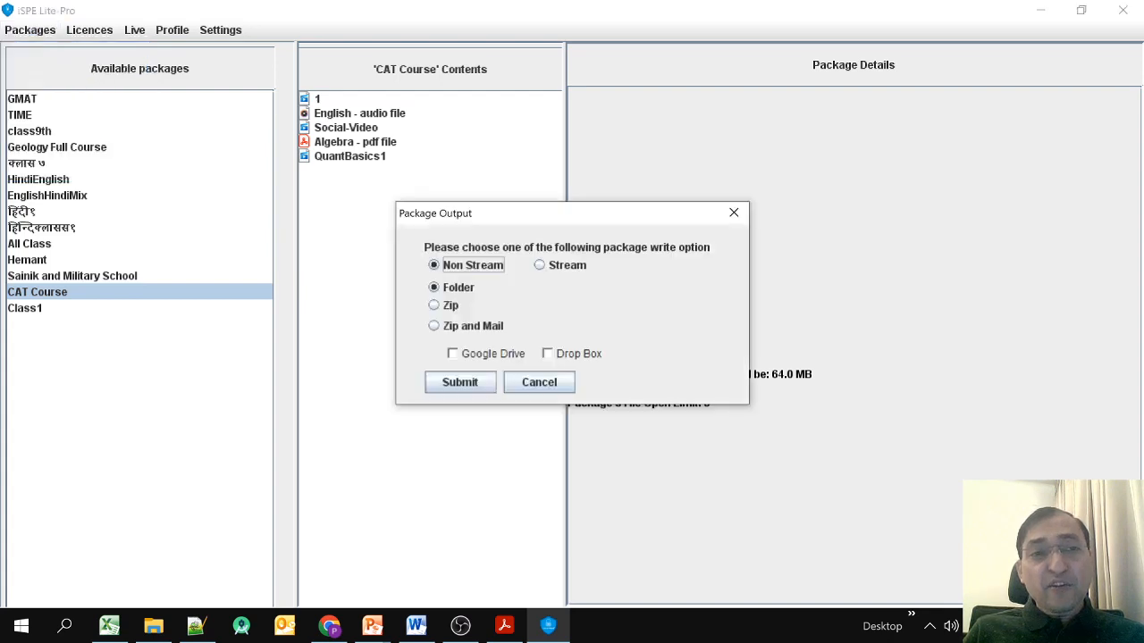
left_click_drag(499, 203, 539, 215)
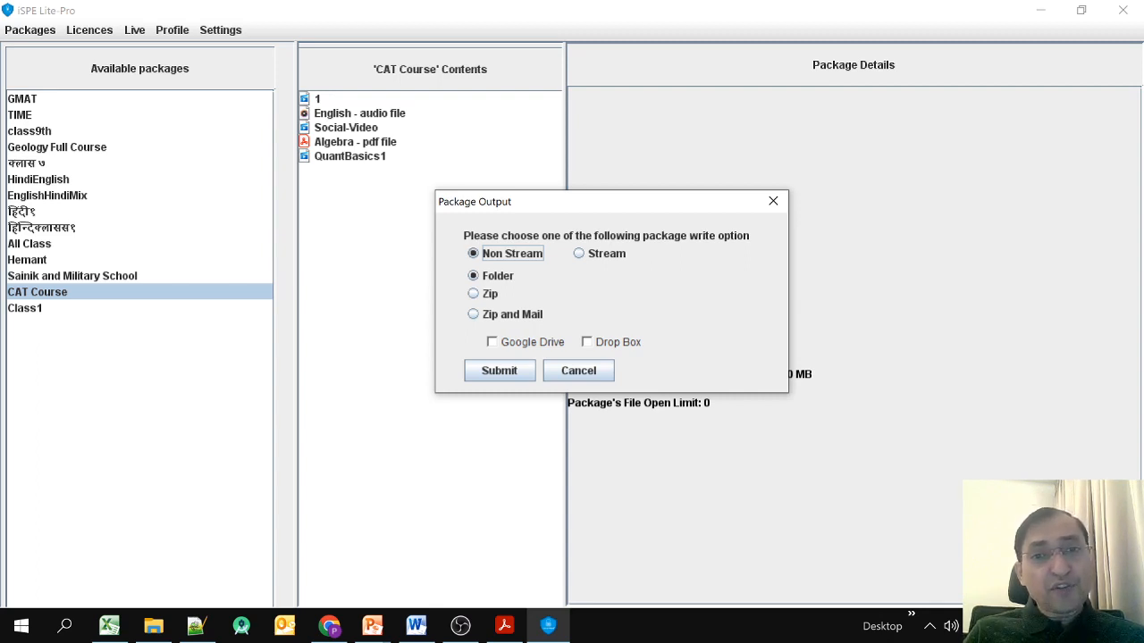
Compare Stream bitrates 300/600/1000 with Non Stream, then submit Non Stream output to a Folder.
left_click(580, 254)
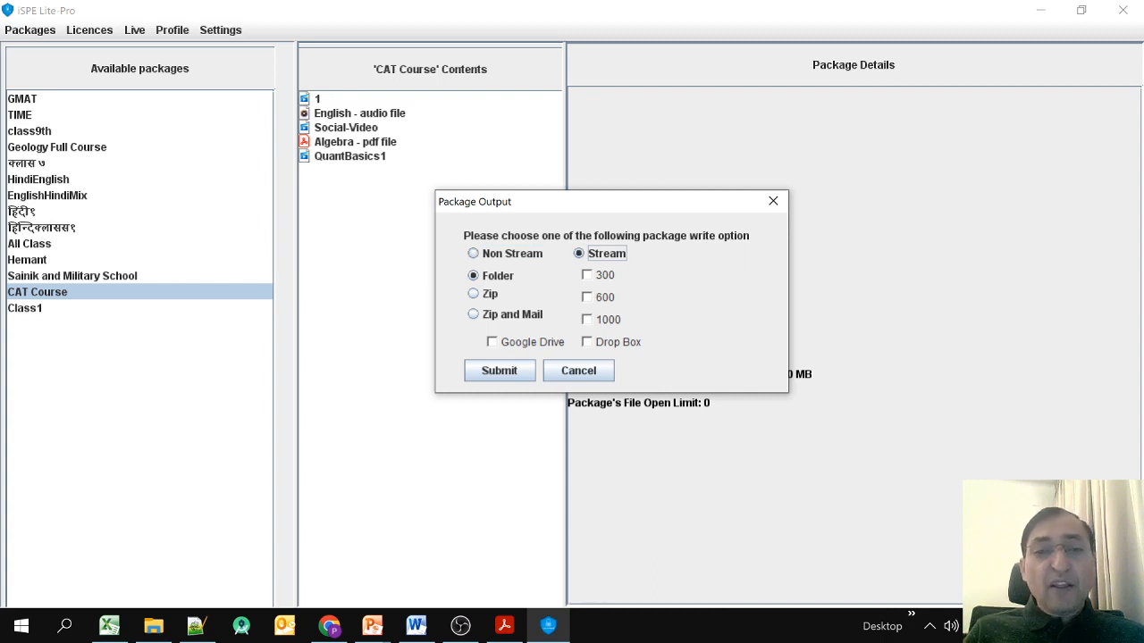
left_click(475, 254)
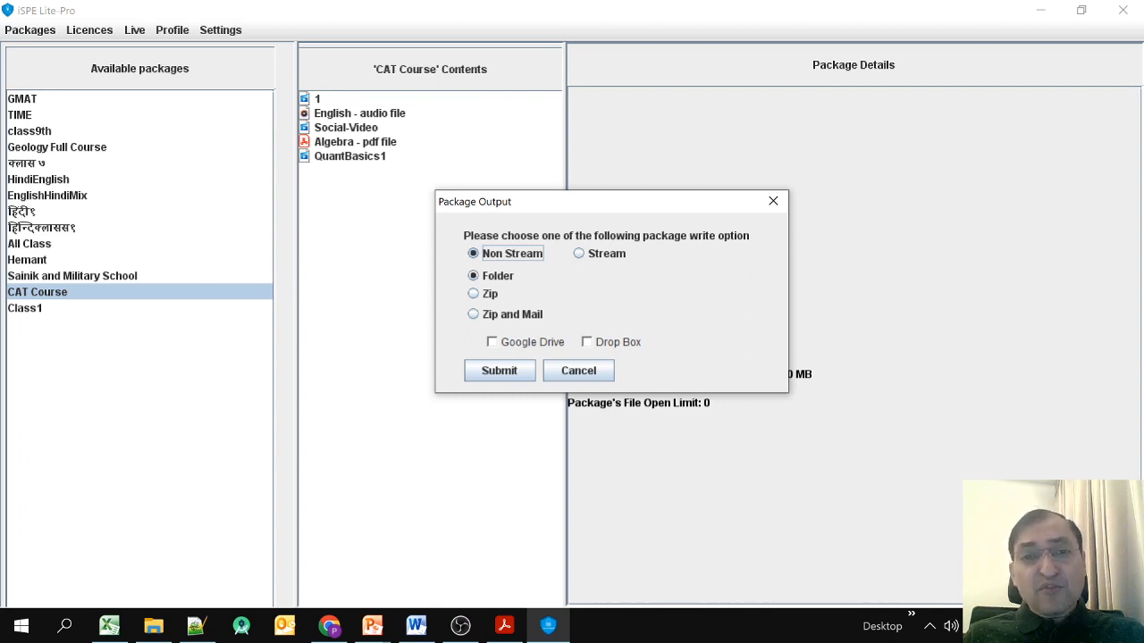
left_click(579, 254)
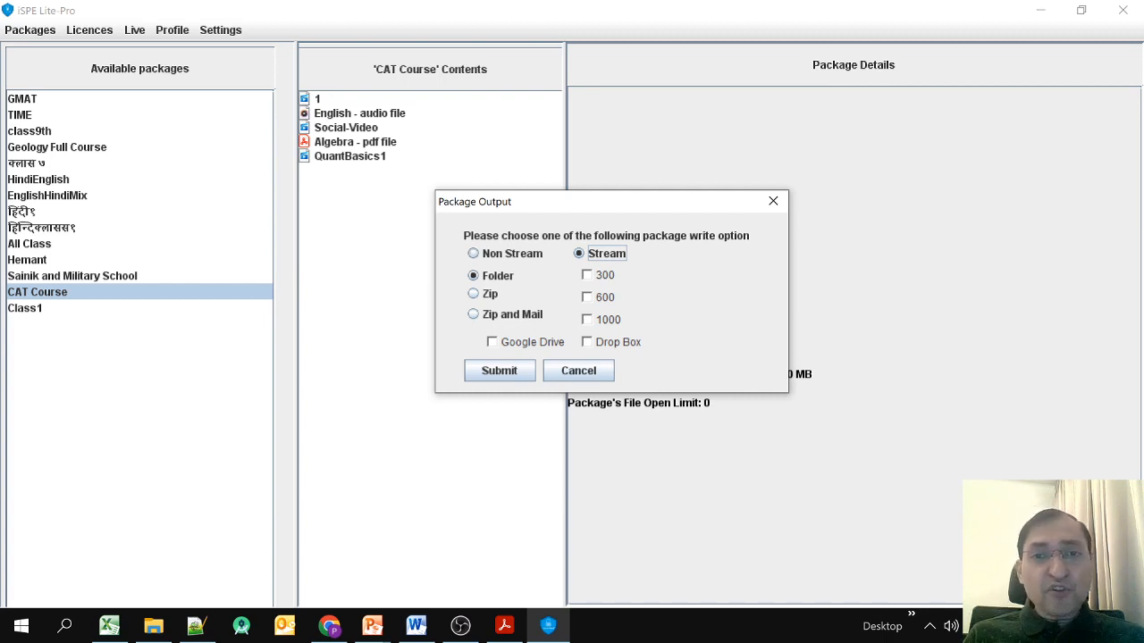
left_click(512, 253)
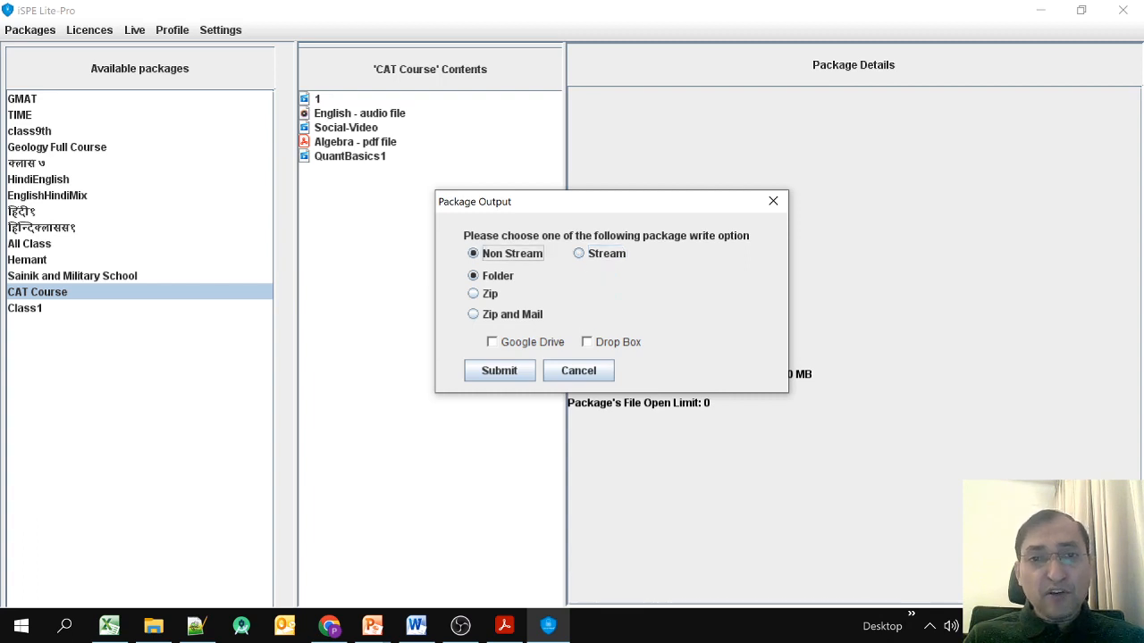
left_click(607, 254)
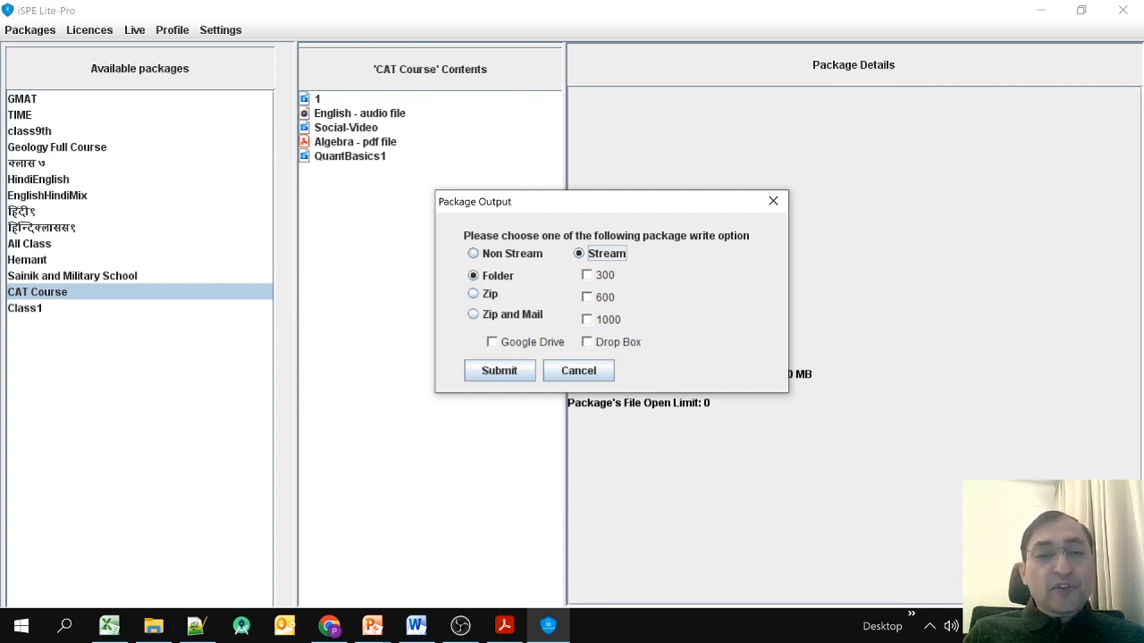
left_click(475, 254)
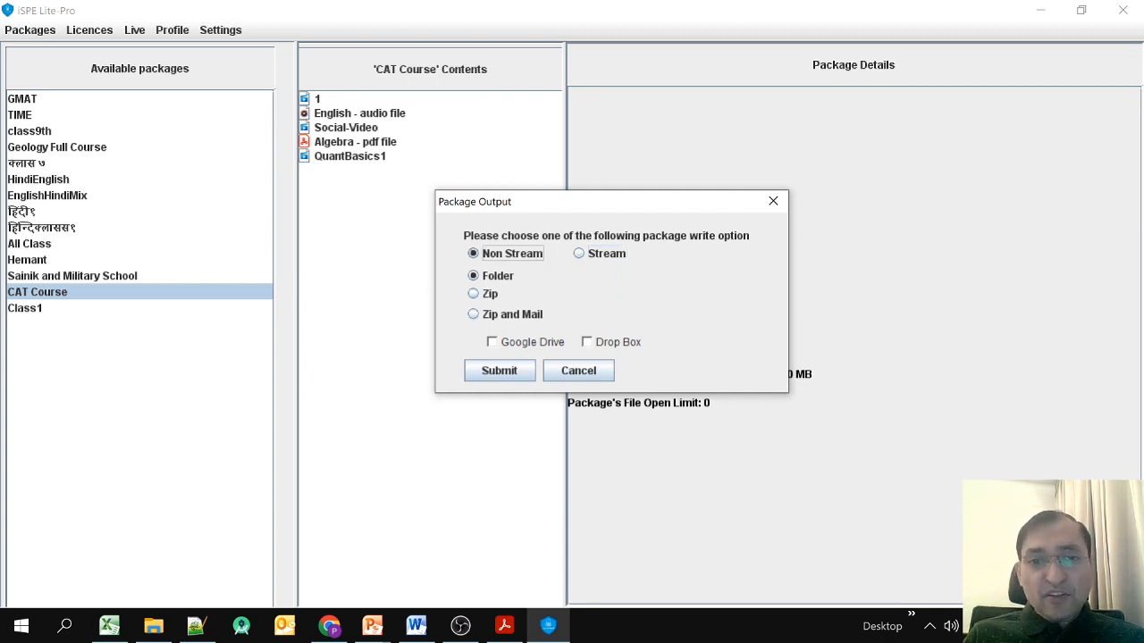
left_click(473, 276)
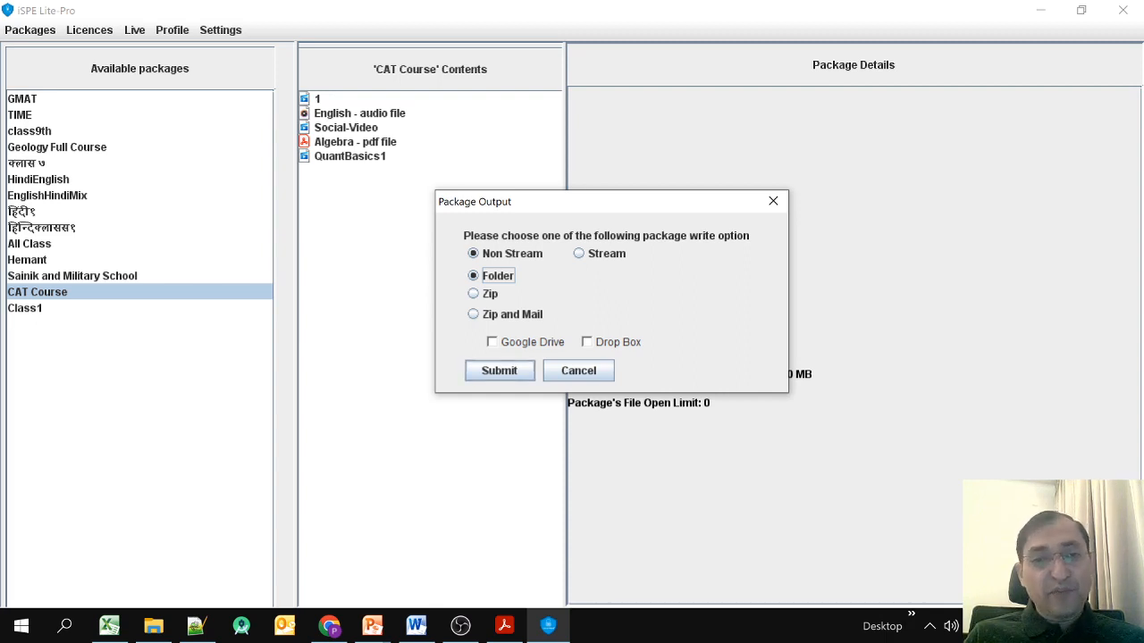
left_click(499, 370)
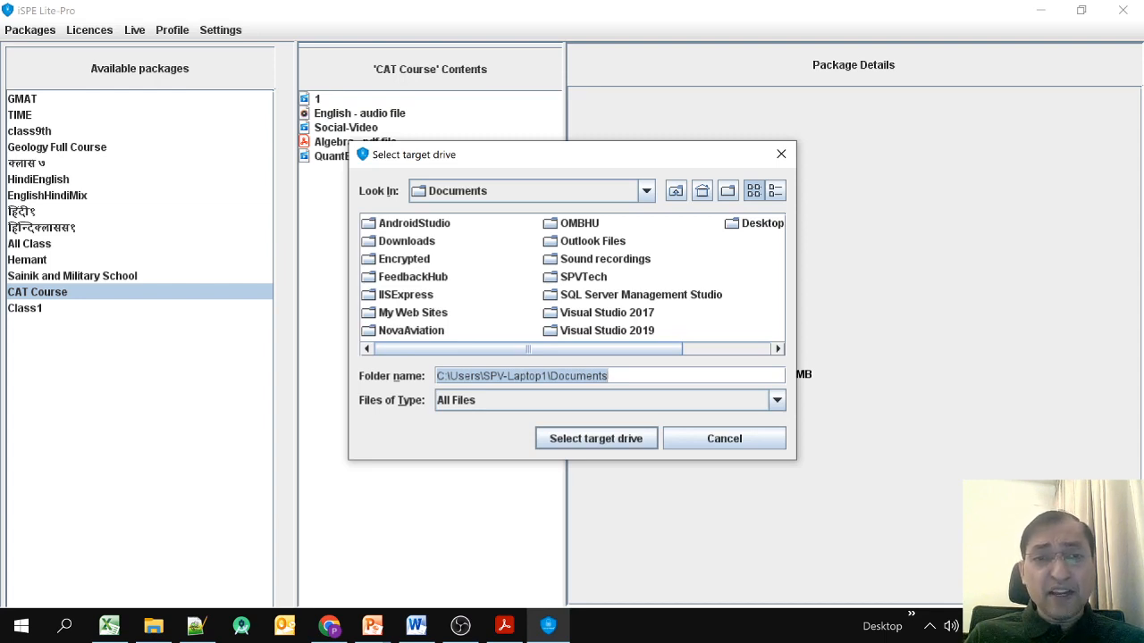
Navigate the target chooser to D:\Demo setups\Encrypted.
left_click(403, 259)
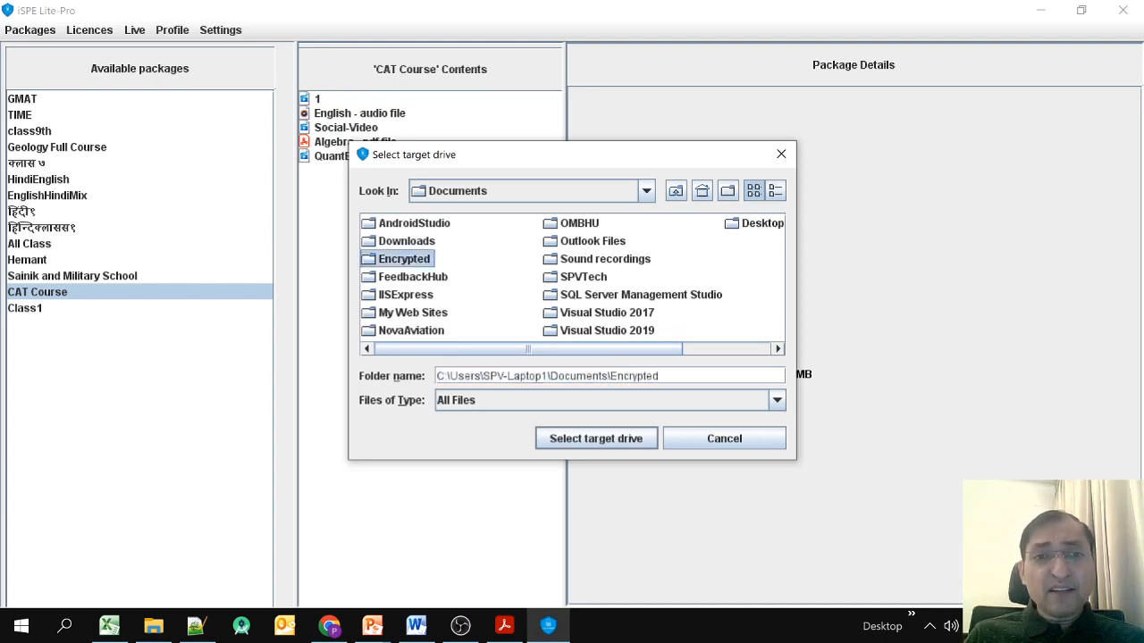
double_click(403, 259)
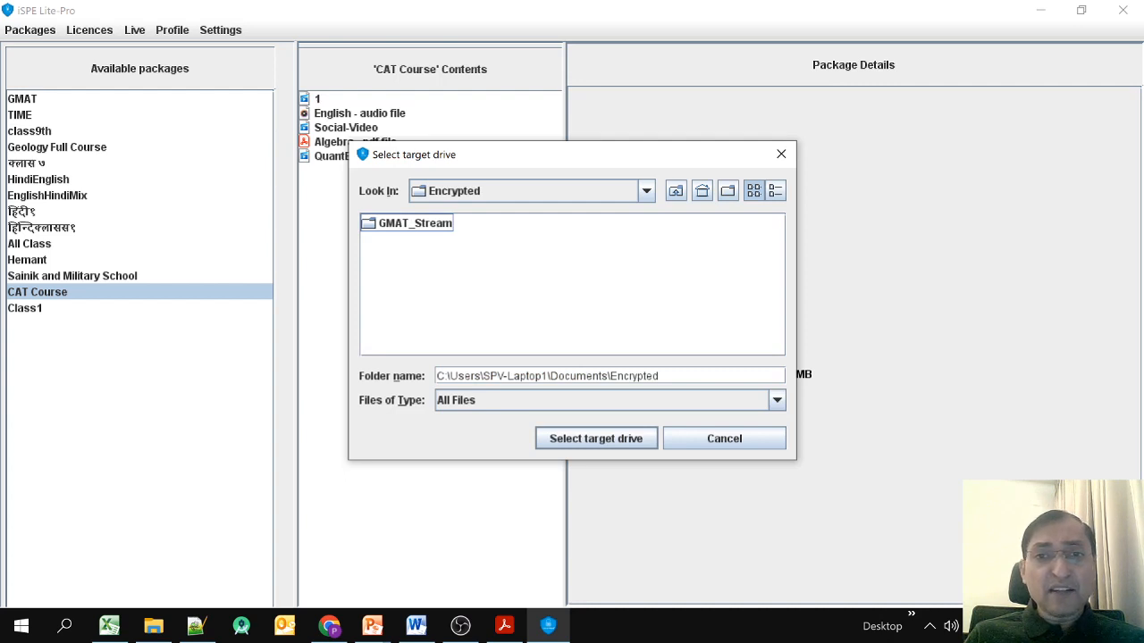
left_click(646, 191)
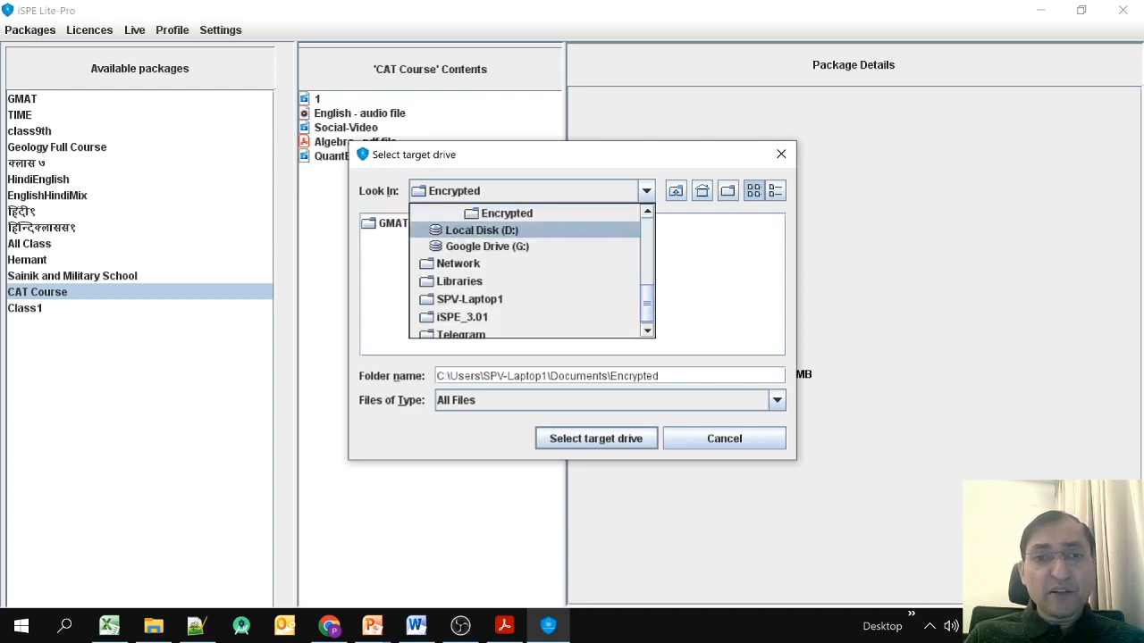
left_click(481, 229)
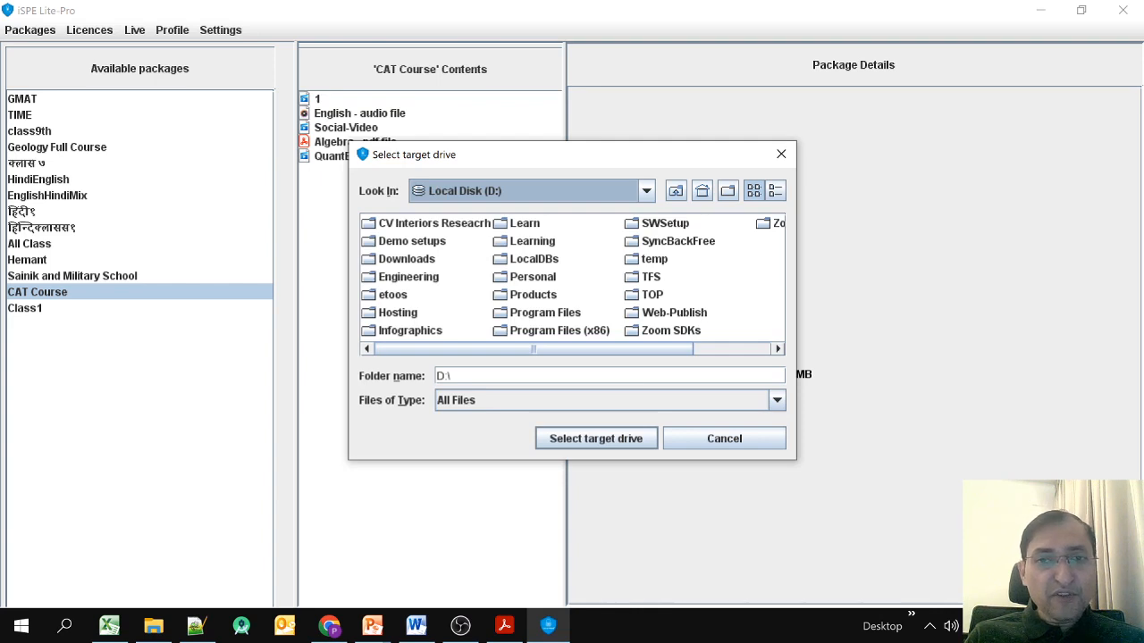
double_click(411, 241)
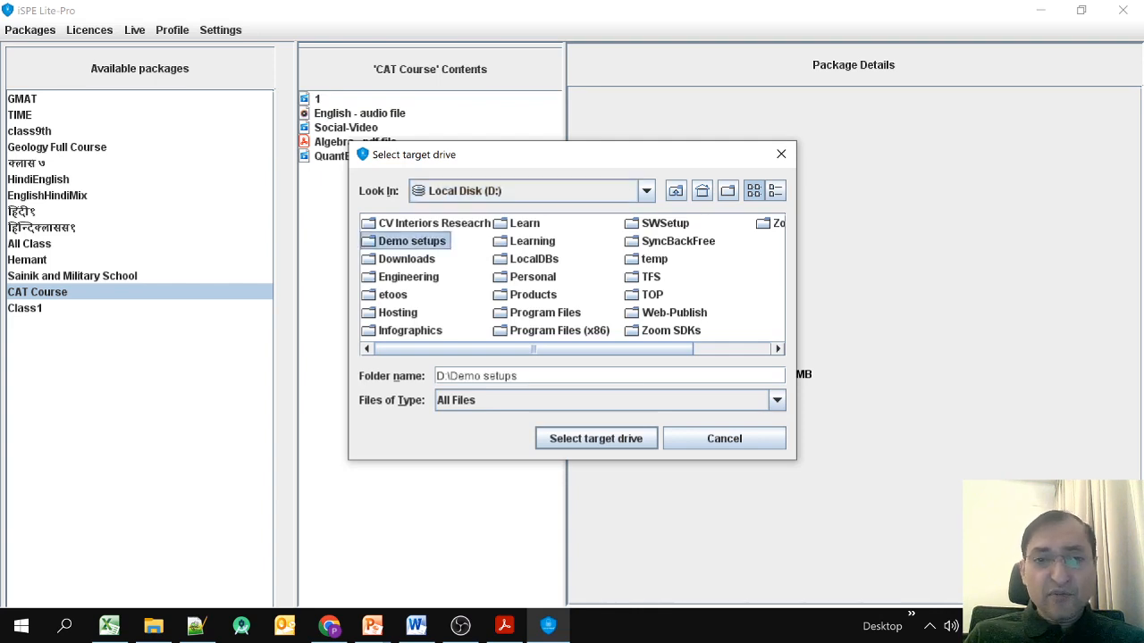
double_click(403, 295)
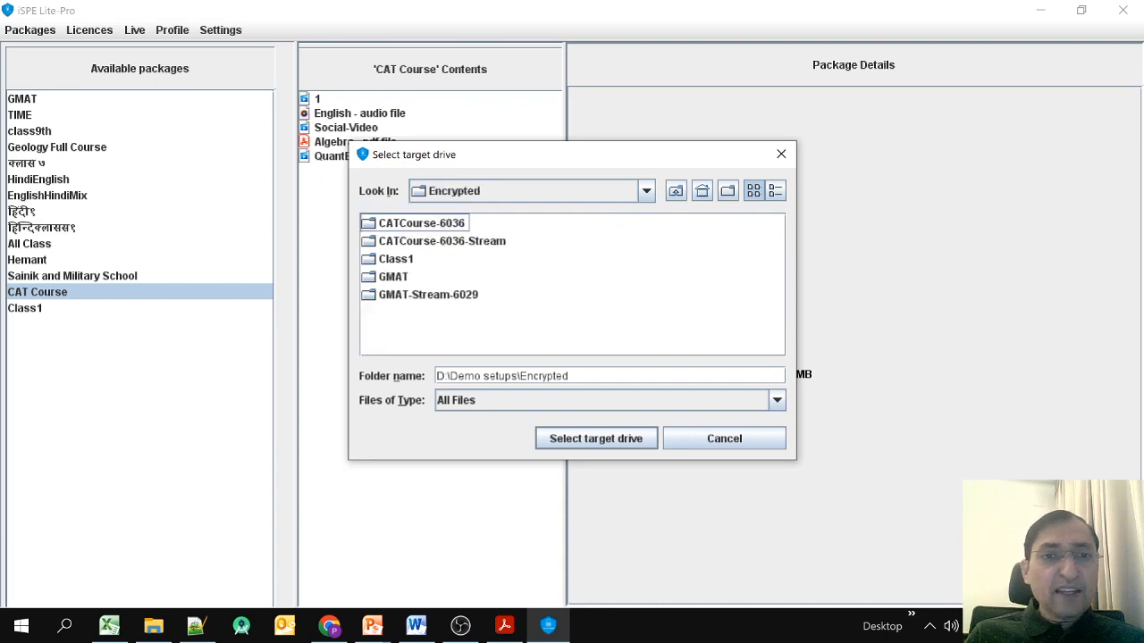
left_click(421, 224)
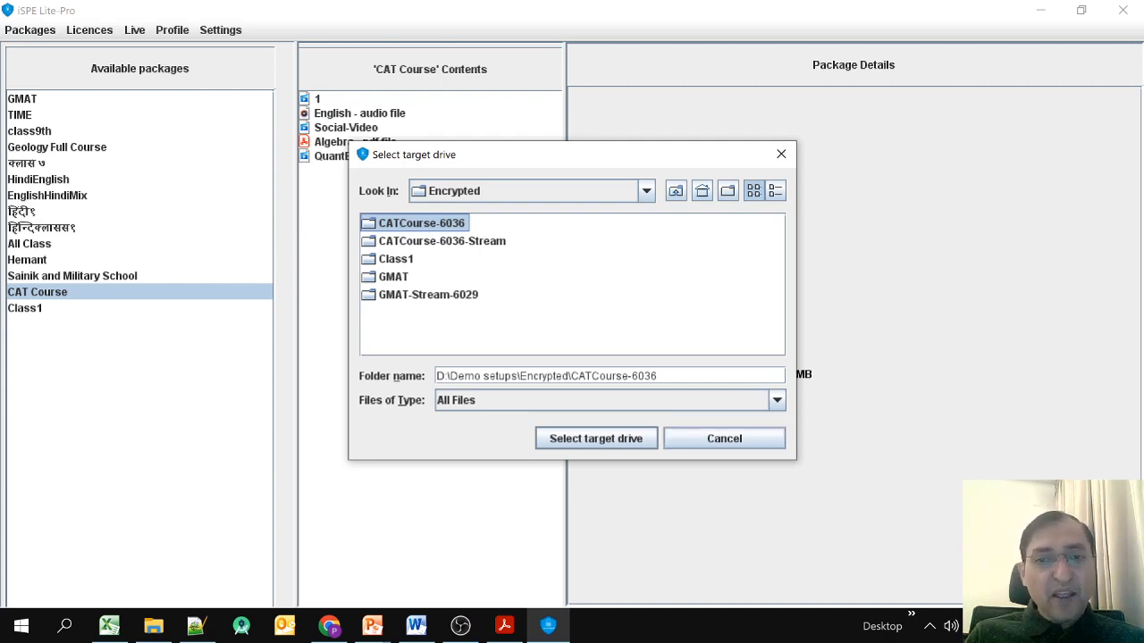
left_click(626, 308)
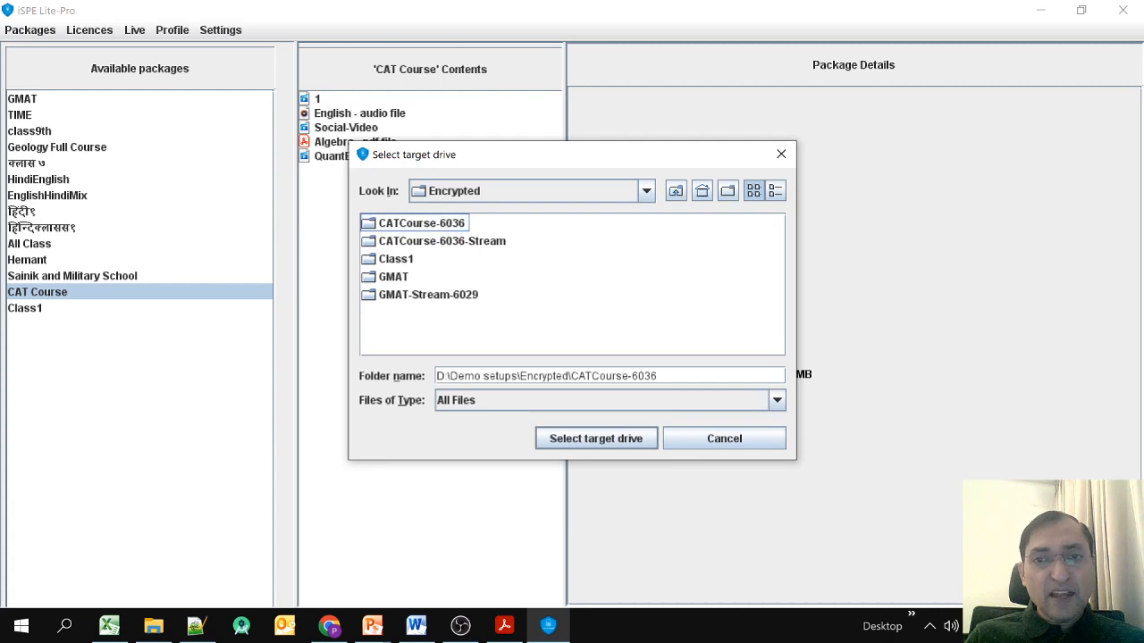
Create a New Folder there and write the CAT Course package into it.
left_click(727, 190)
left_click(625, 309)
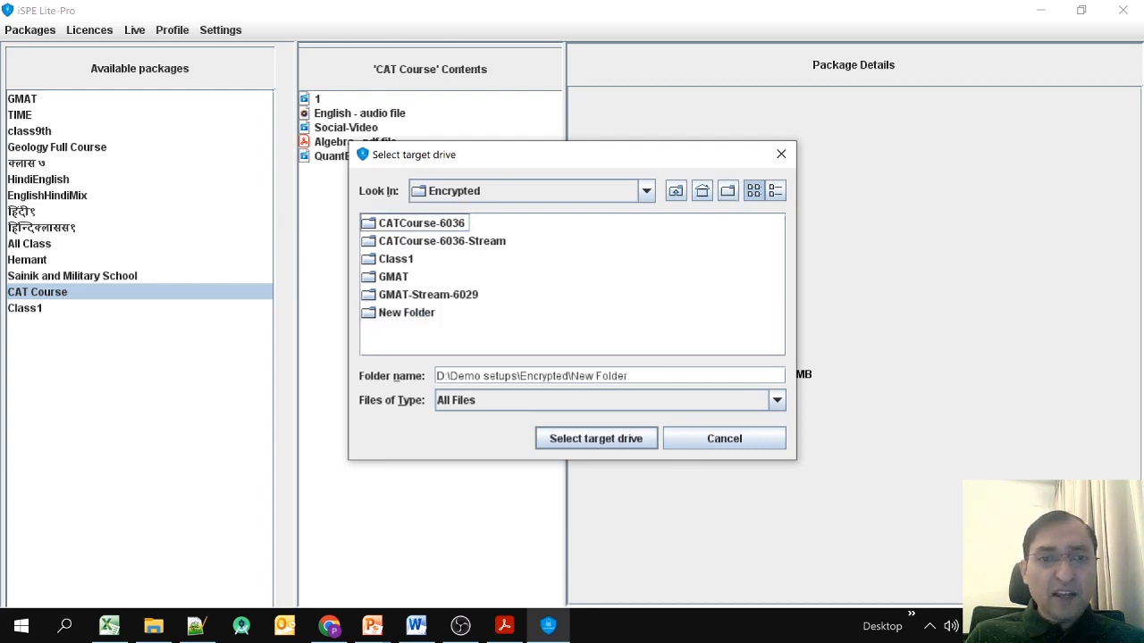
left_click(407, 313)
left_click(596, 438)
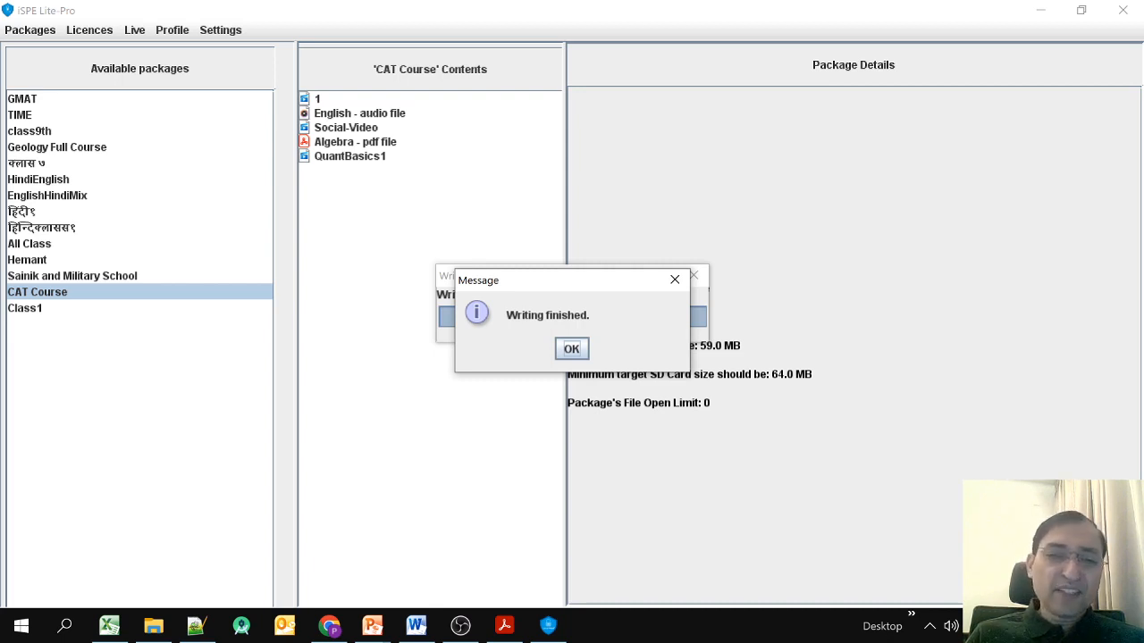
Dismiss the writing-finished message and open Shield_Content(DND) > CAT Course > Maths.
left_click(571, 349)
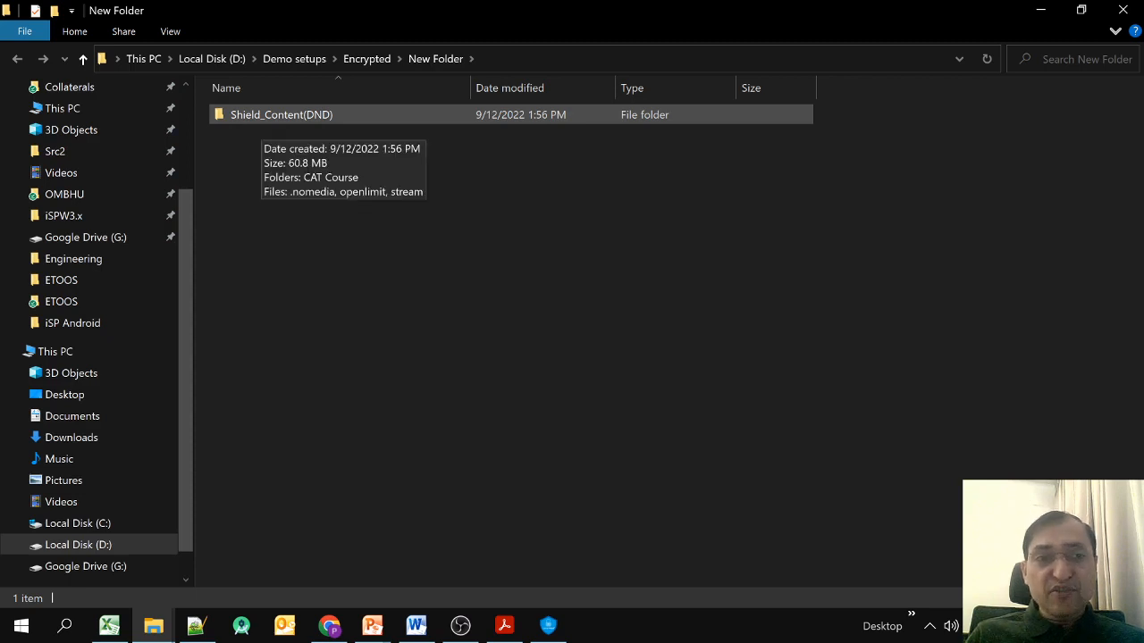
double_click(268, 114)
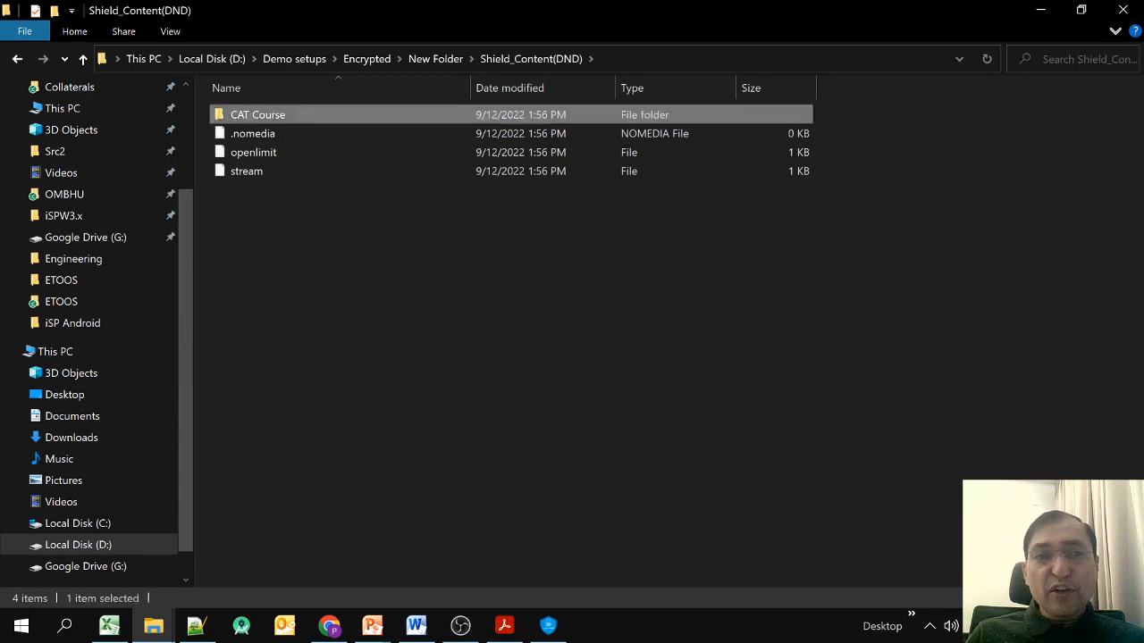
double_click(259, 114)
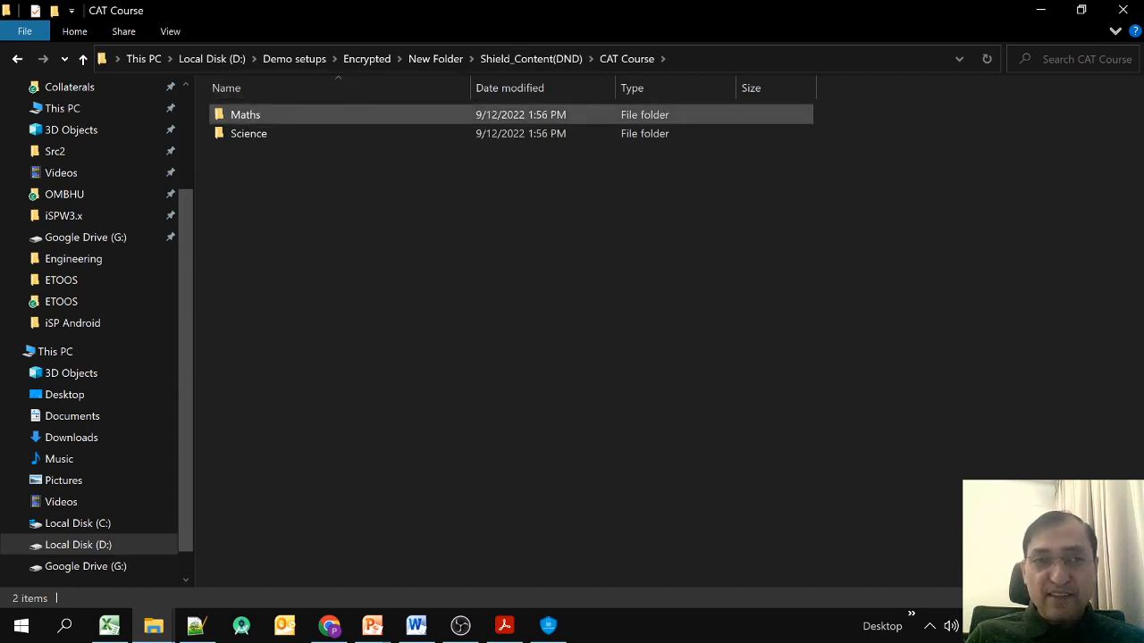
double_click(245, 114)
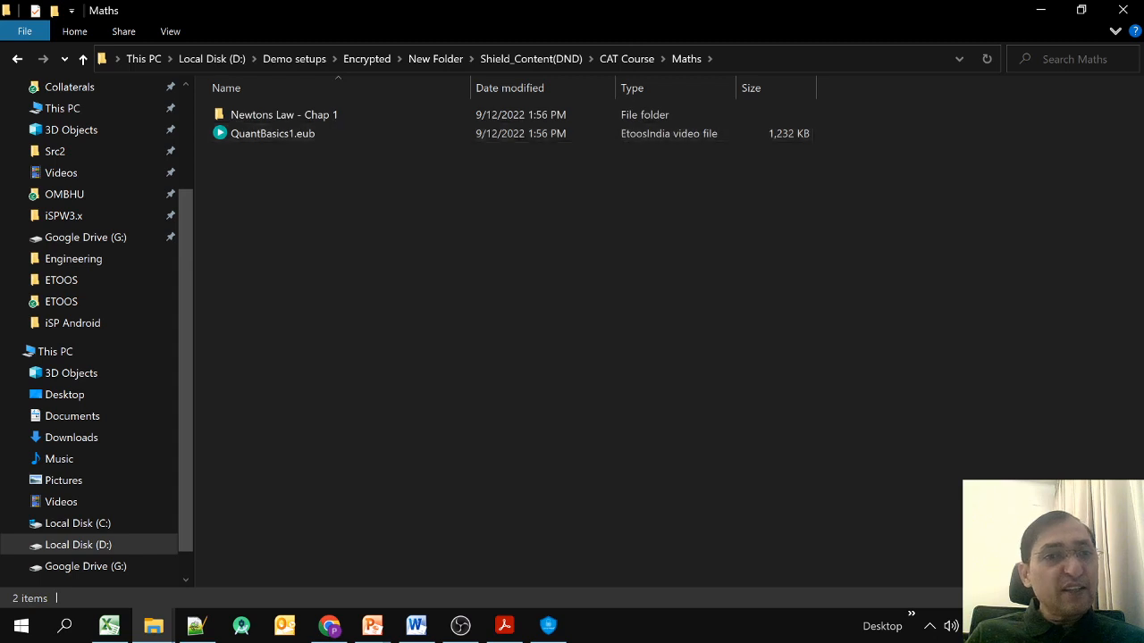
Select QuantBasics1.eub and search Windows for 'vlc'.
left_click(272, 133)
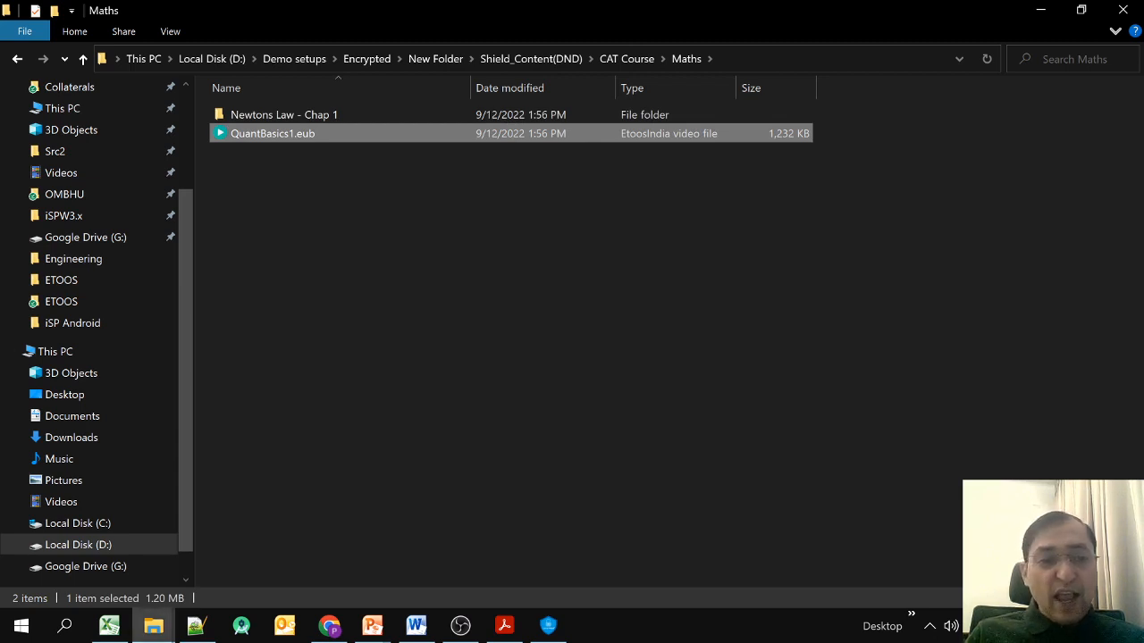
left_click(64, 626)
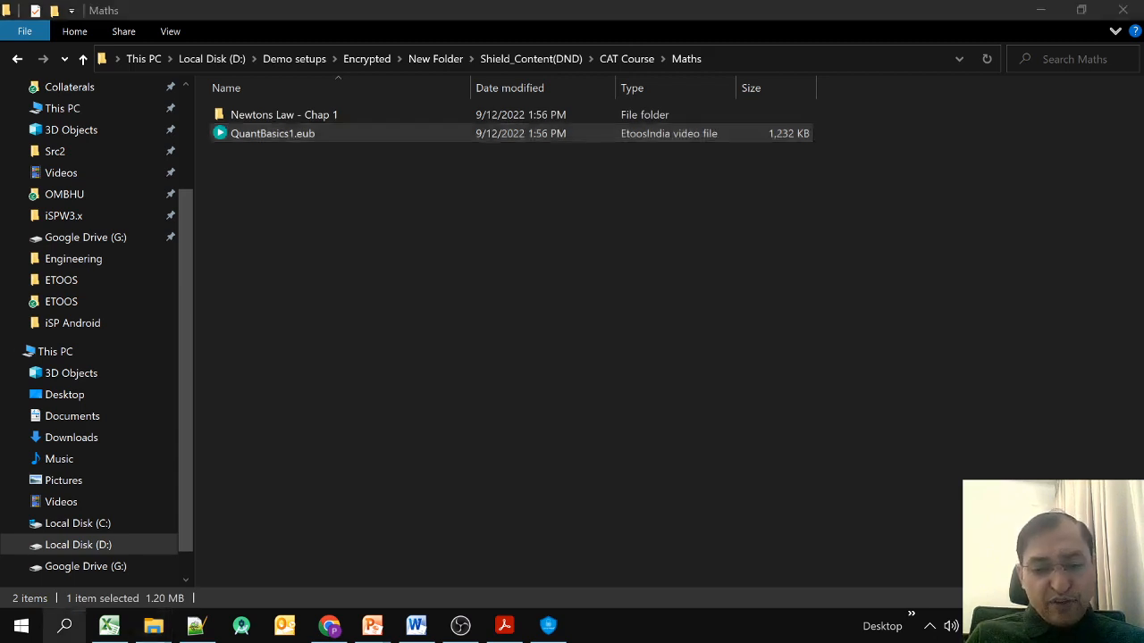
type("vlc")
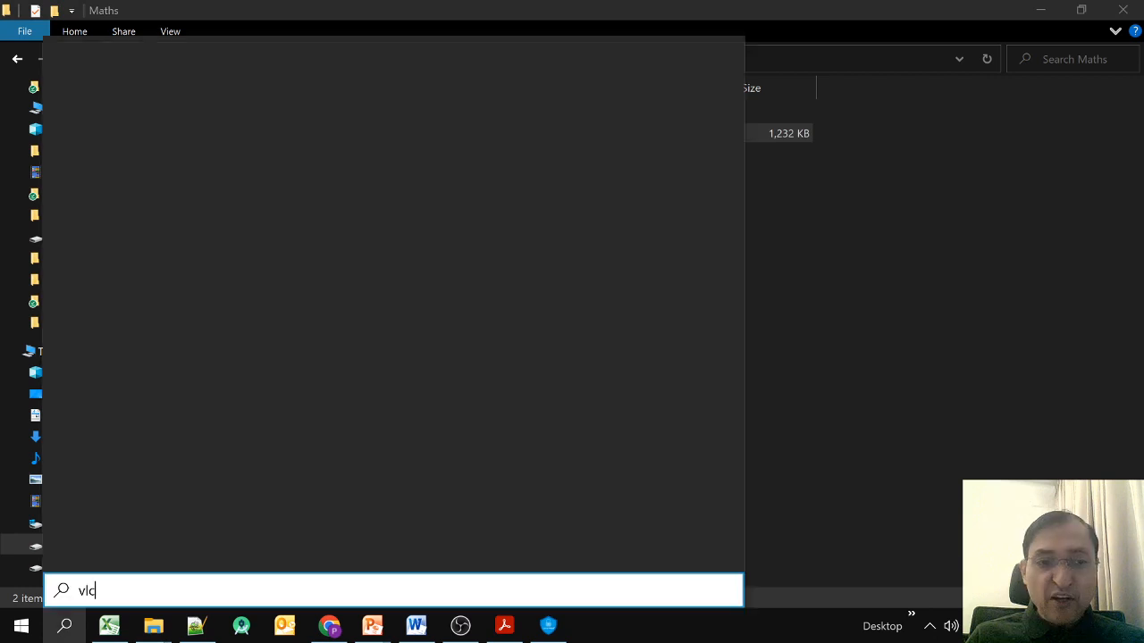
key("Escape")
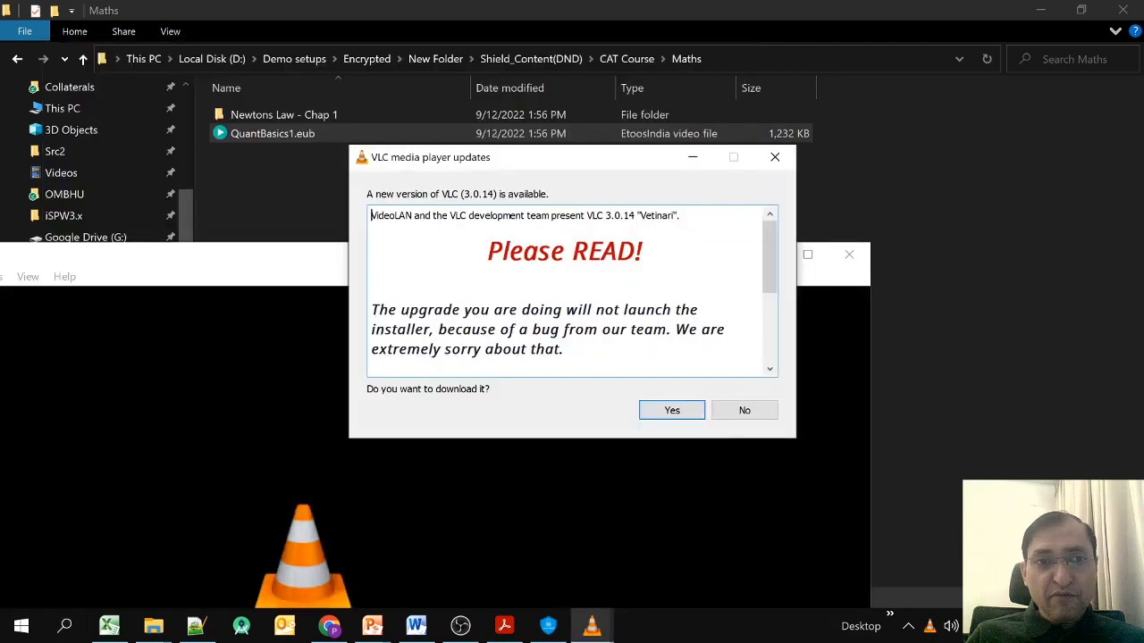
key("Escape")
left_click_drag(268, 133, 449, 422)
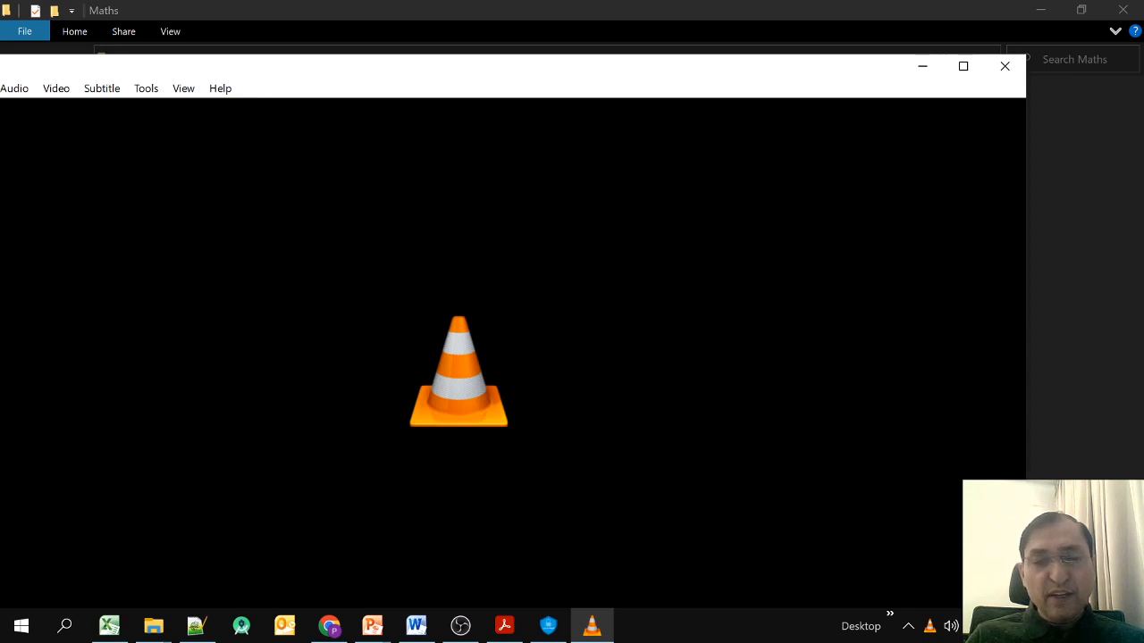
left_click(963, 66)
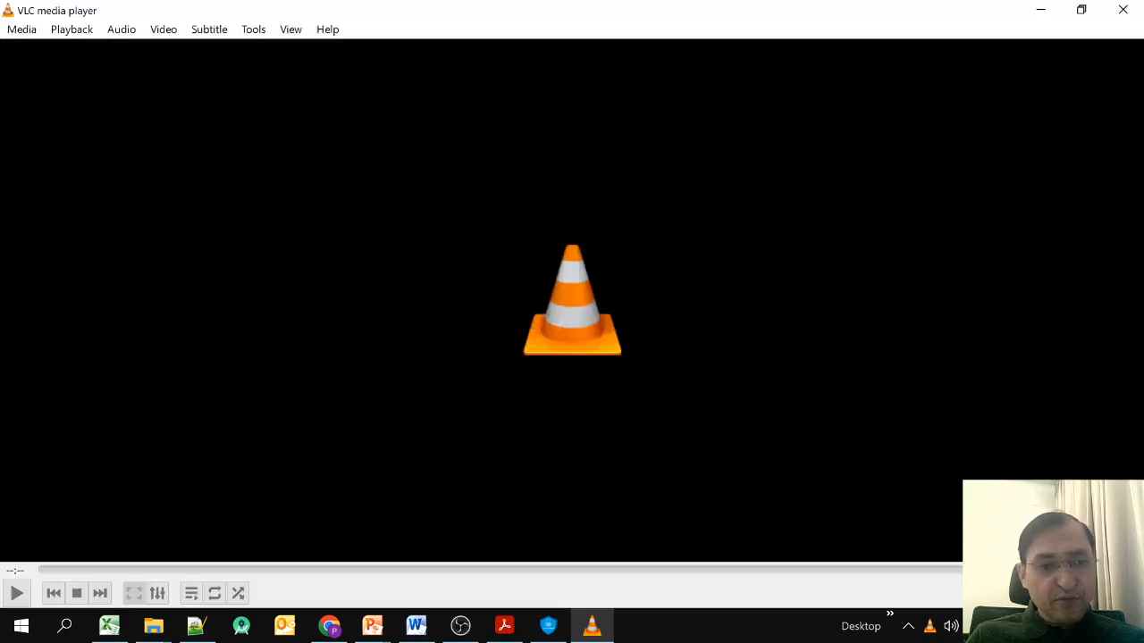
Close VLC and open the Newtons Law - Chap 1 folder.
left_click(1124, 10)
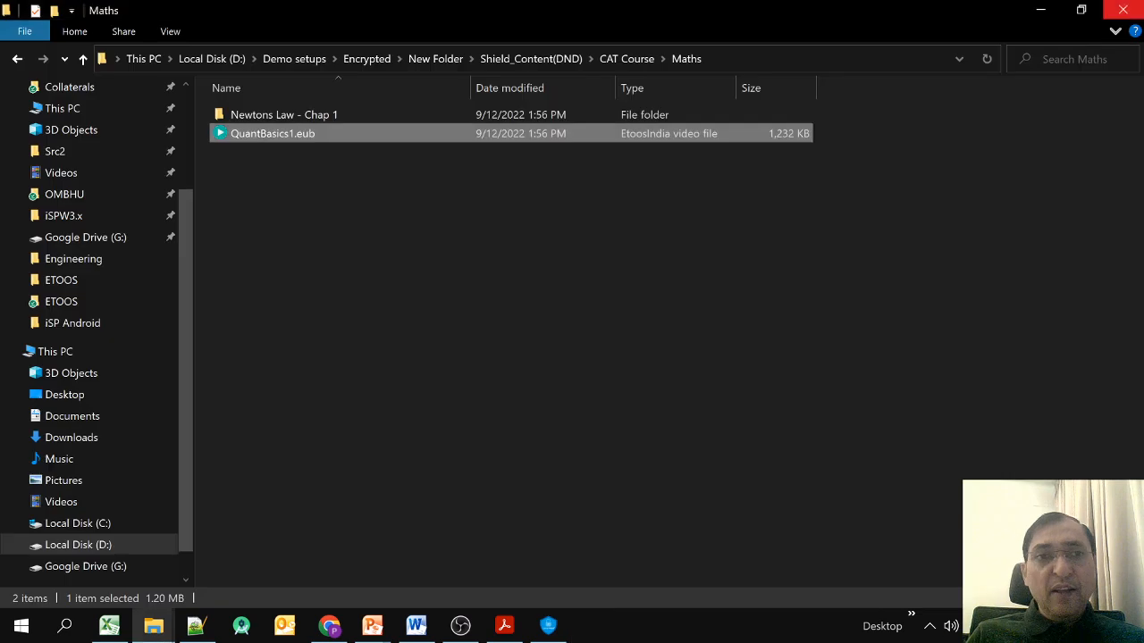
left_click(284, 114)
double_click(284, 114)
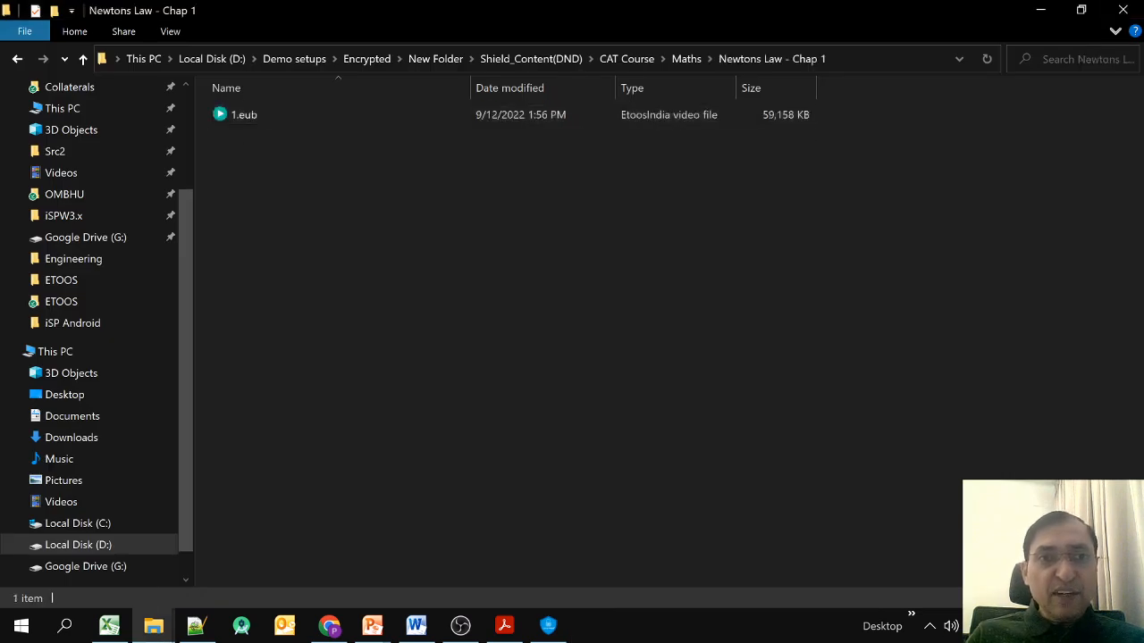
Go back up through CAT Course and Shield_Content(DND) to New Folder, then bring up PowerPoint.
key("BackSpace")
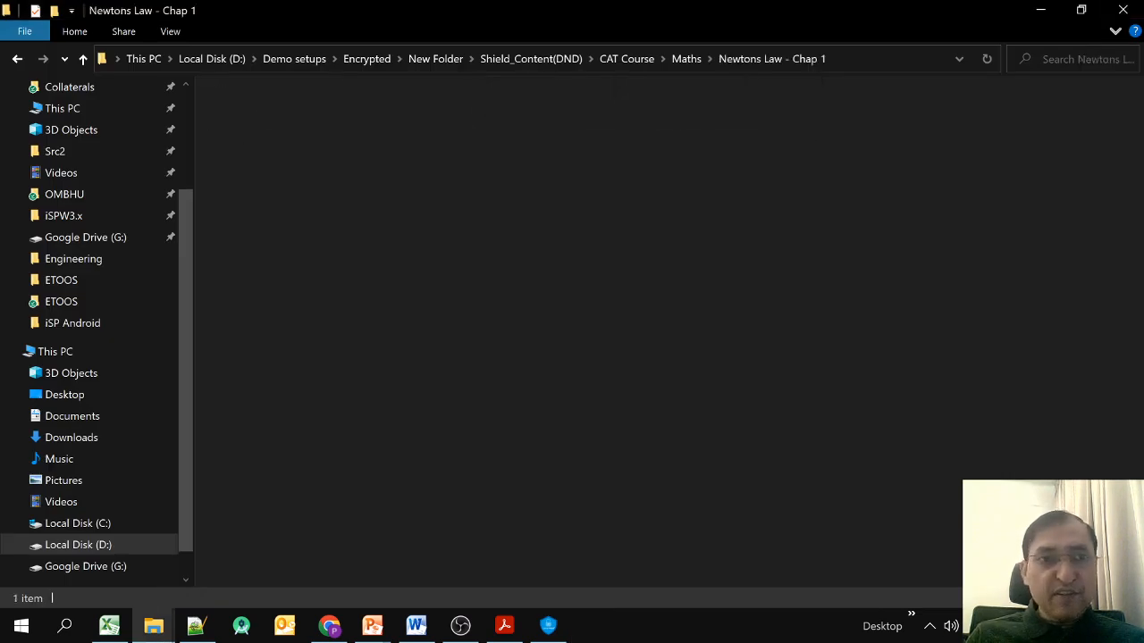
key("BackSpace")
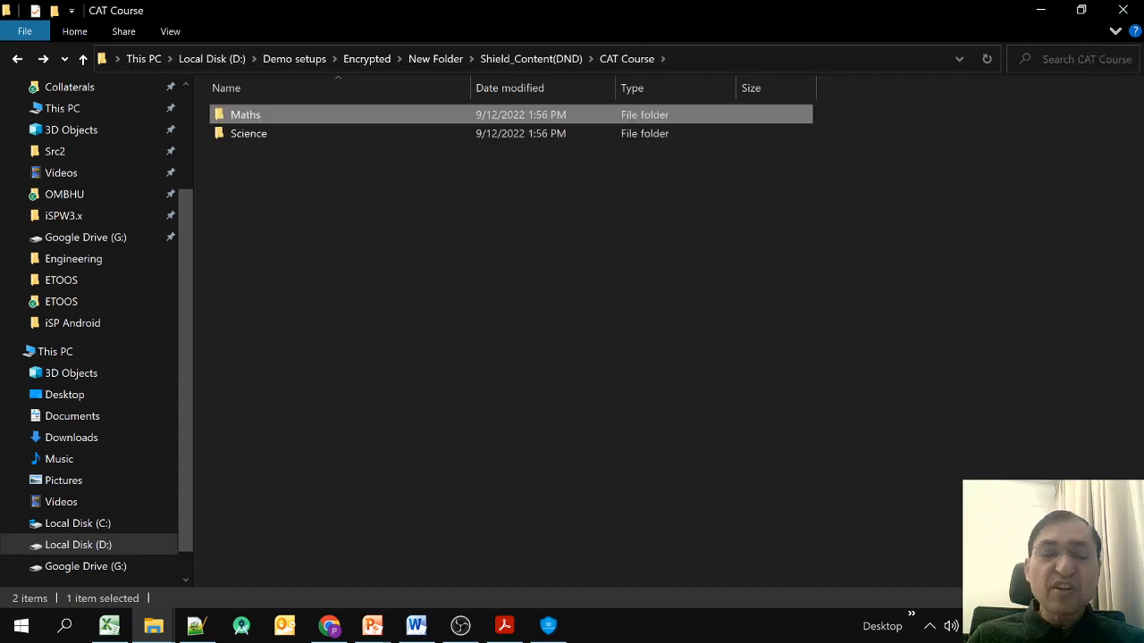
left_click(531, 58)
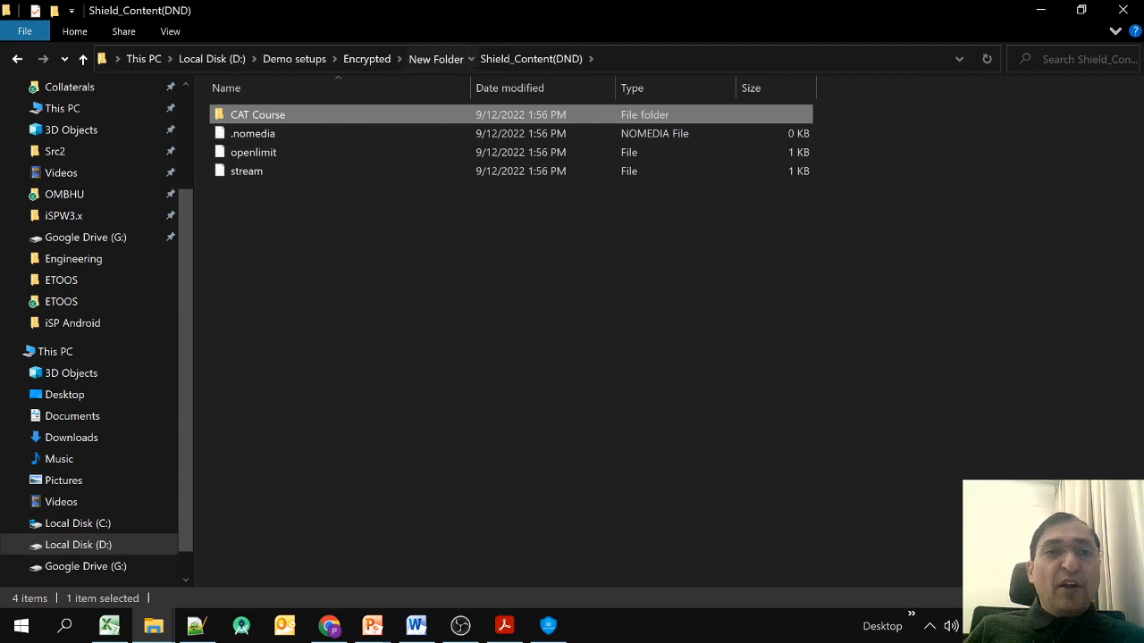
left_click(435, 58)
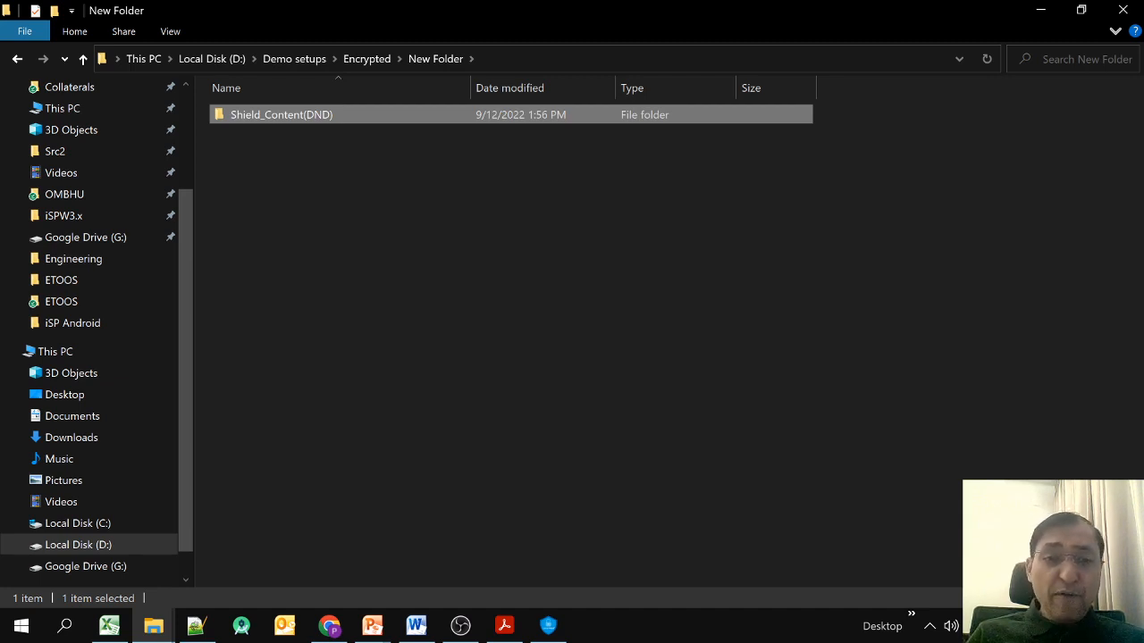
mouse_move(547, 626)
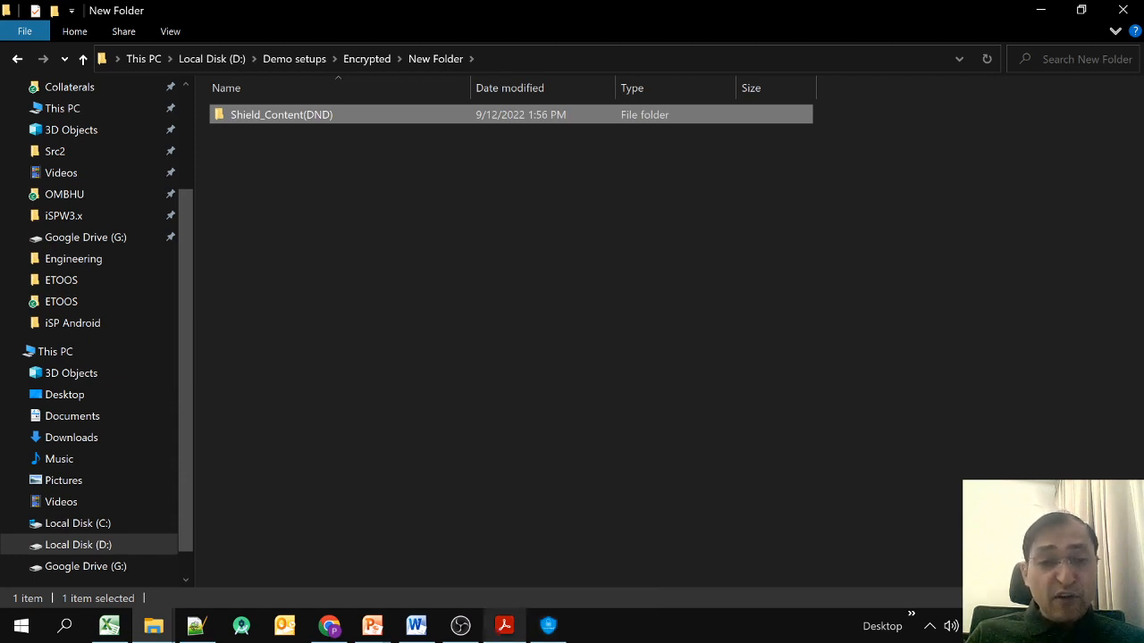
left_click(373, 626)
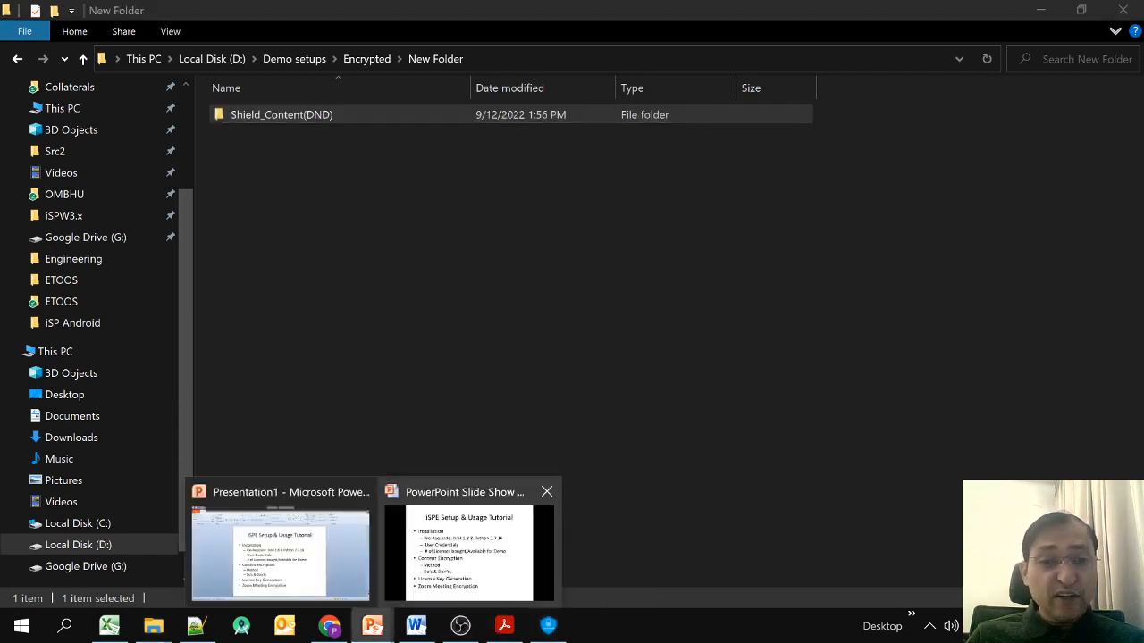
Bring the PowerPoint tutorial slide show forward, then Alt+Tab to the iSPE Lite-Pro window.
left_click(470, 550)
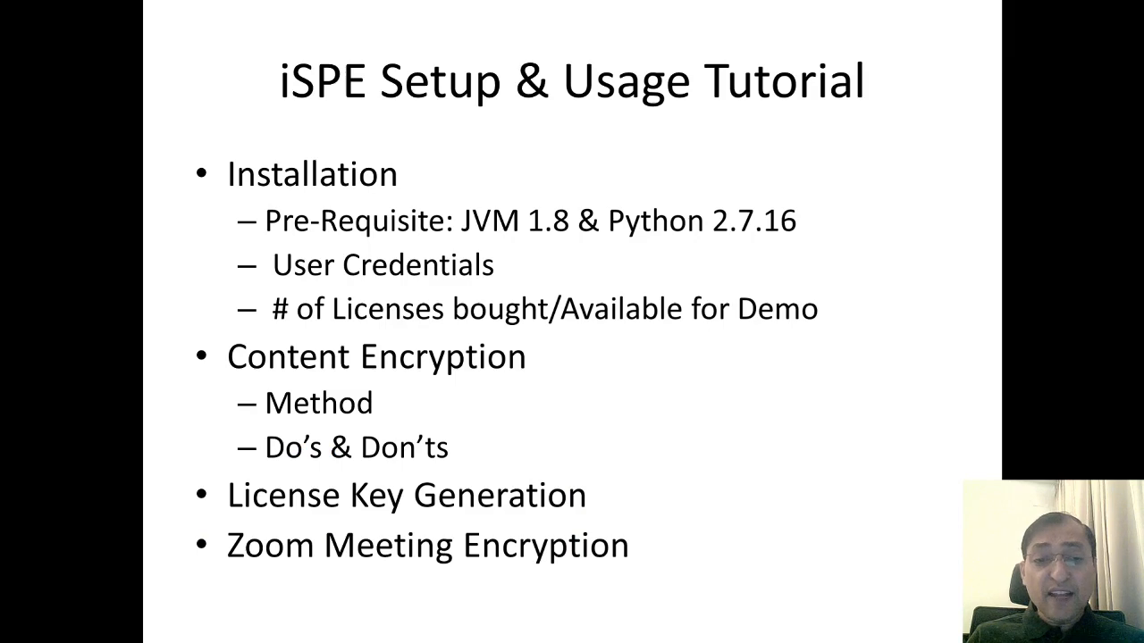
key("alt+Tab")
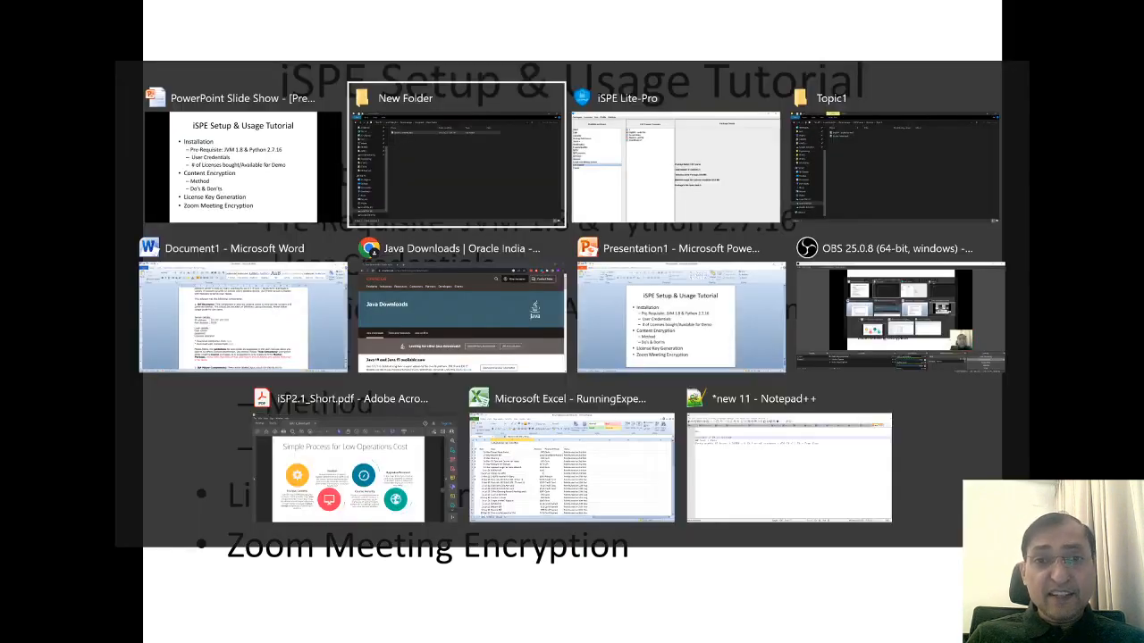
key("alt+Tab")
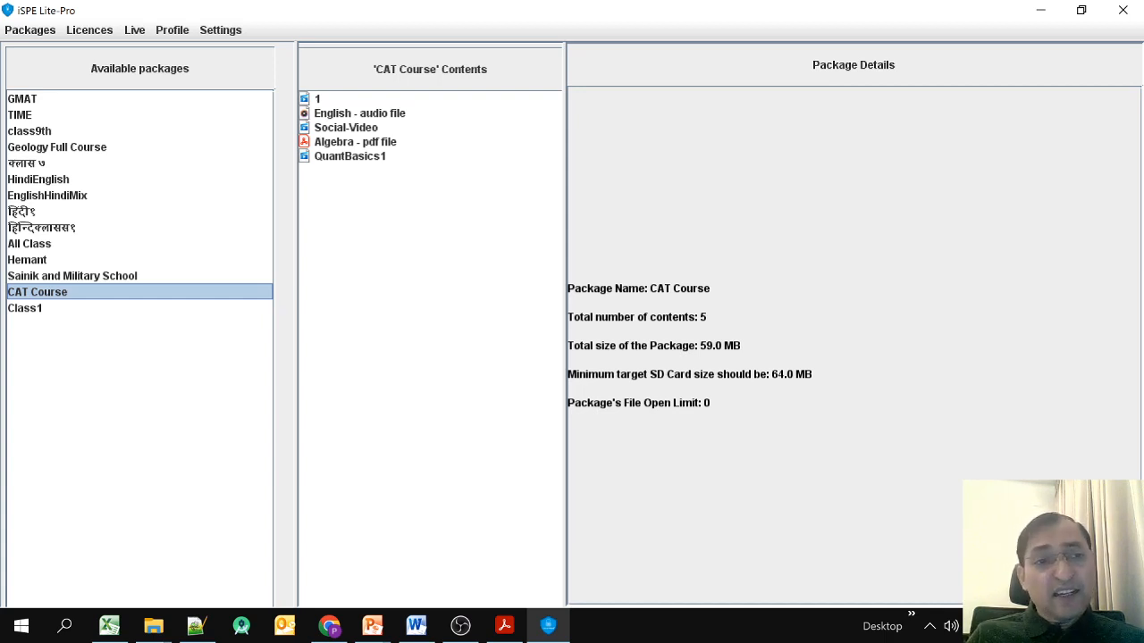
Reselect the CAT Course package and choose Generate License from the Licences menu.
left_click(89, 30)
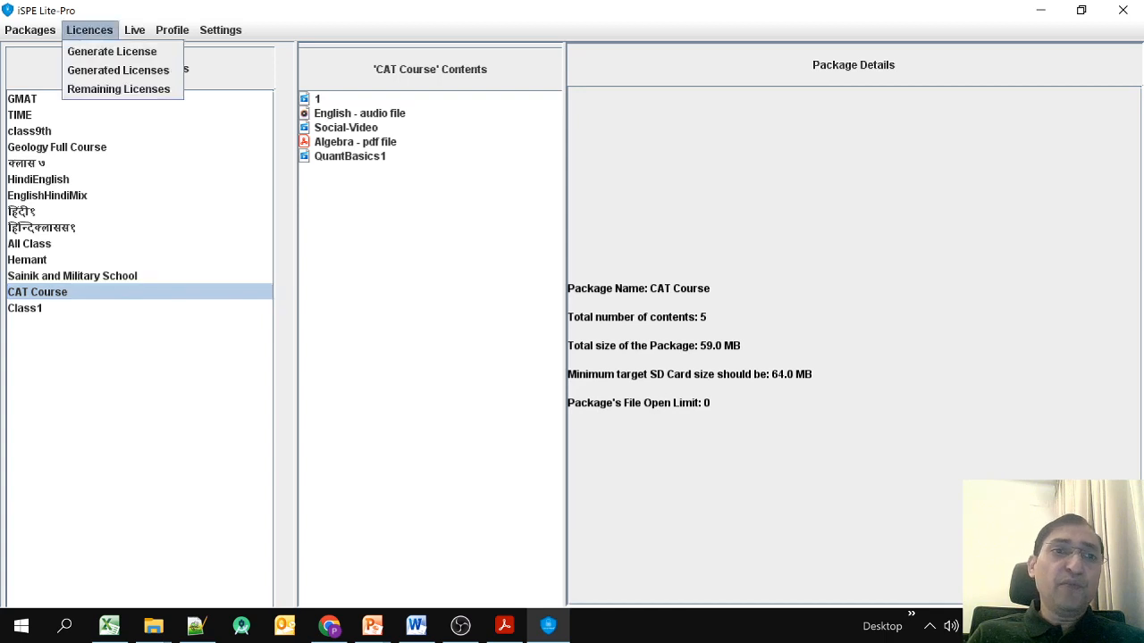
key("Escape")
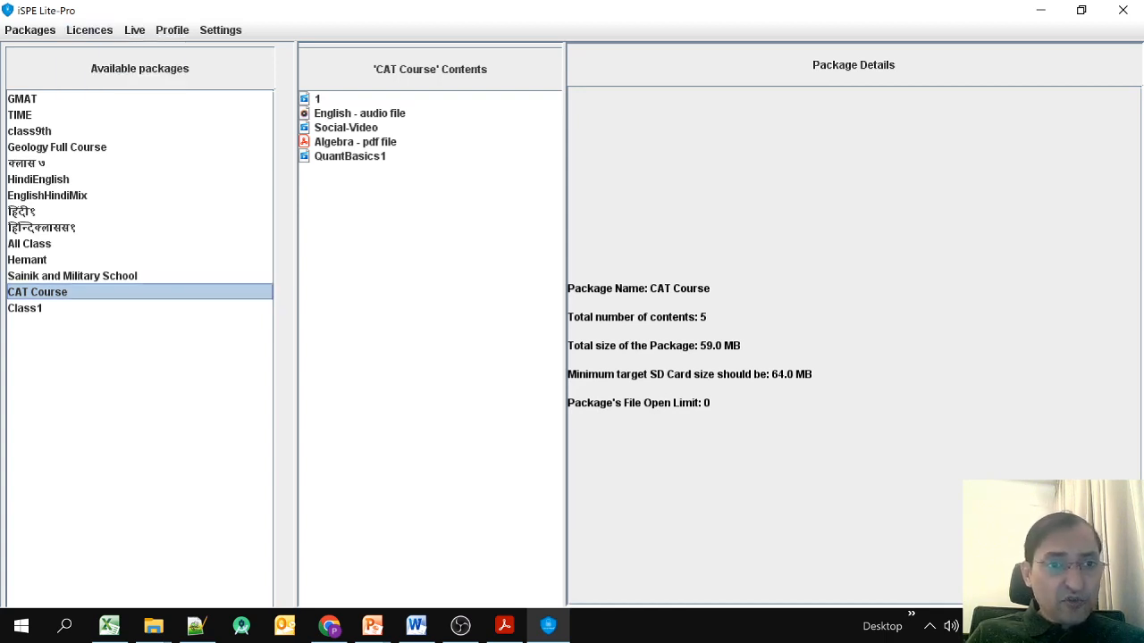
left_click(73, 276)
left_click(38, 292)
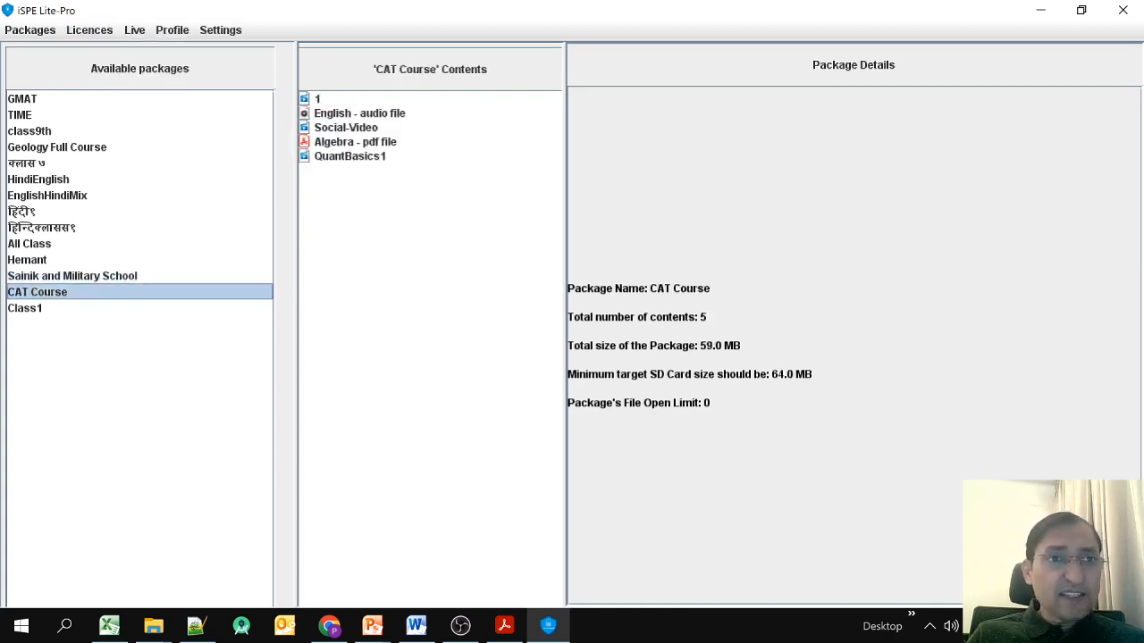
left_click(90, 30)
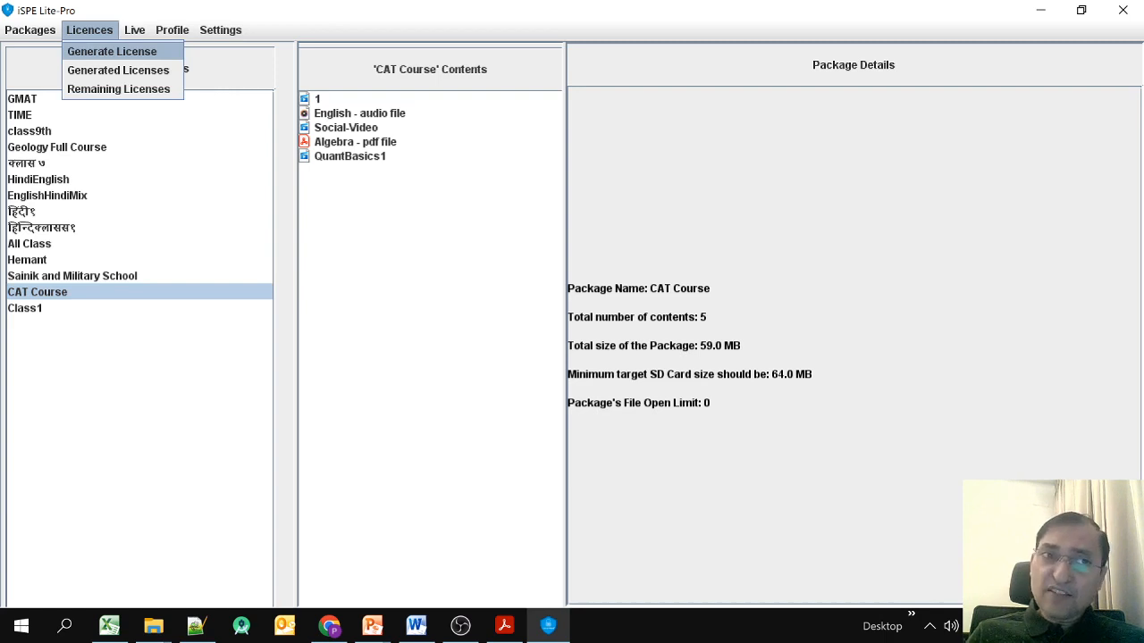
left_click(111, 51)
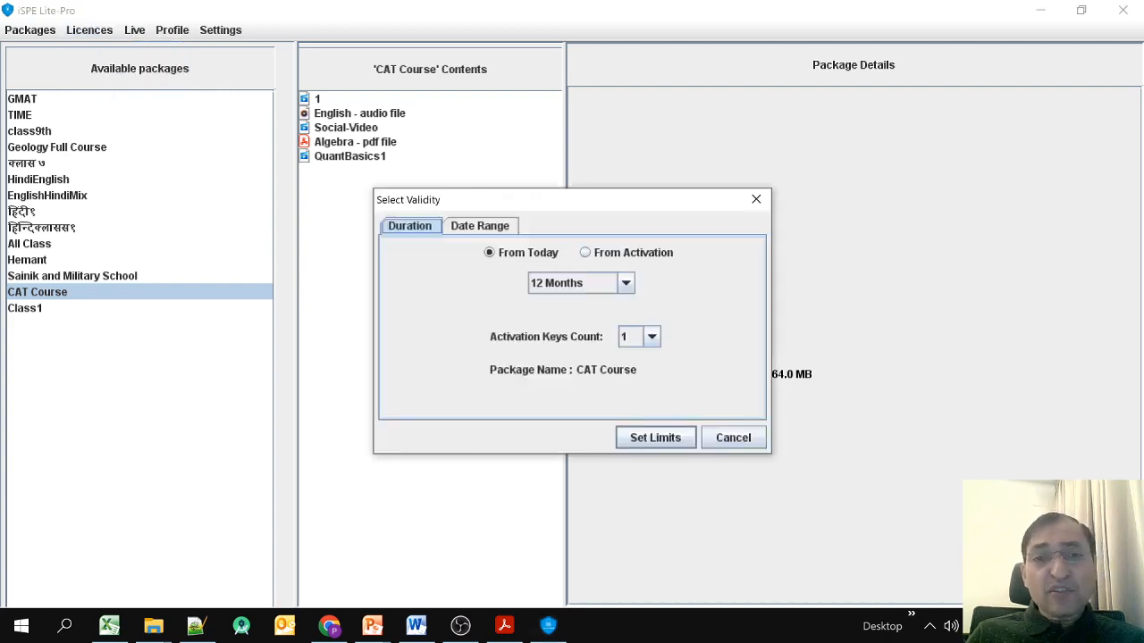
Set the licence validity to 6 Months and keep the Activation Keys Count at 1.
left_click(625, 282)
scroll(580, 392, "up", 4)
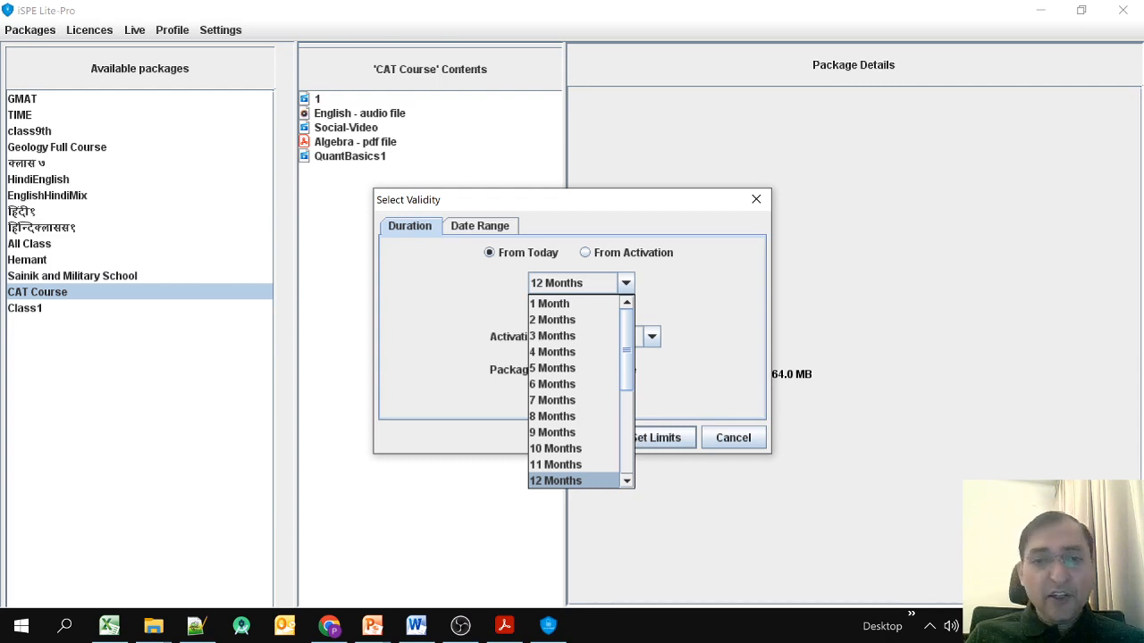
left_click(552, 384)
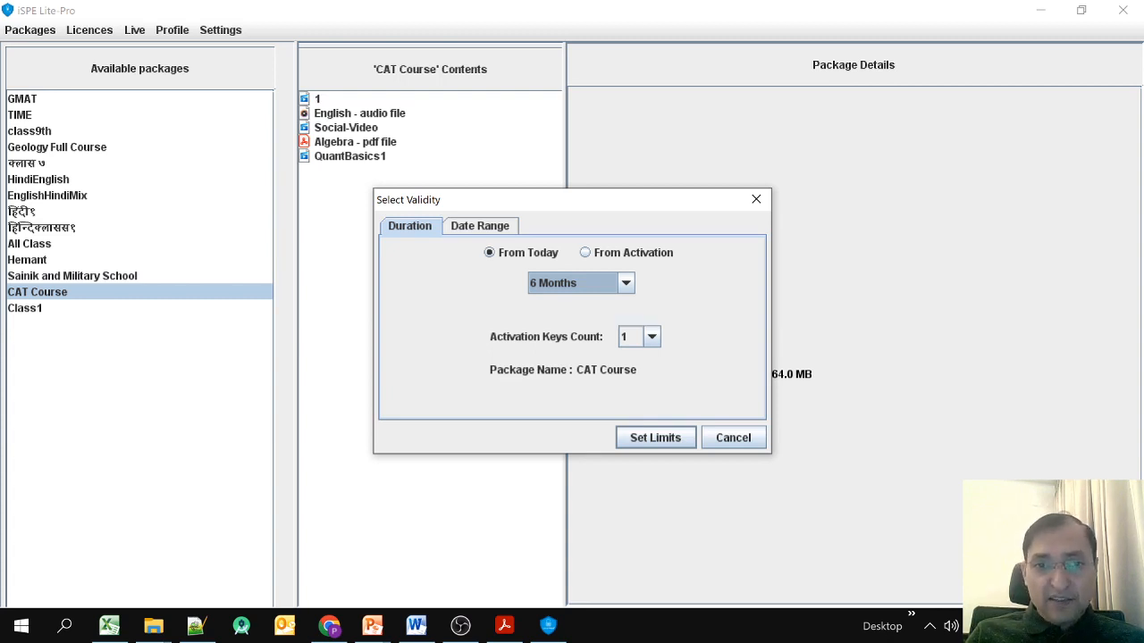
left_click(652, 337)
mouse_move(652, 377)
left_mouse_down()
mouse_move(653, 390)
mouse_move(652, 377)
left_mouse_up()
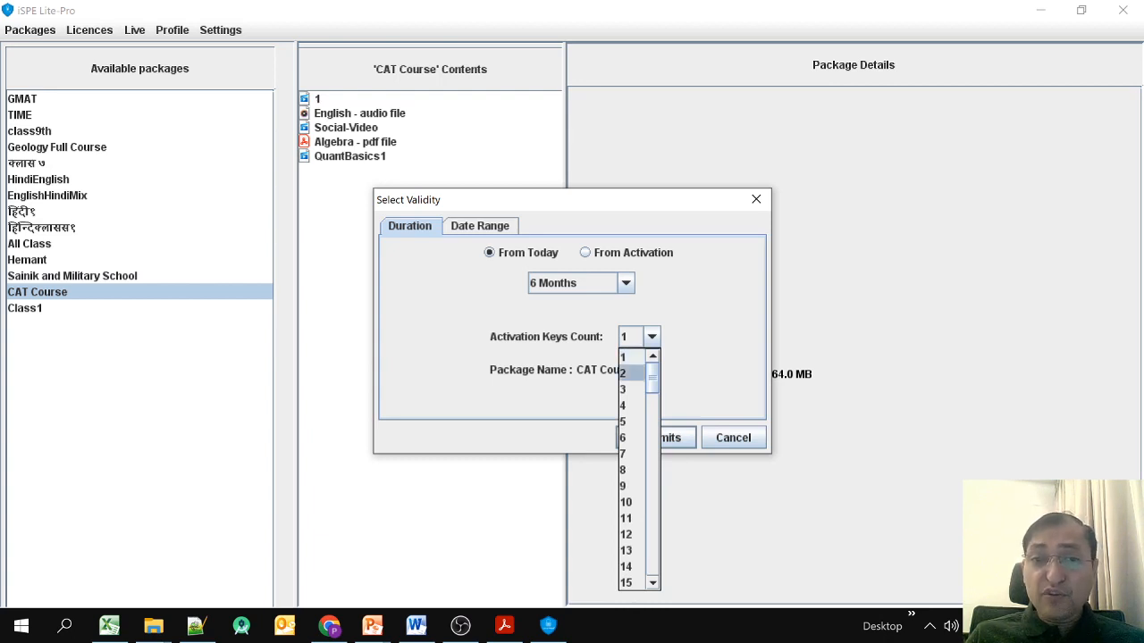
left_click(626, 357)
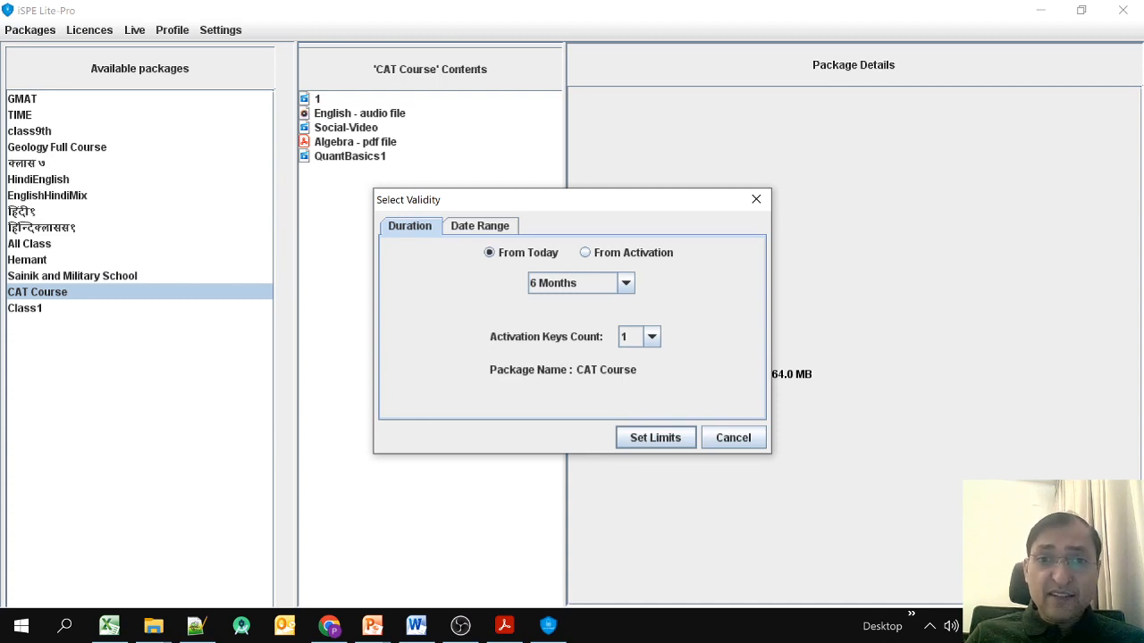
Review the Date Range and From Activation options, leaving the duration counted From Today.
left_click(480, 226)
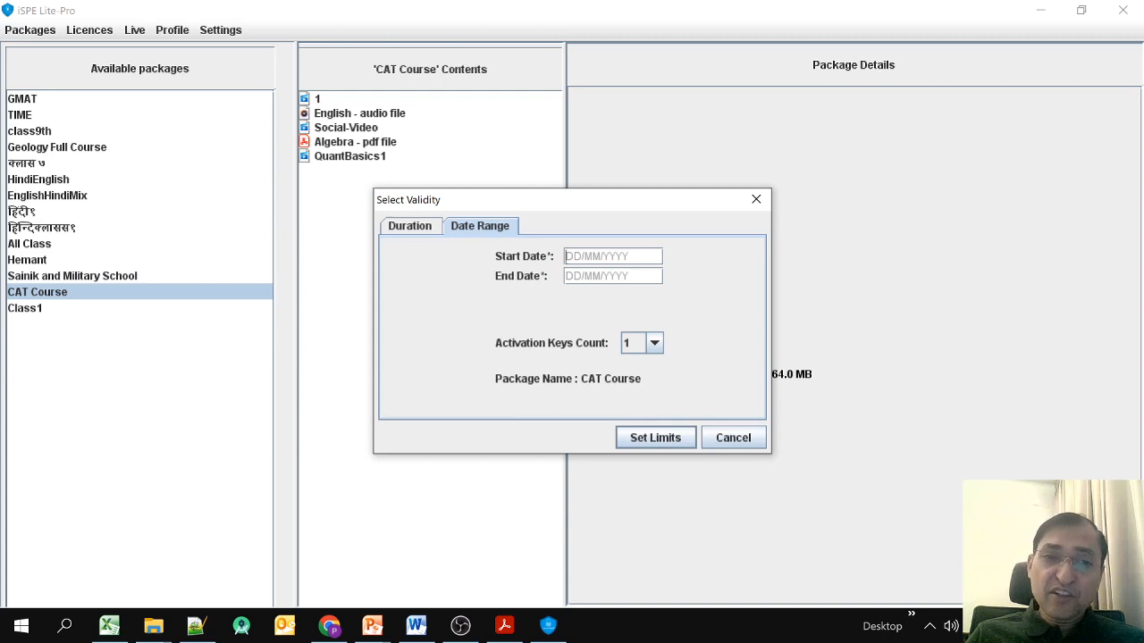
left_click(410, 226)
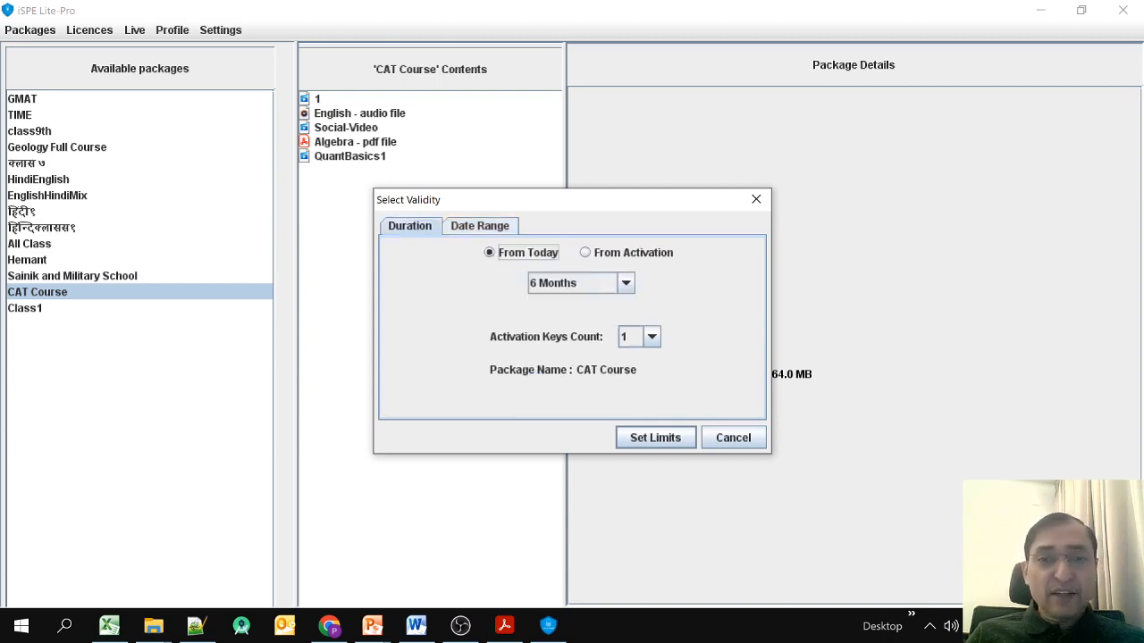
left_click(586, 253)
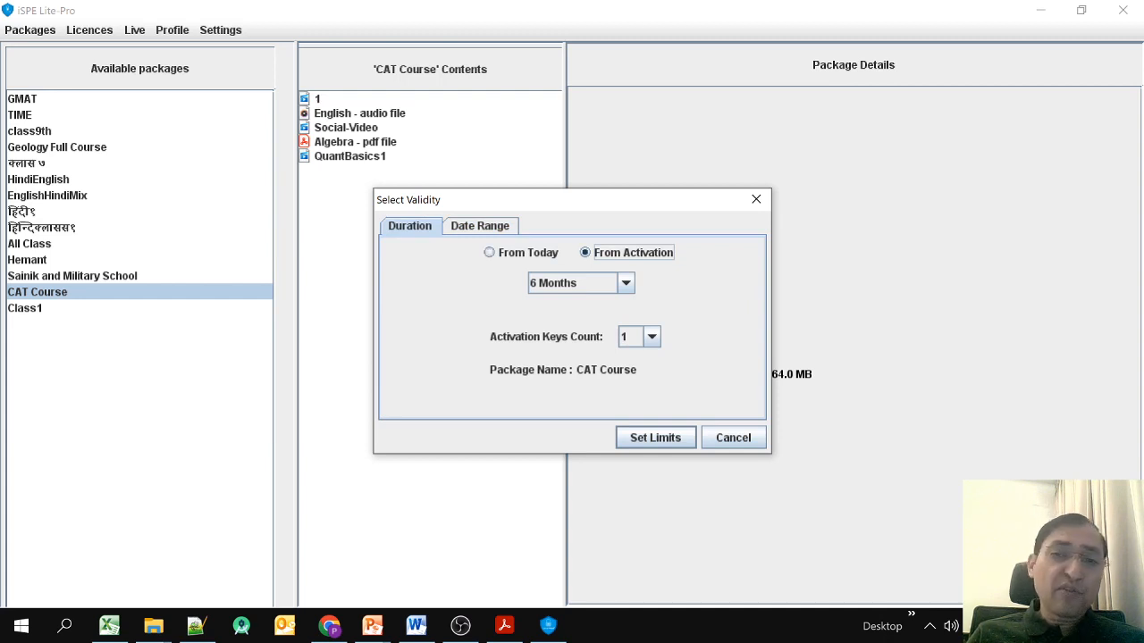
left_click(491, 252)
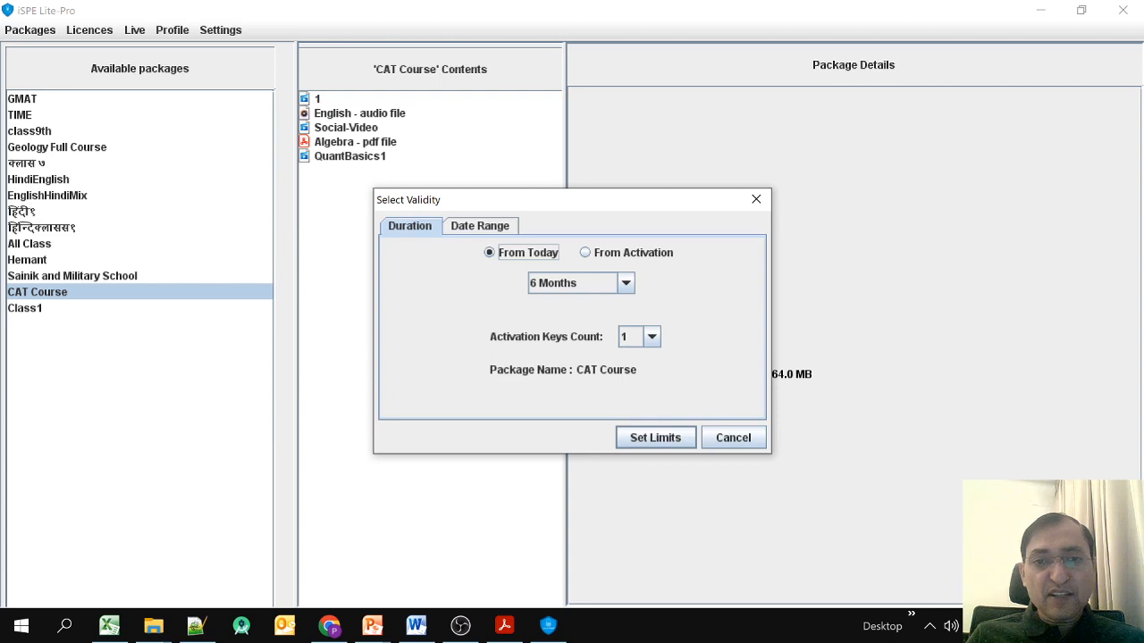
Generate the 6-month CAT Course licence key with Set Limits and dismiss the confirmation.
left_click(655, 438)
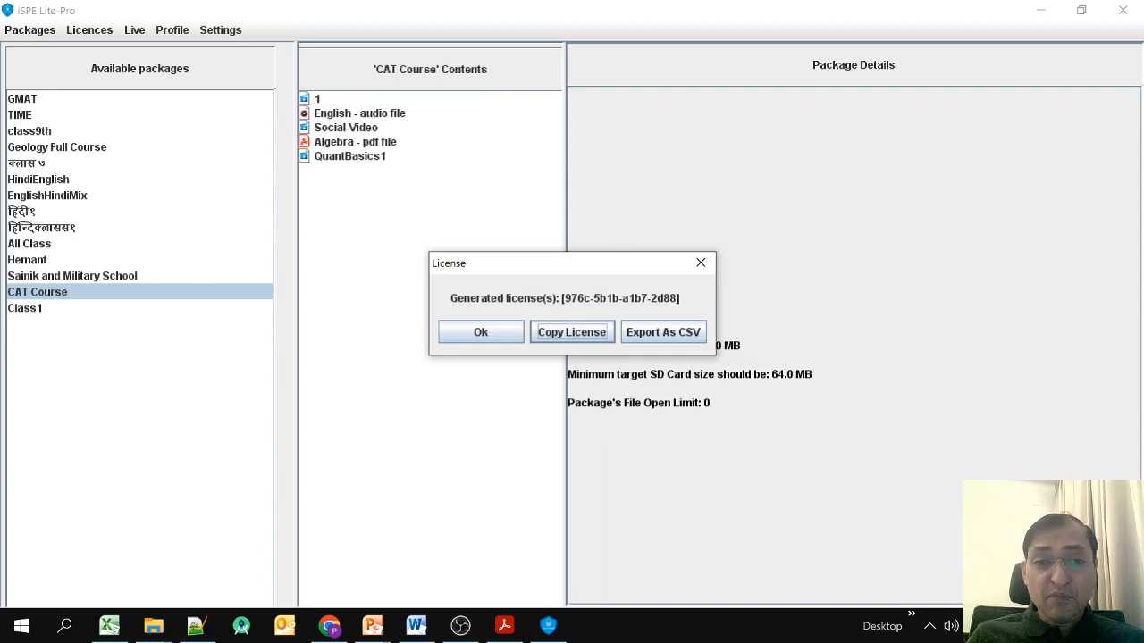
left_click(480, 331)
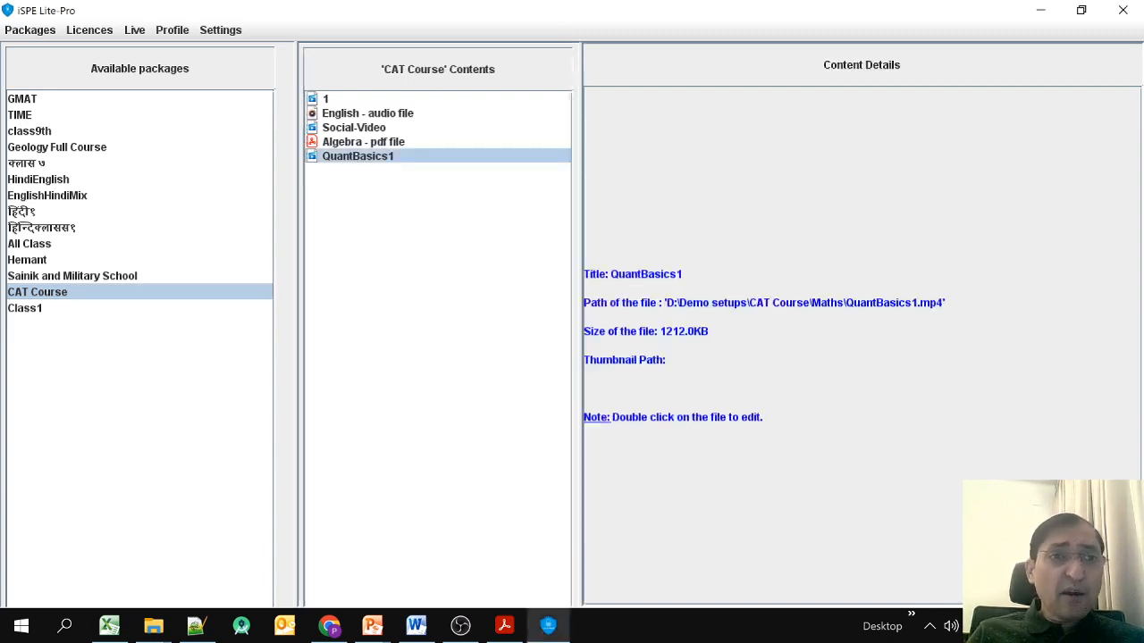
left_click(89, 31)
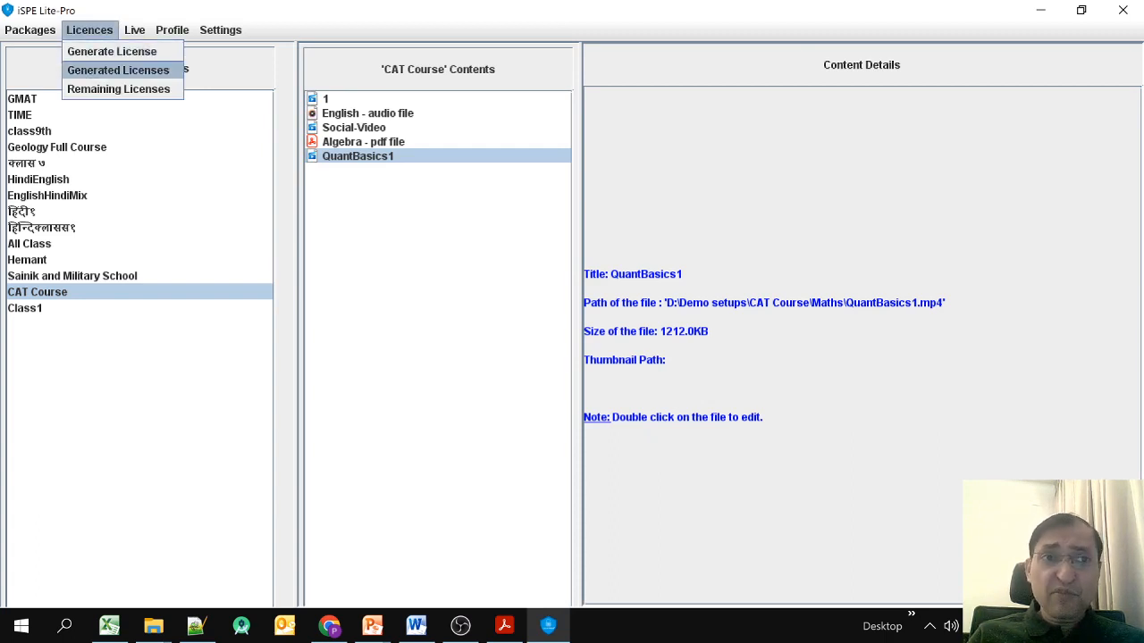
key("Return")
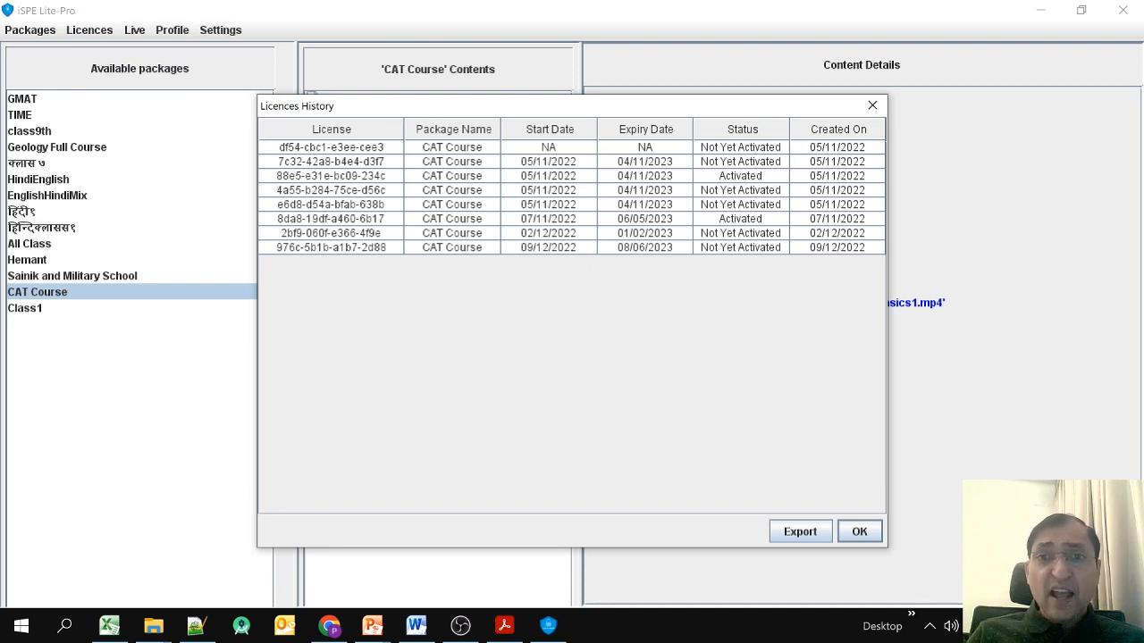
left_click(741, 176)
left_click(741, 190)
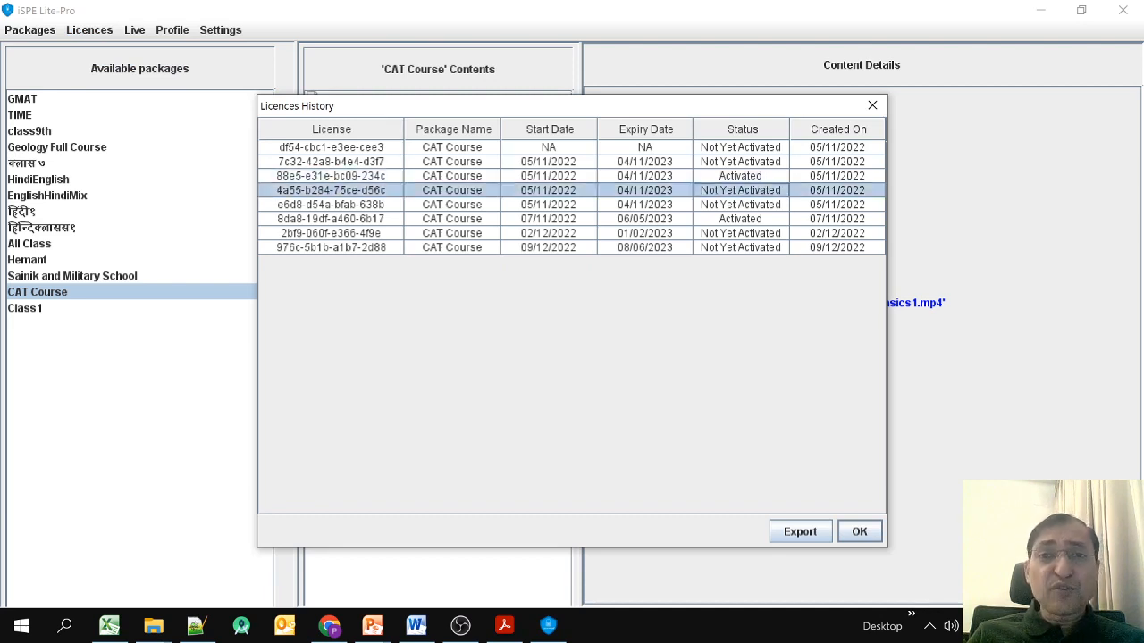
left_click(741, 204)
left_click(741, 219)
left_click(740, 233)
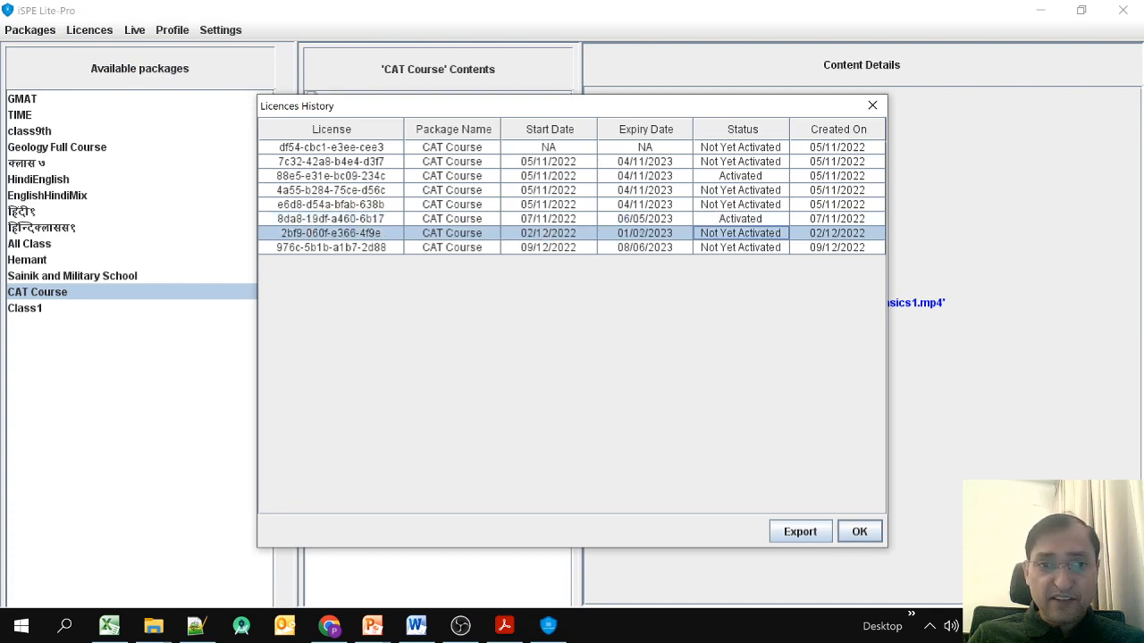
left_click(859, 532)
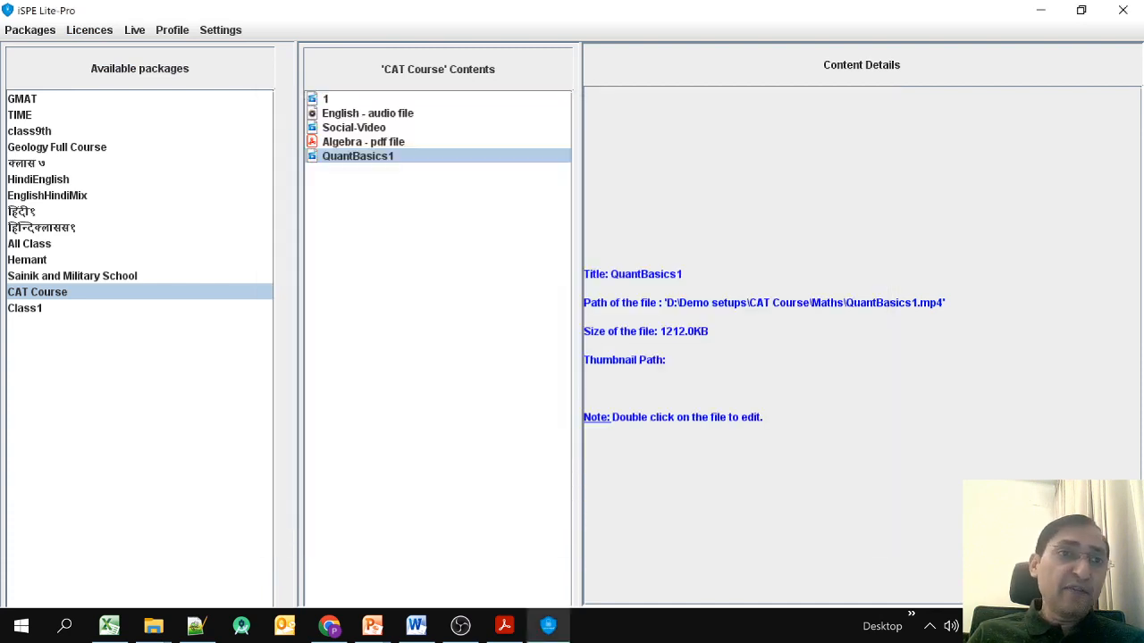
left_click(90, 31)
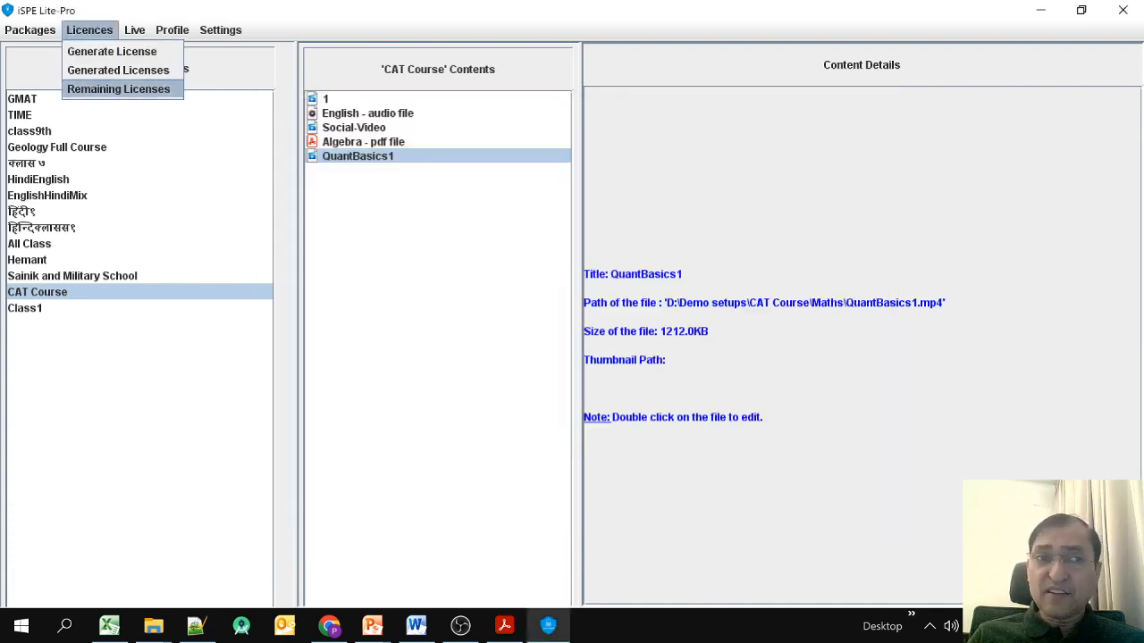
Check how many licences remain, close the summary, and reselect the CAT Course package.
left_click(118, 88)
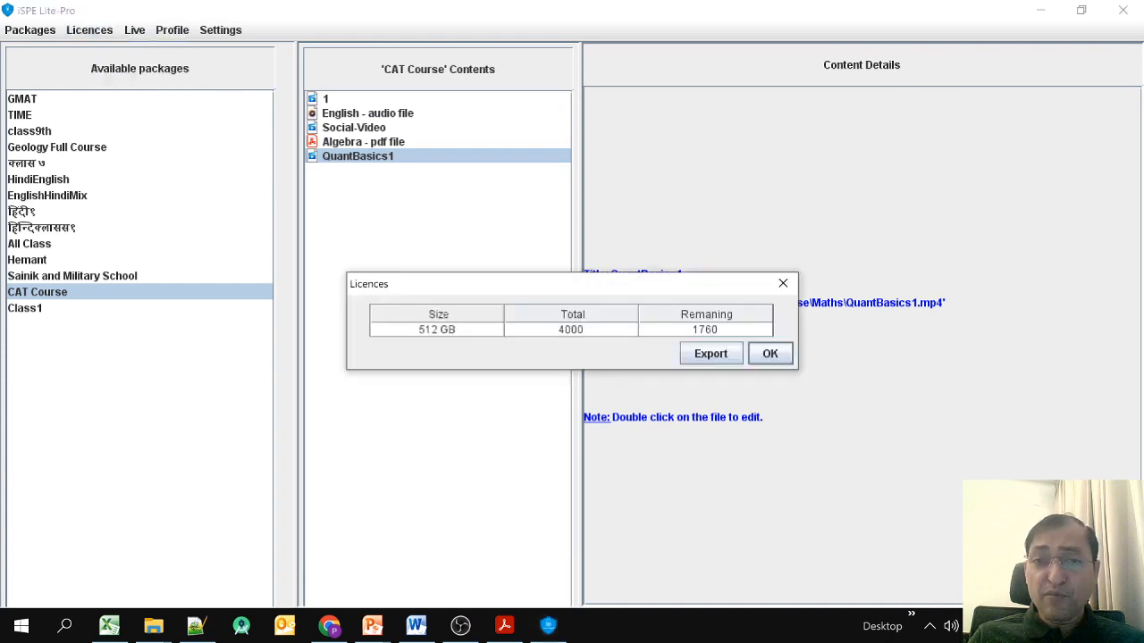
left_click(770, 354)
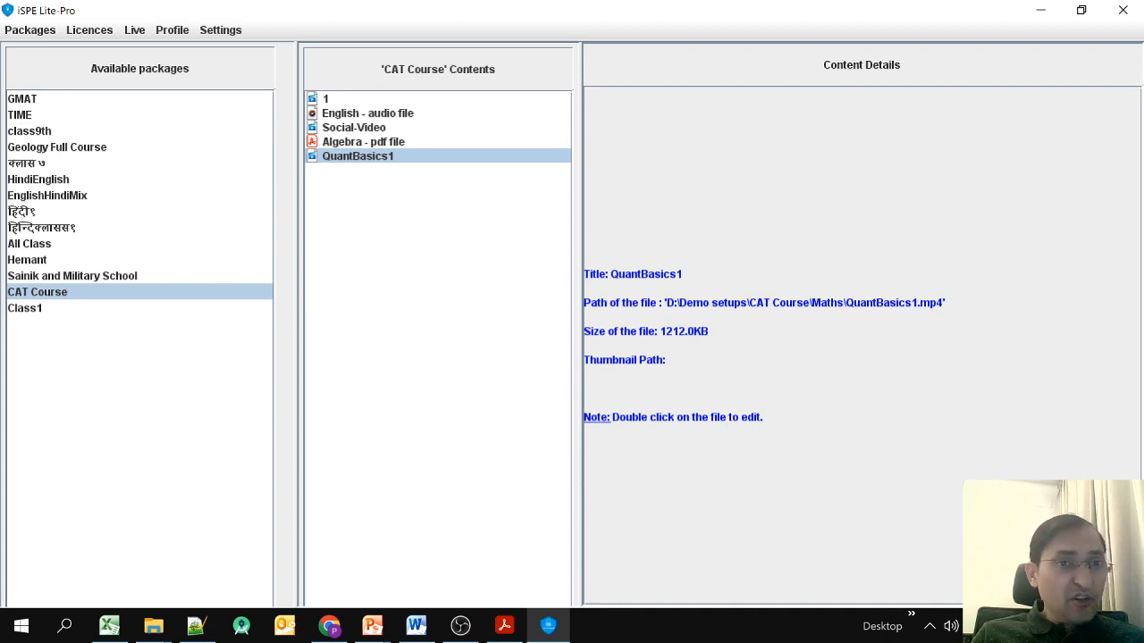
left_click(37, 293)
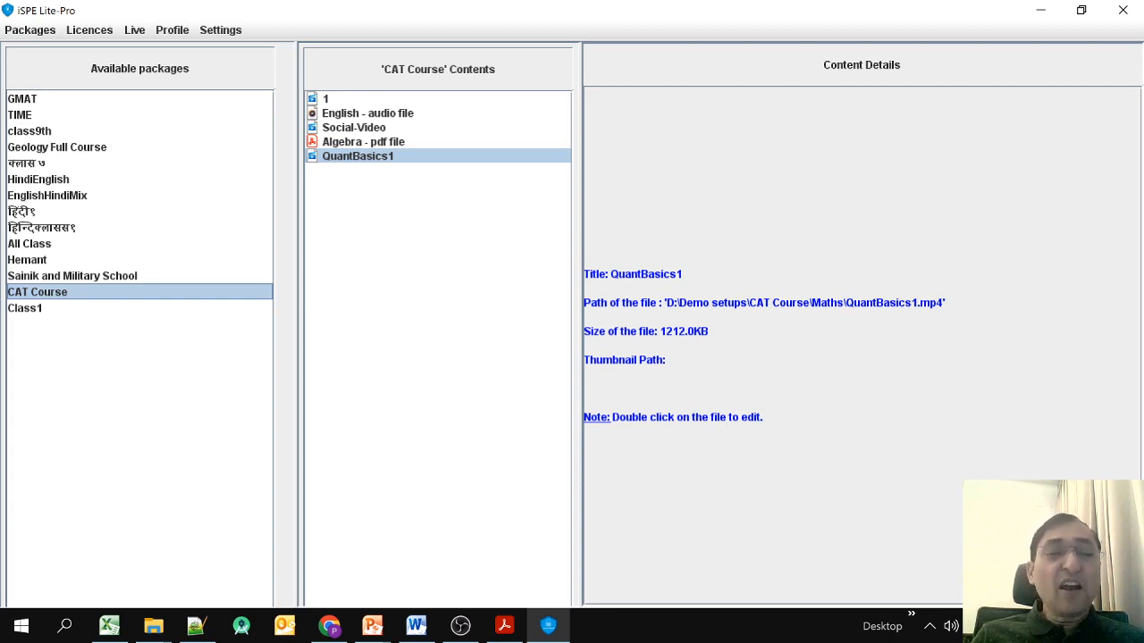
Start a new CAT Course live session with the subject 'Live Session 1-'.
left_click(134, 30)
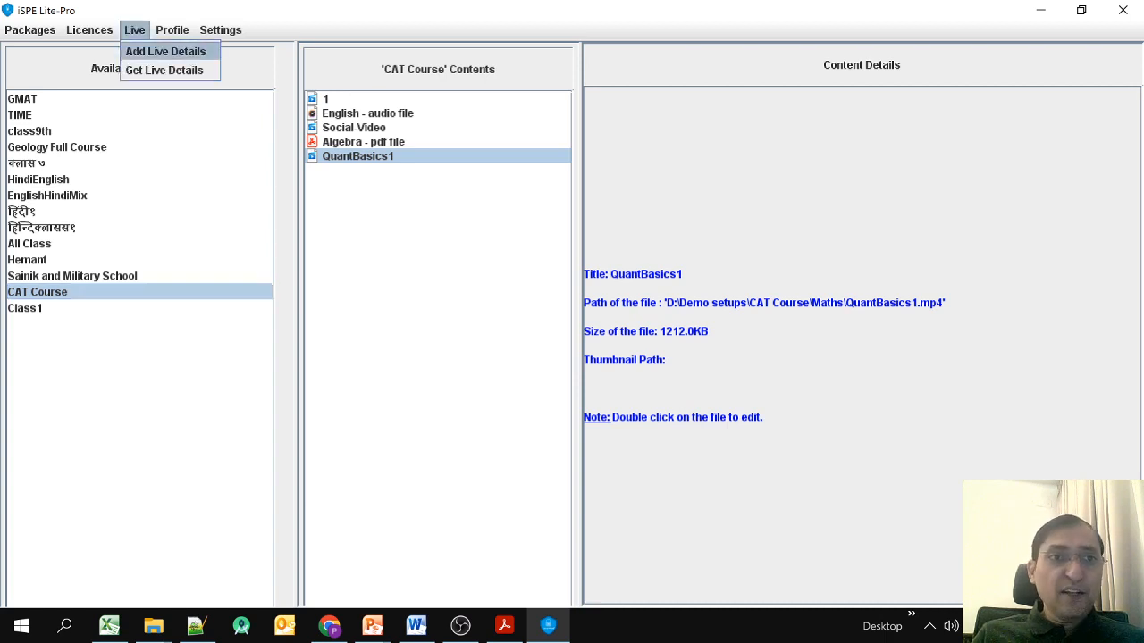
left_click(166, 52)
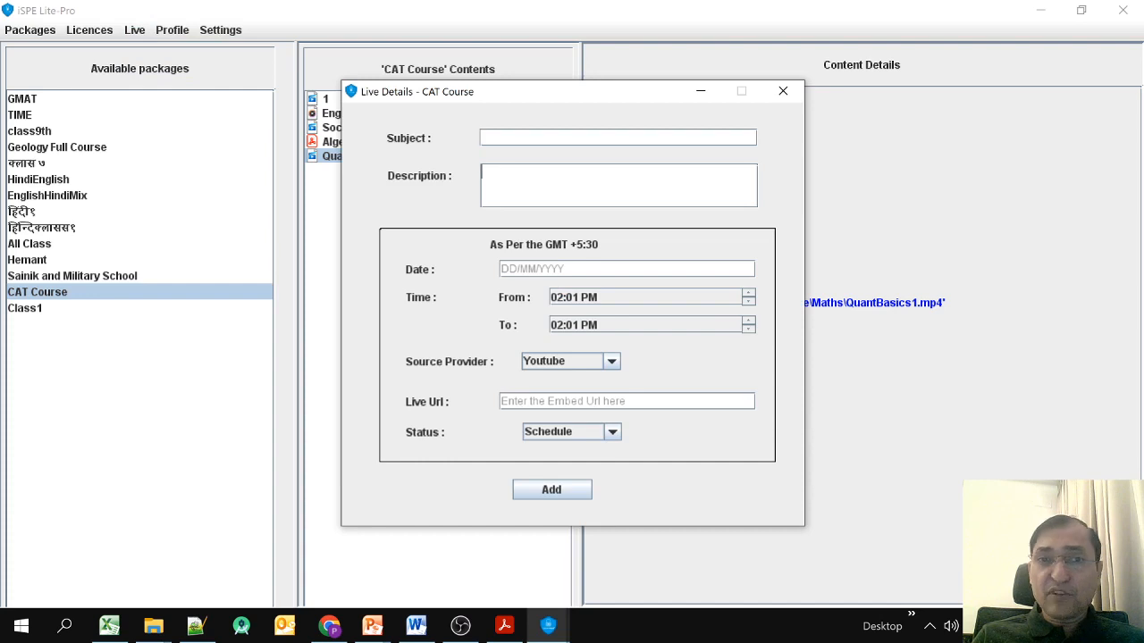
type("Live ")
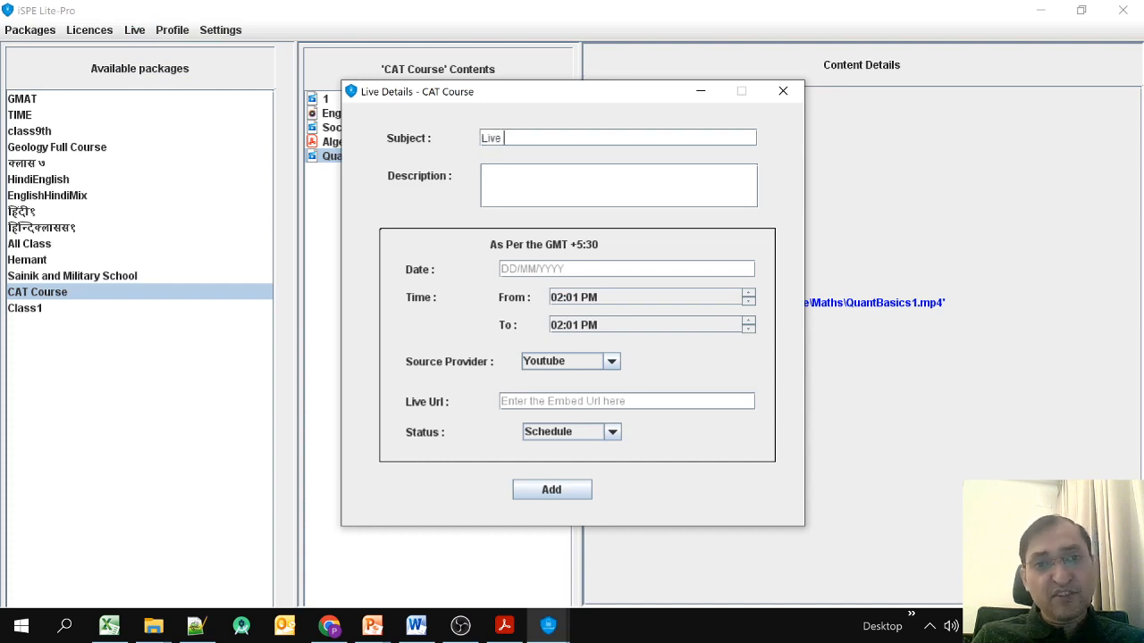
type("Session ")
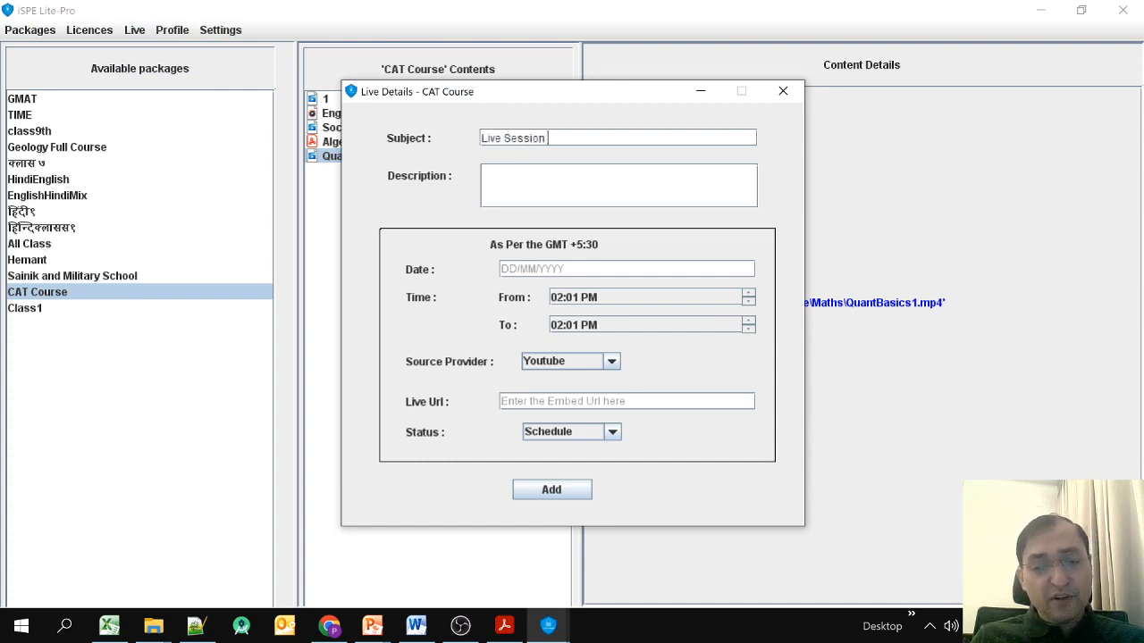
type("1- Cat Course")
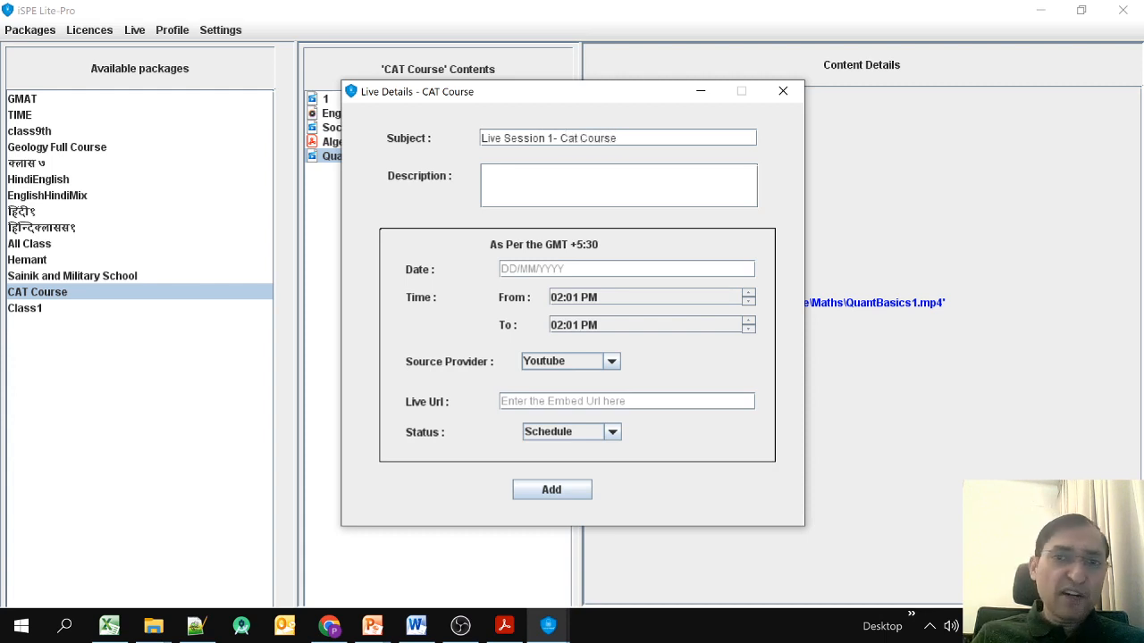
key("ctrl+shift+Left")
key("ctrl+shift+Left")
key("BackSpace")
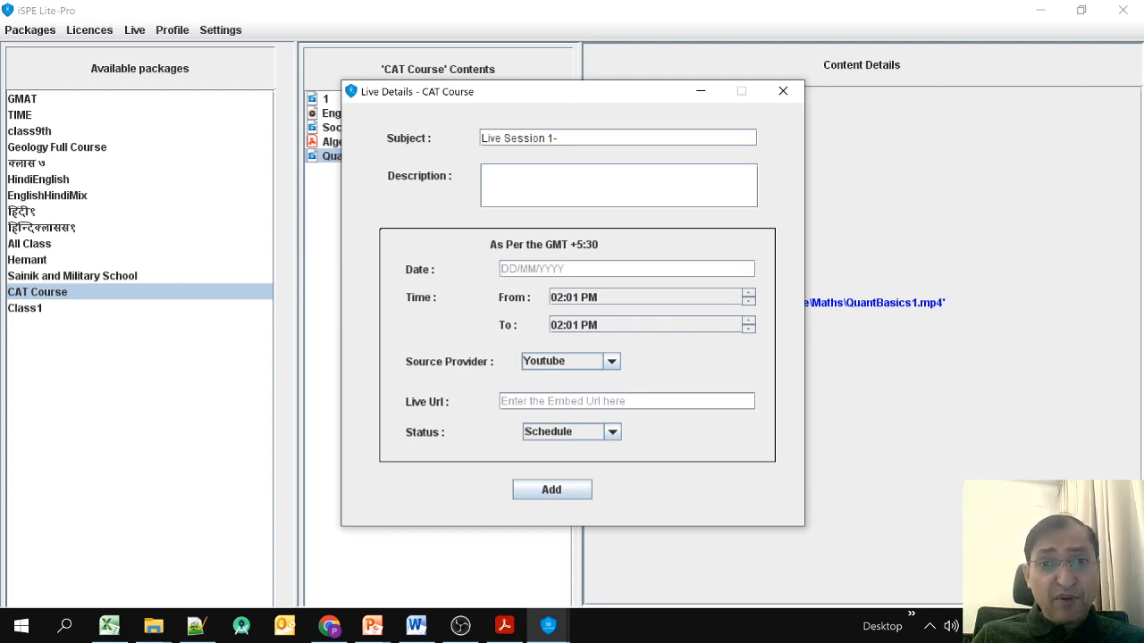
key("Tab")
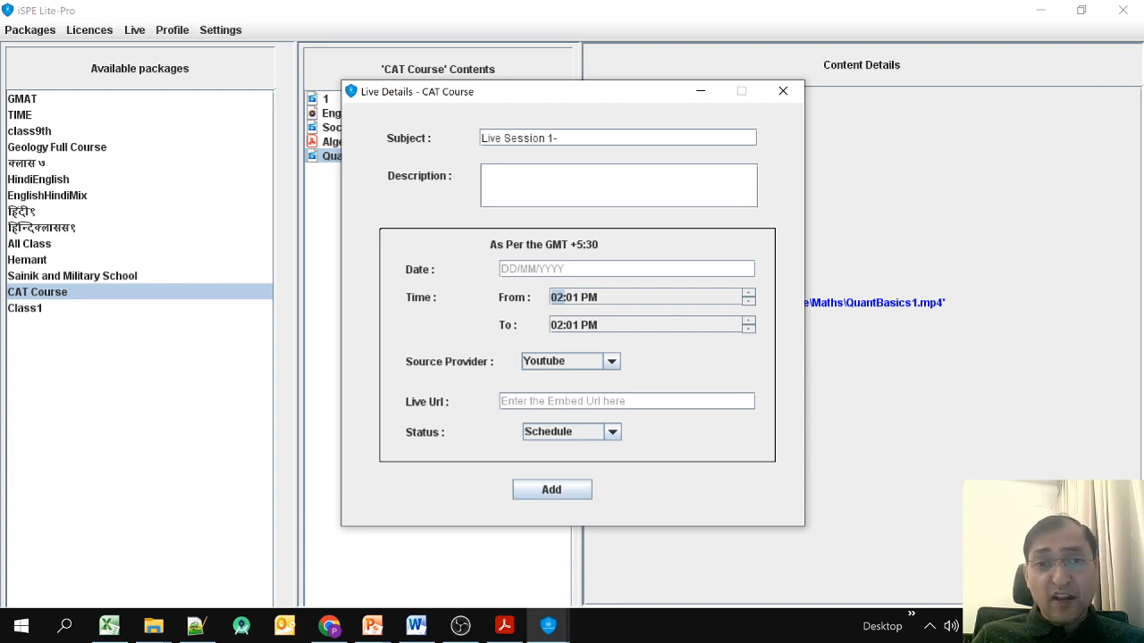
Set the source provider to Zoom, keep Status at Schedule, and return to the main window.
left_click(611, 362)
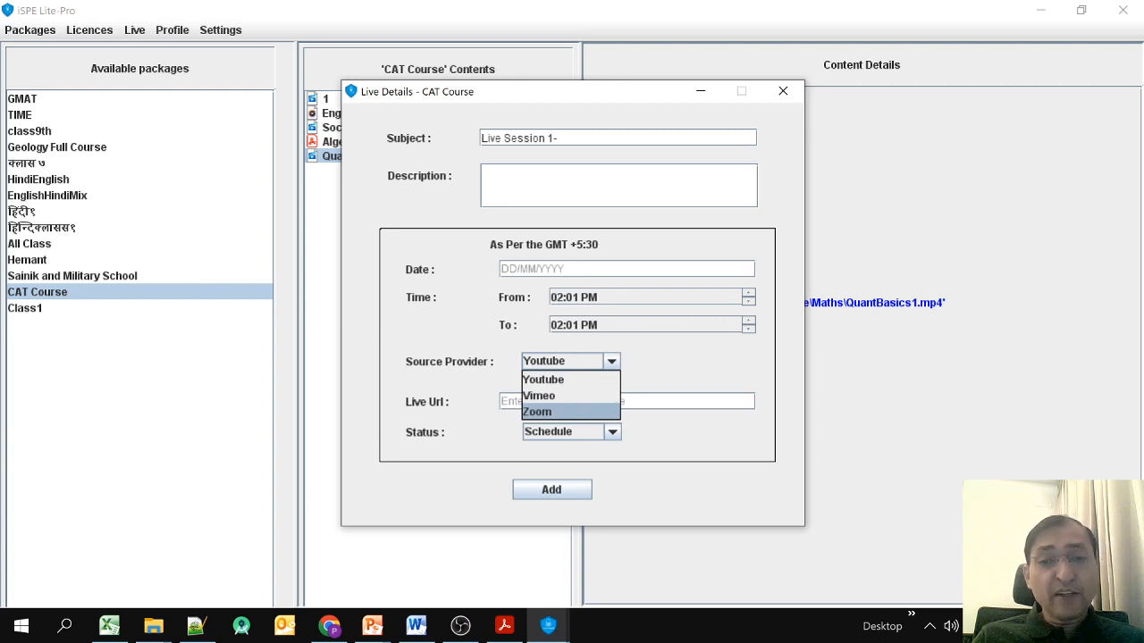
left_click(537, 412)
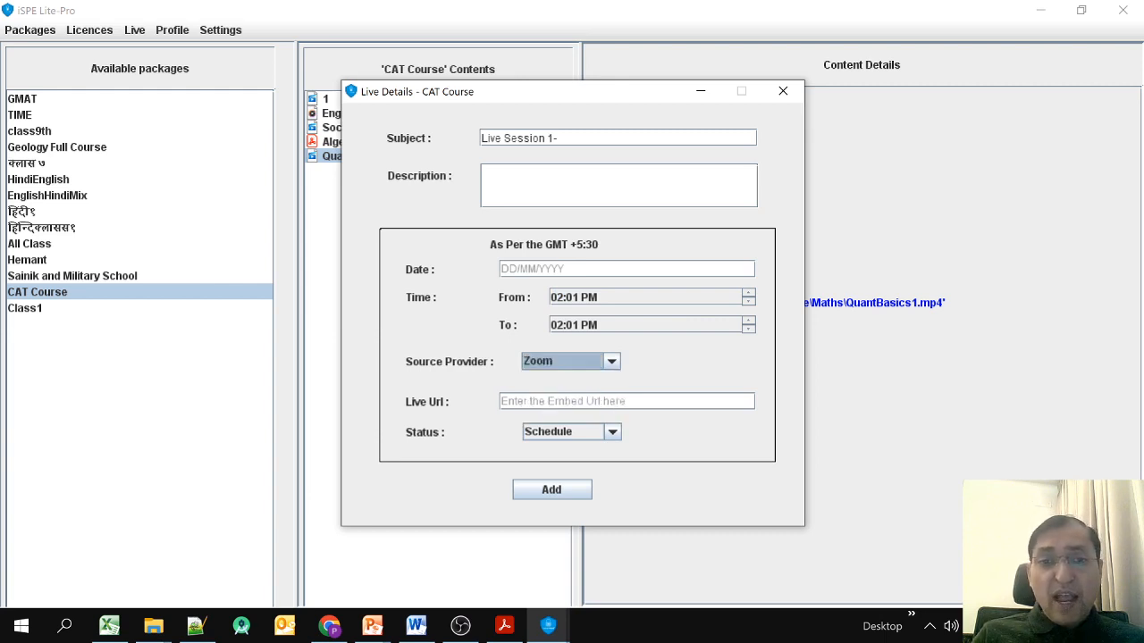
left_click(547, 401)
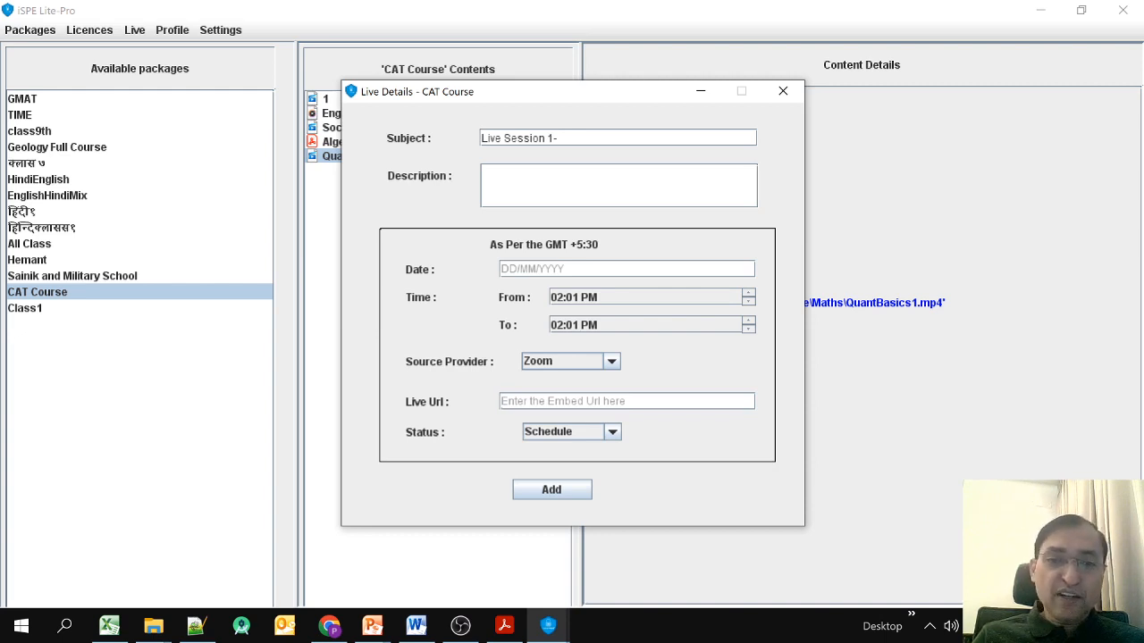
left_click(612, 432)
left_click(612, 433)
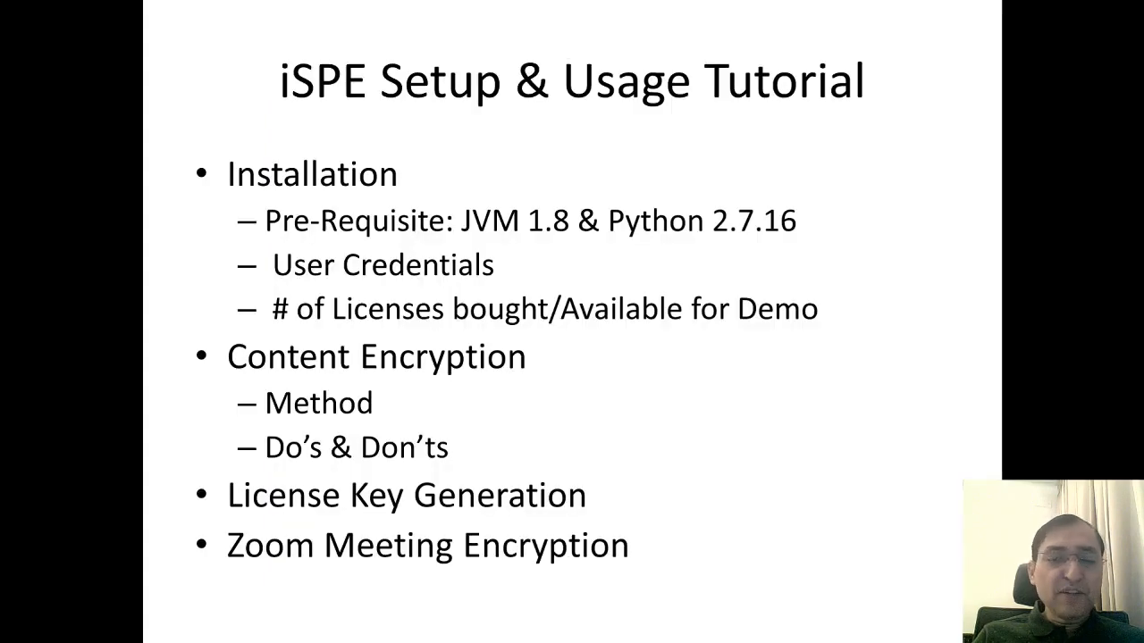
key("alt+Tab")
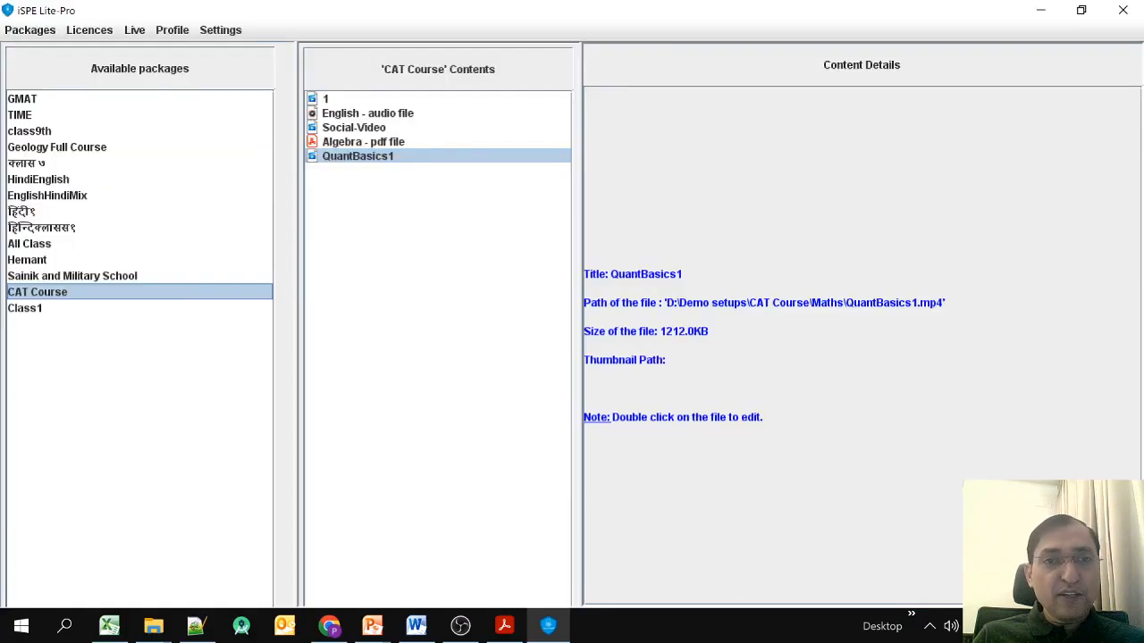
Confirm through Get Live Details that CAT Course has no live sessions.
left_click(134, 30)
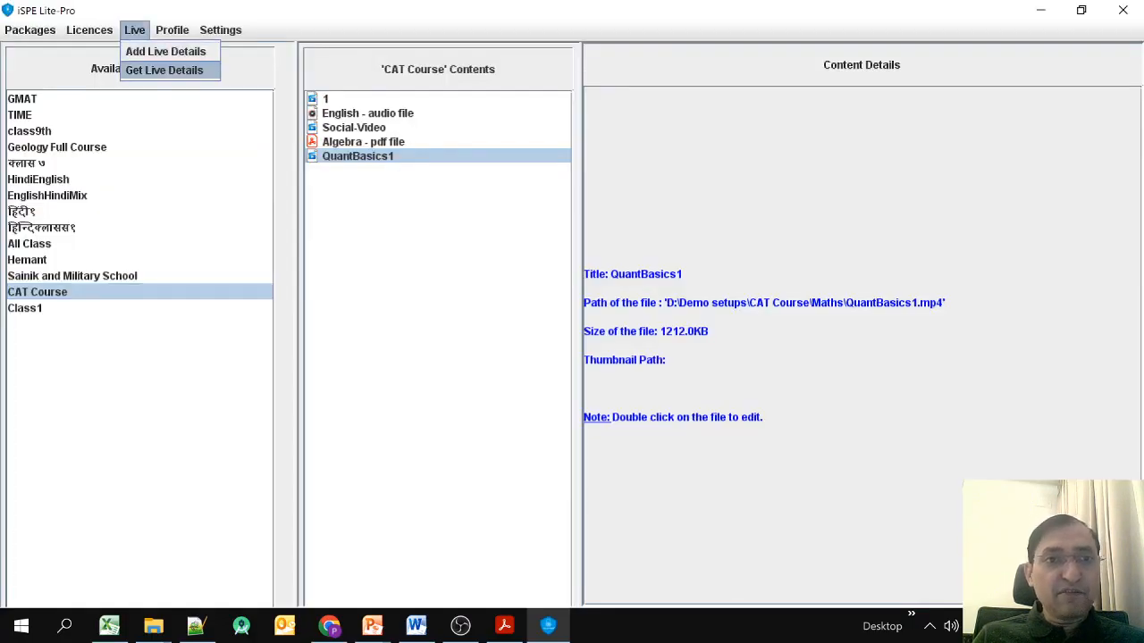
left_click(151, 69)
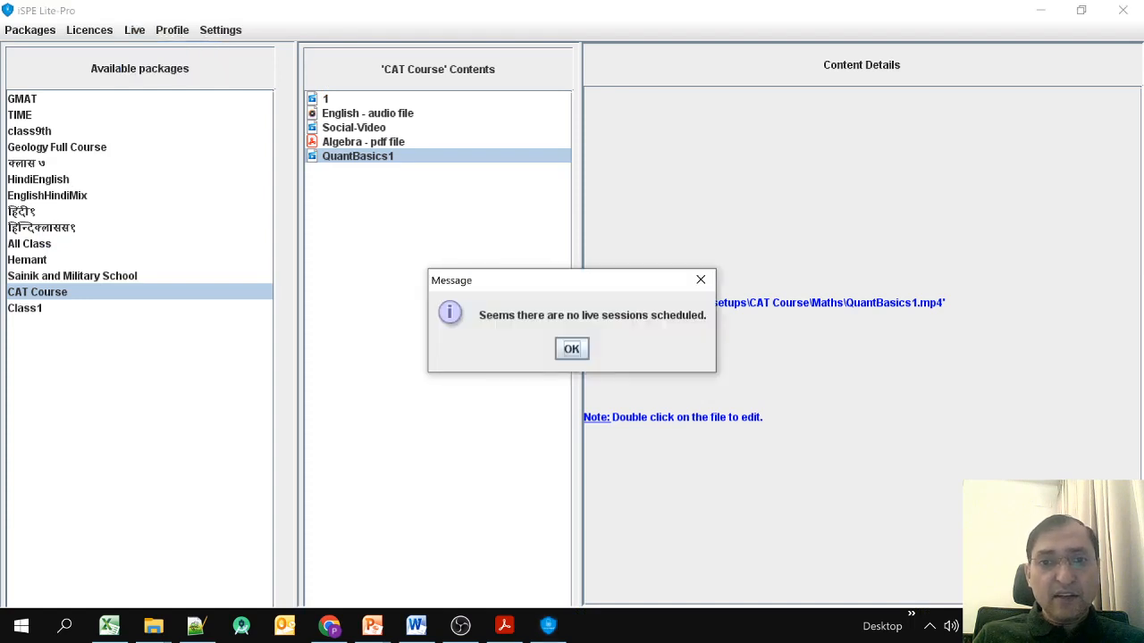
key("Return")
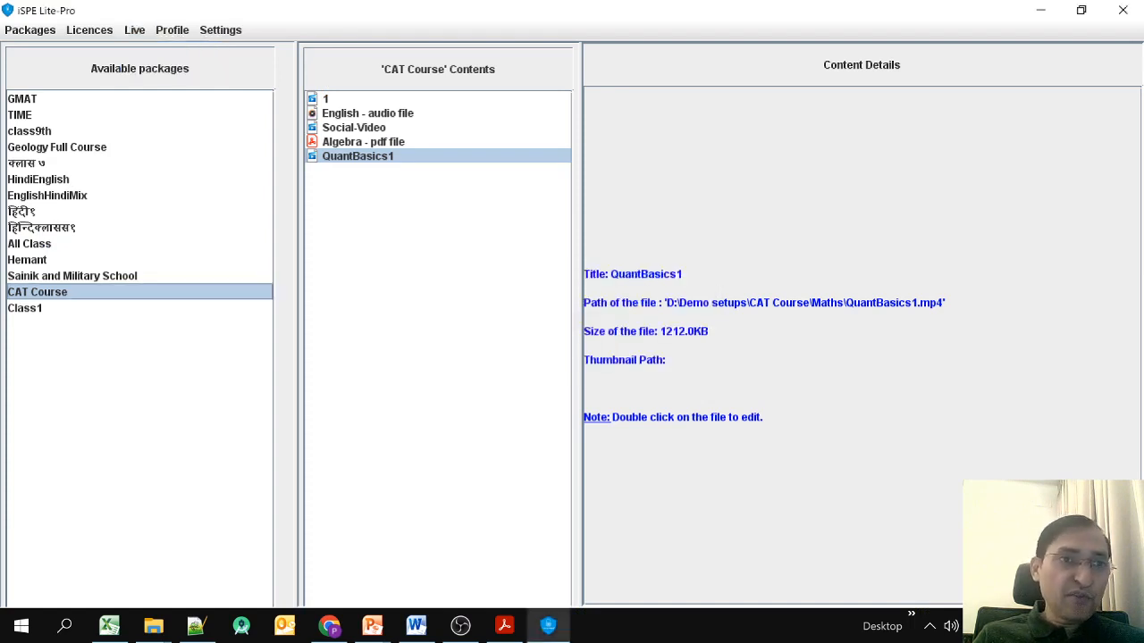
Select GMAT and browse its live sessions, including Smoke Test, Zoom 2, Youtube Live1 and Vimeo Live.
left_click(22, 100)
left_click(134, 30)
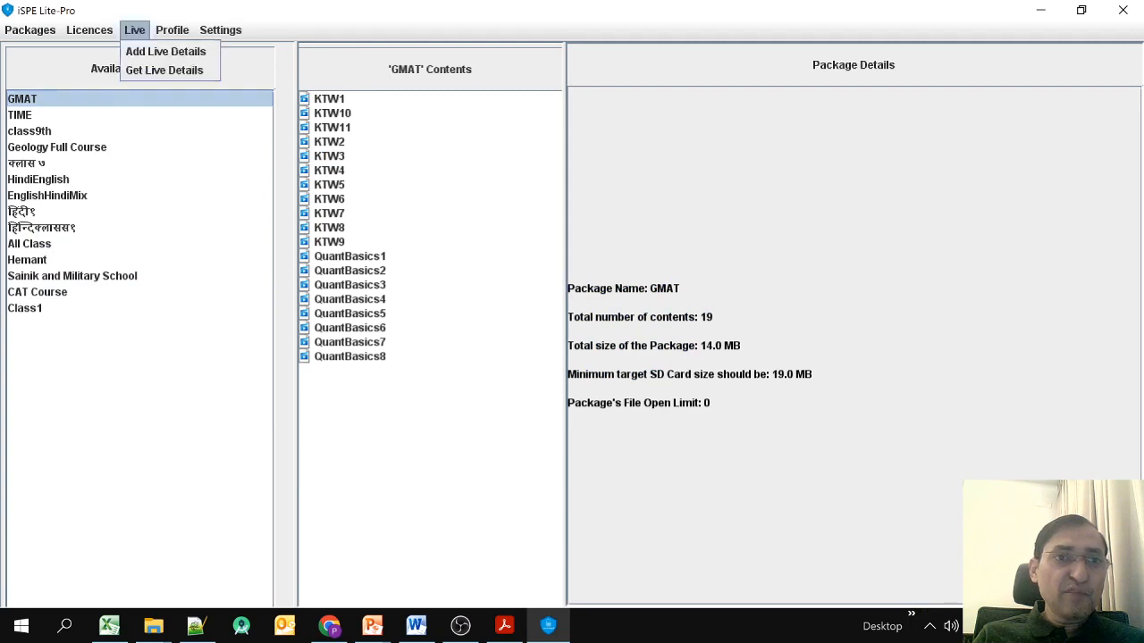
left_click(150, 68)
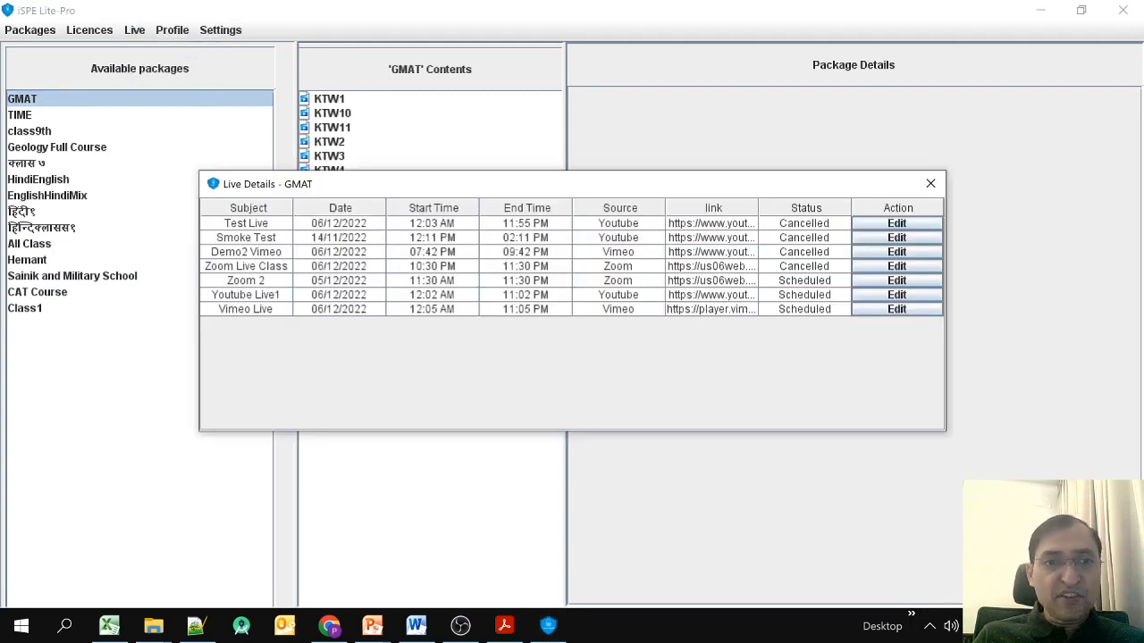
left_click(245, 294)
left_click(246, 309)
left_click(246, 281)
left_click(246, 252)
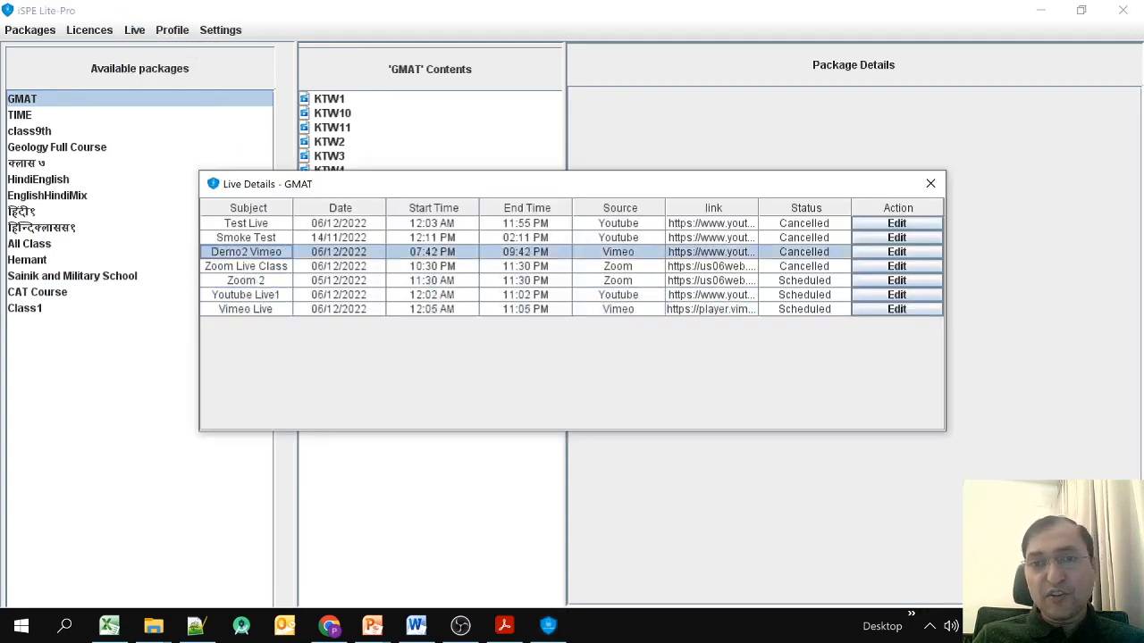
left_click(245, 237)
left_click(246, 281)
left_click(246, 294)
left_click(245, 309)
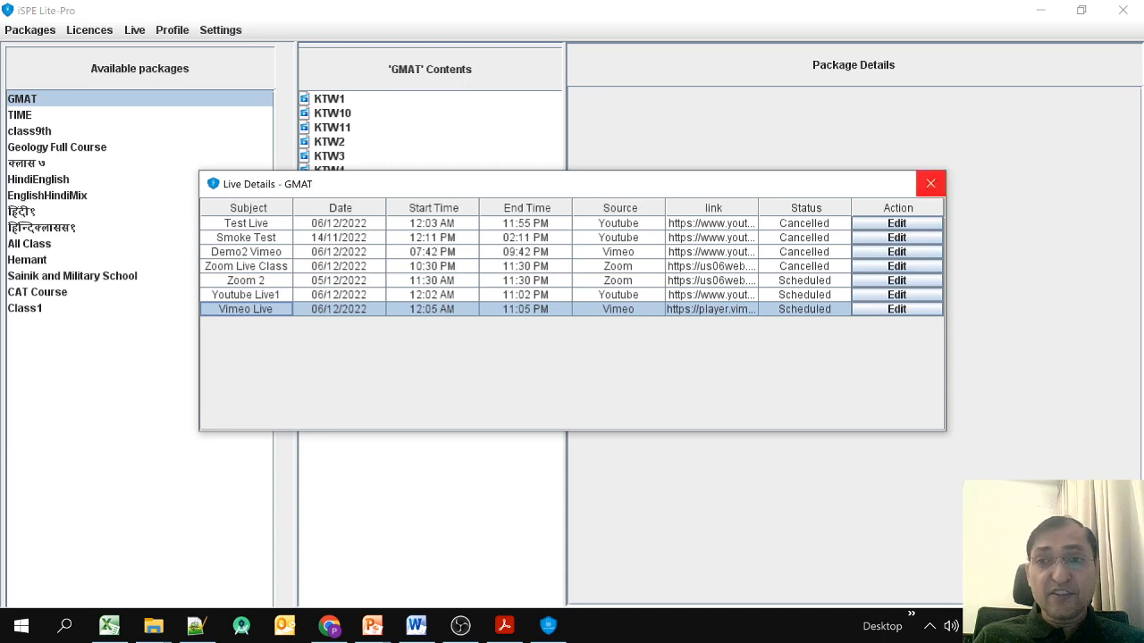
Close and reopen the GMAT live sessions list, then select Test Live and Zoom 2.
left_click(930, 183)
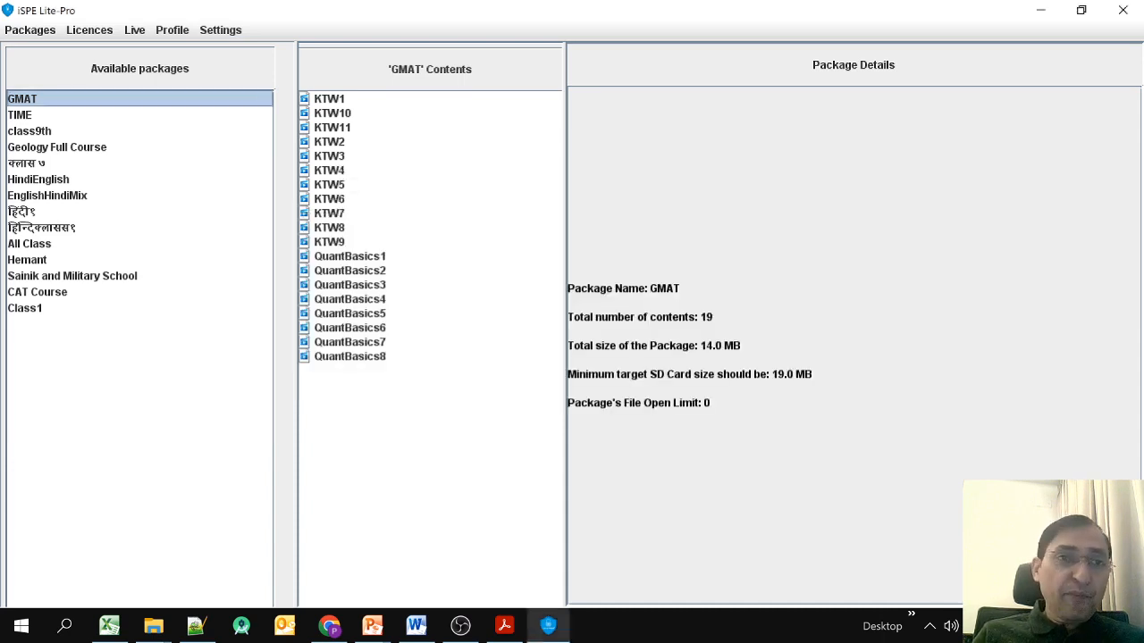
left_click(135, 29)
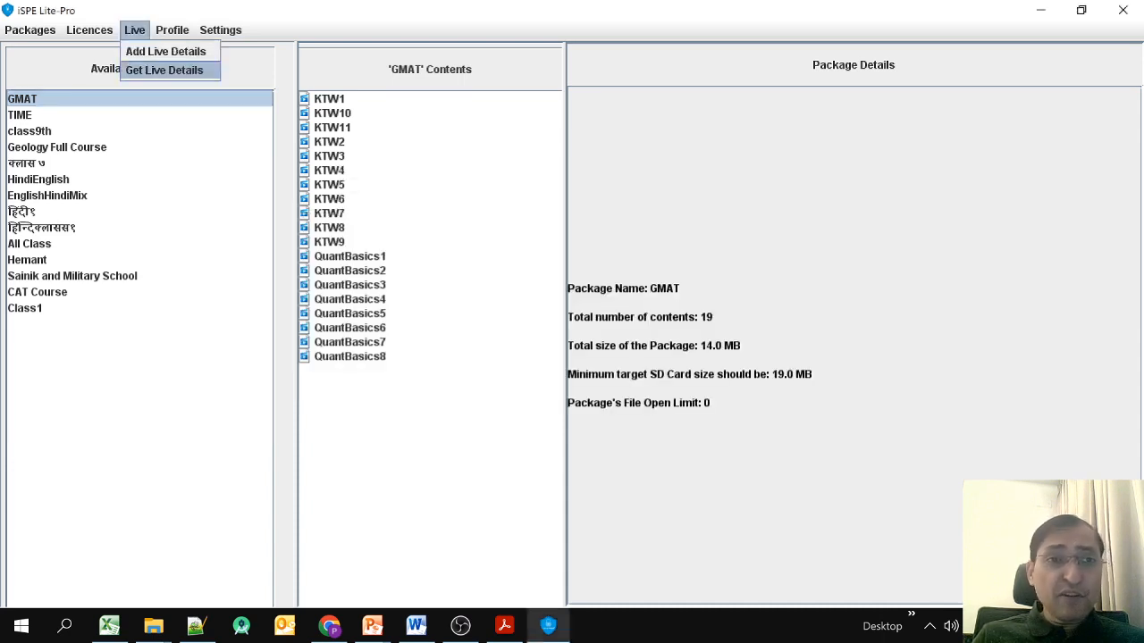
left_click(167, 69)
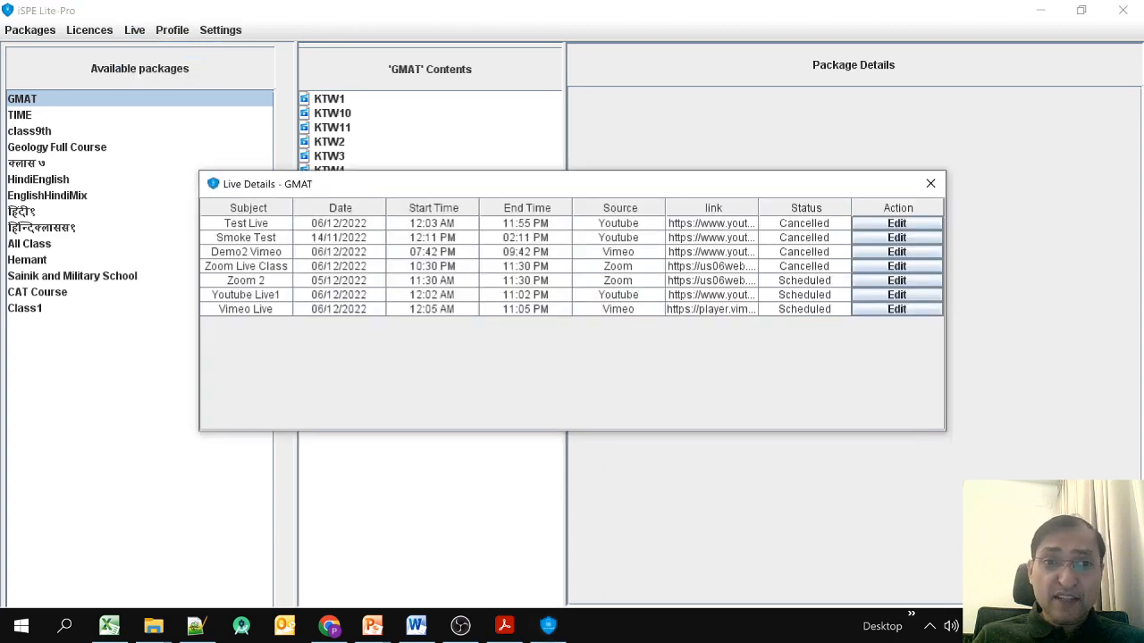
left_click(339, 223)
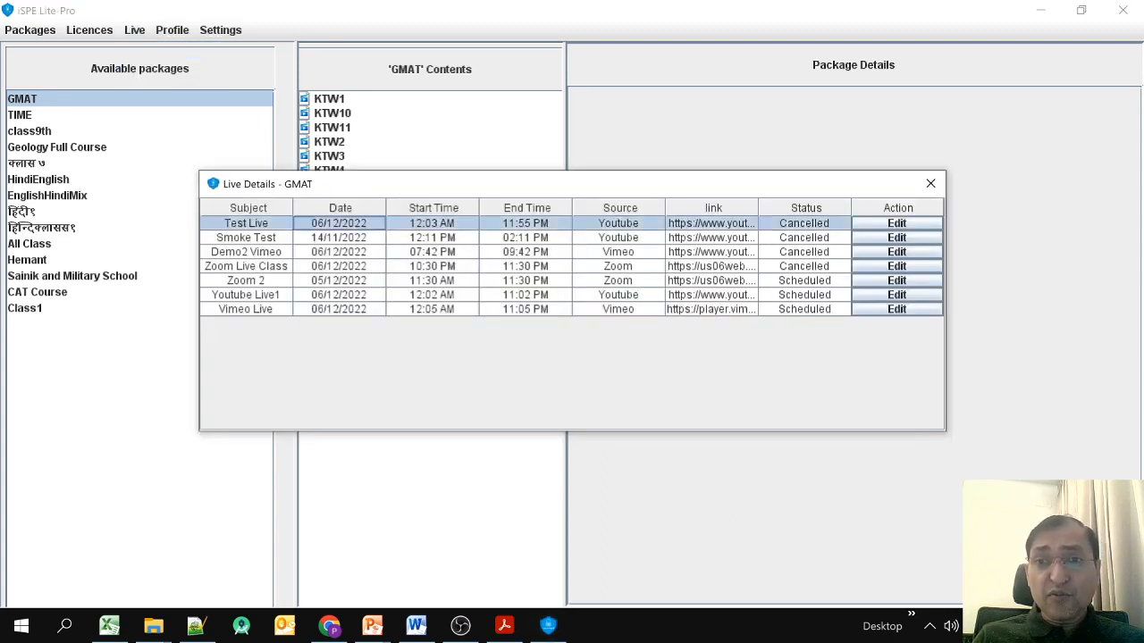
left_click(804, 281)
Open Zoom 2 for editing, review its status and URL, and switch the source to Youtube.
left_click(896, 281)
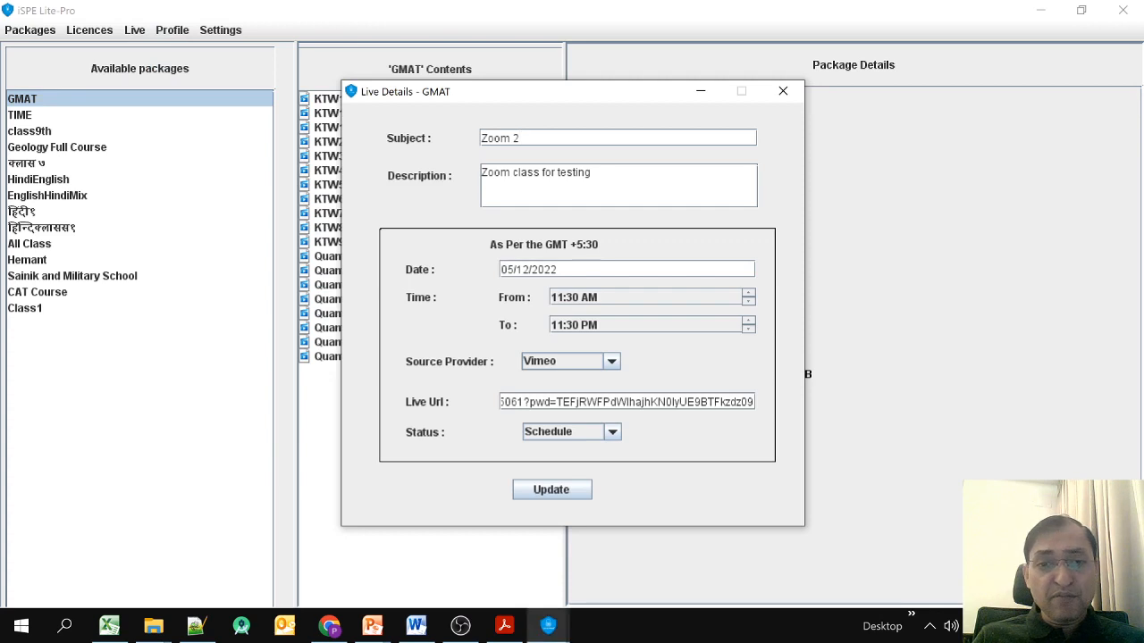
left_click(612, 432)
left_click(612, 432)
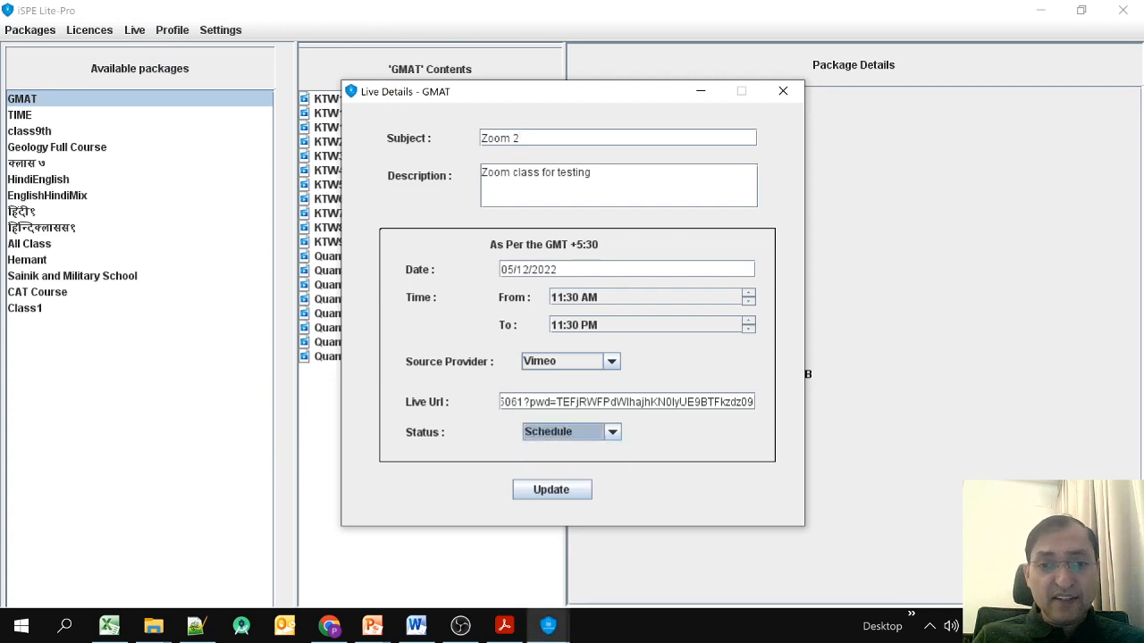
mouse_move(752, 402)
left_mouse_down()
mouse_move(501, 402)
mouse_move(756, 402)
left_mouse_up()
left_click(552, 403)
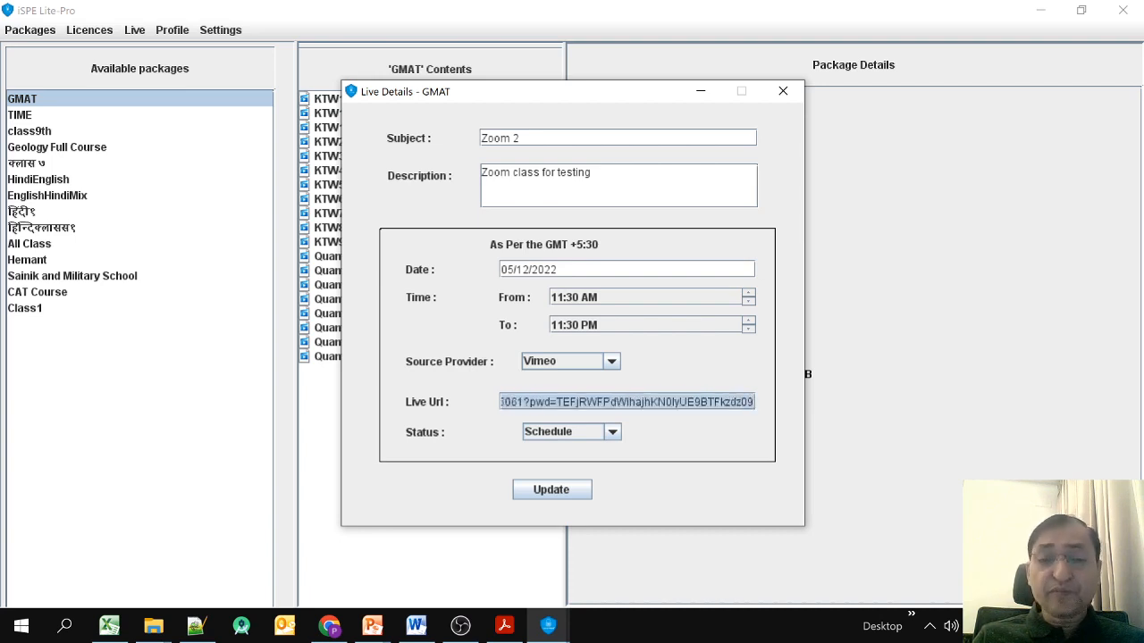
left_click(611, 362)
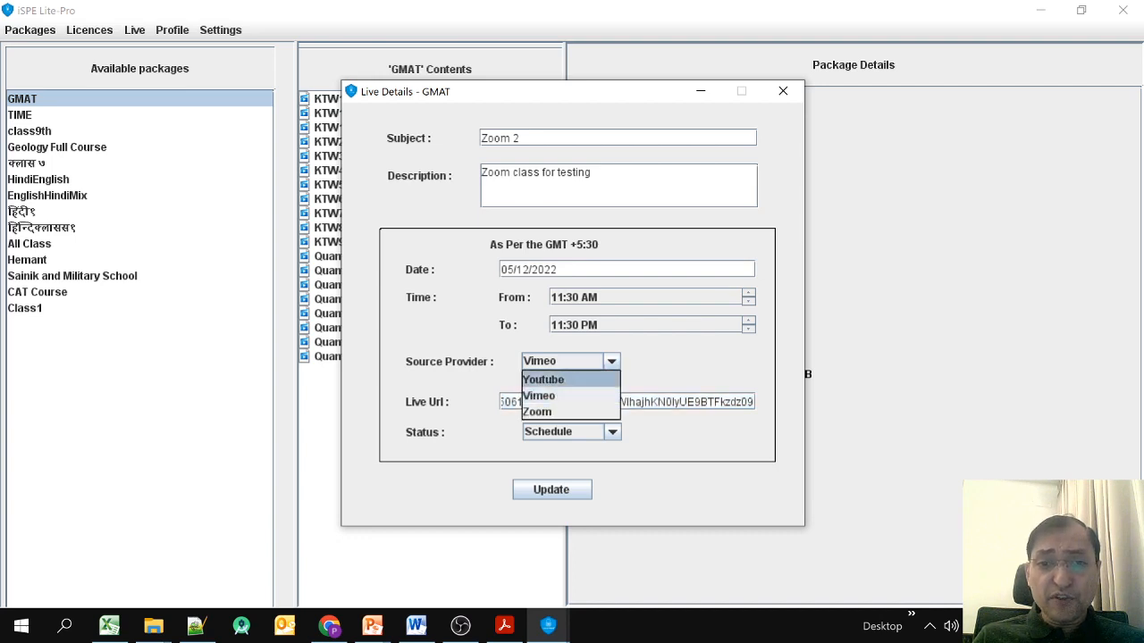
left_click(569, 379)
triple_click(541, 402)
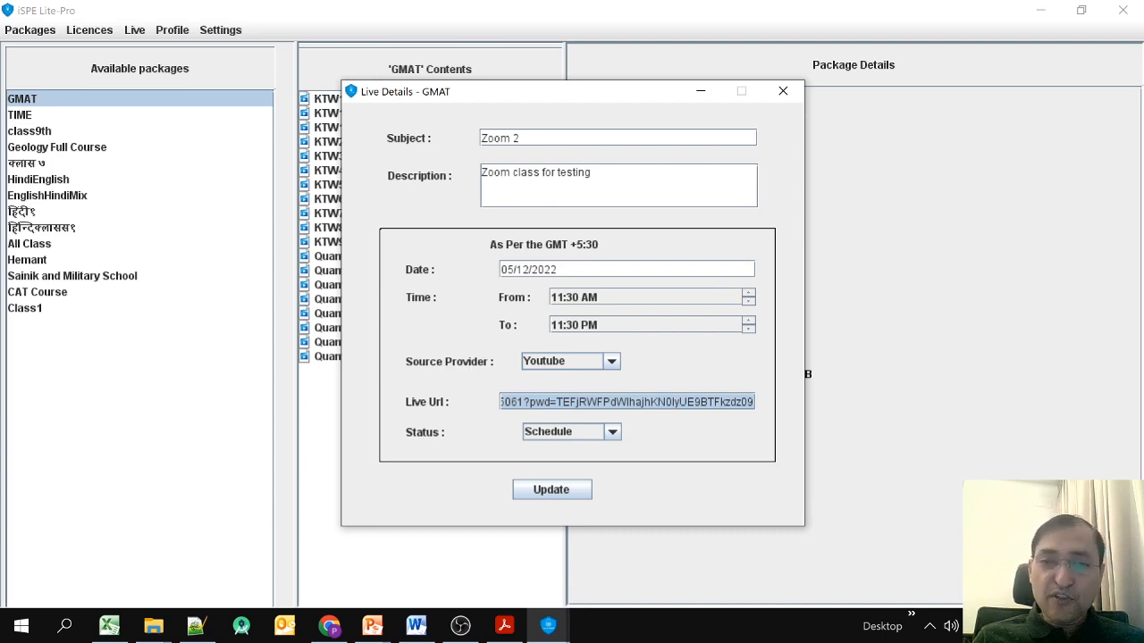
Set the source provider back to Vimeo, end the slide show, and return to iSPE.
left_click(612, 362)
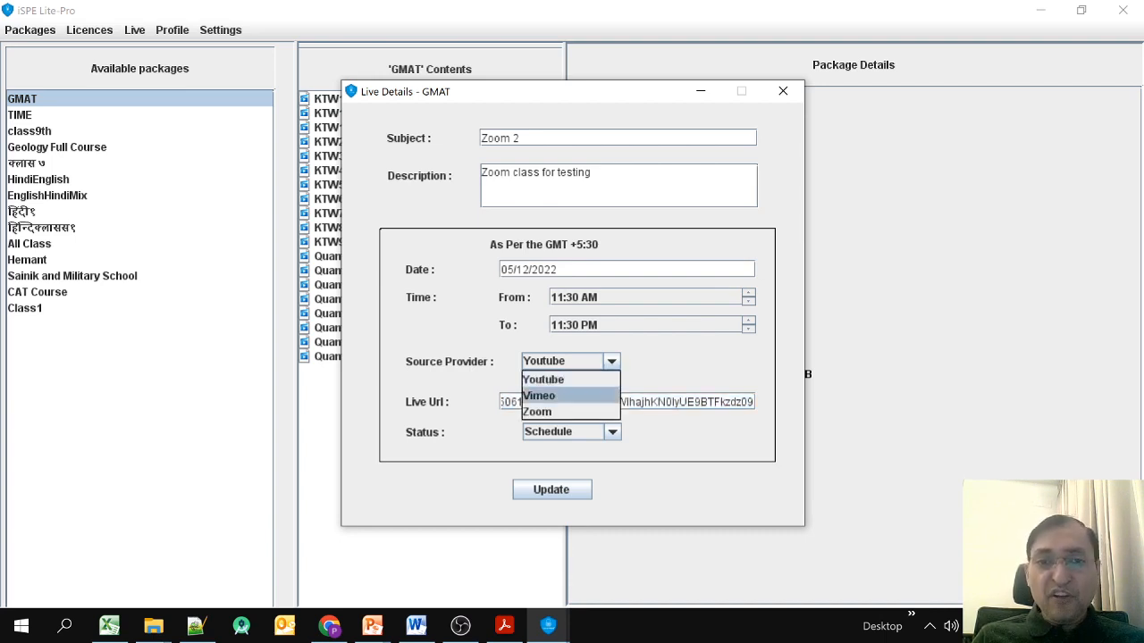
left_click(572, 396)
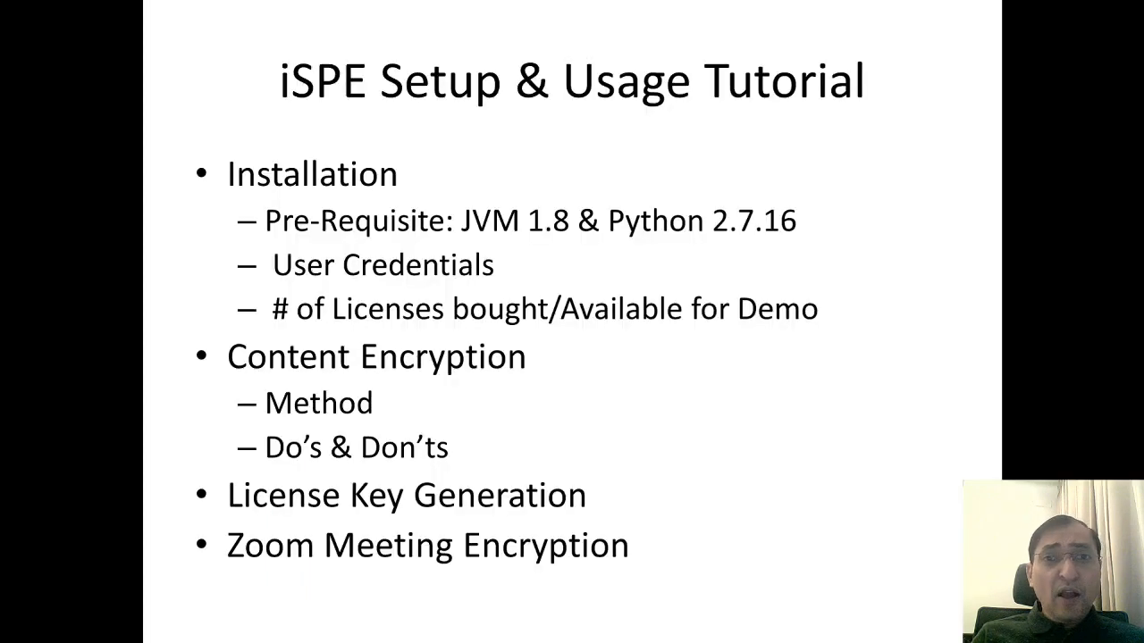
key("Right")
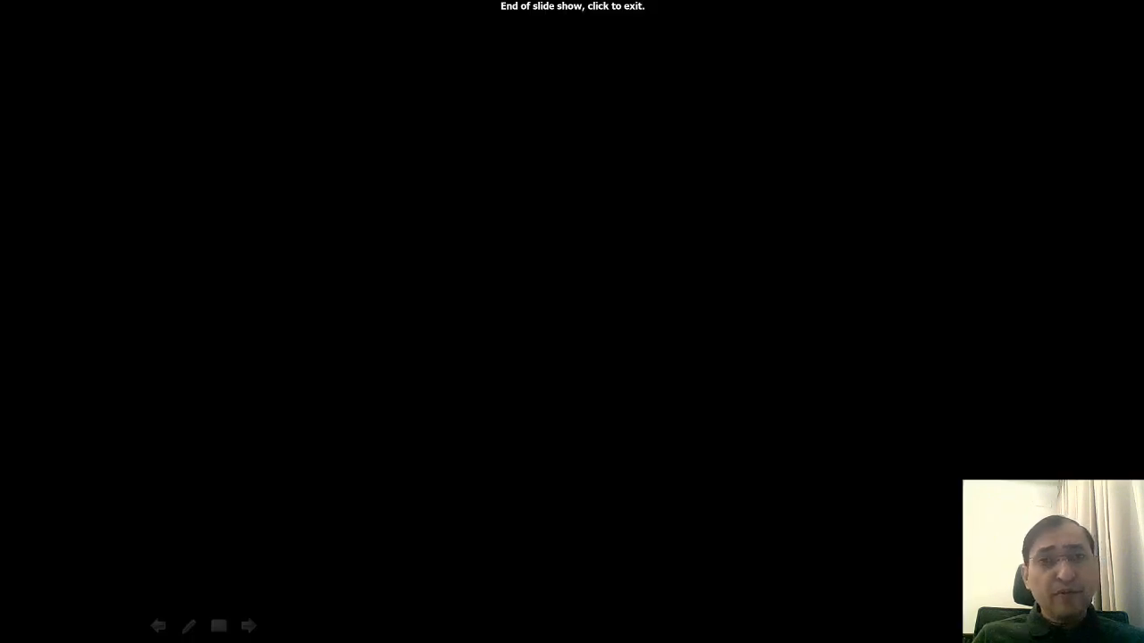
key("Right")
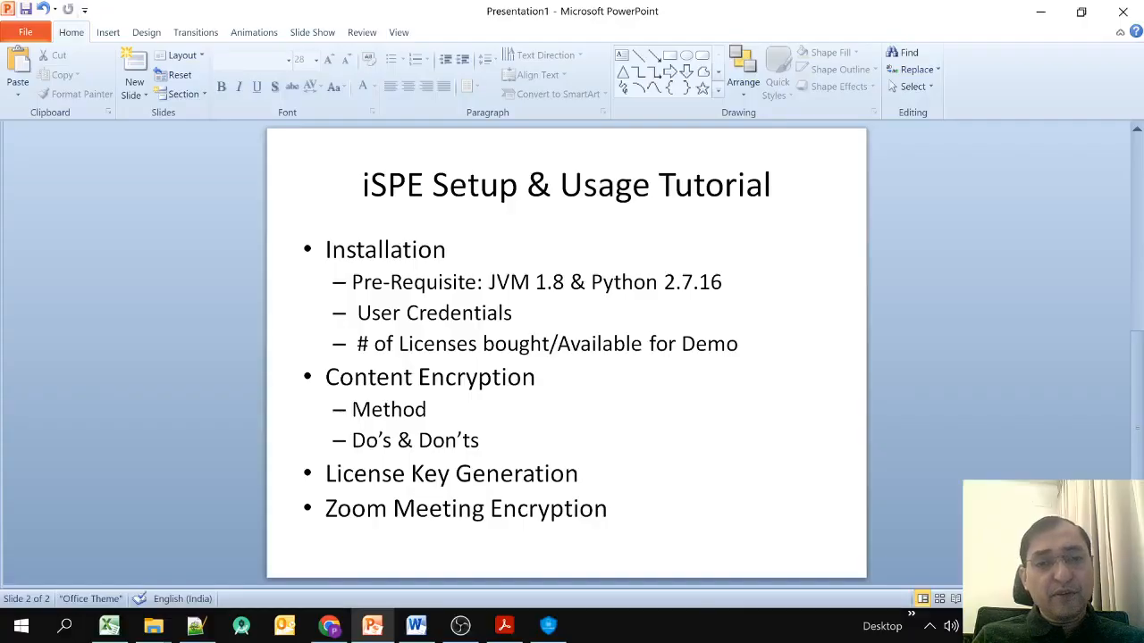
key("alt+Tab")
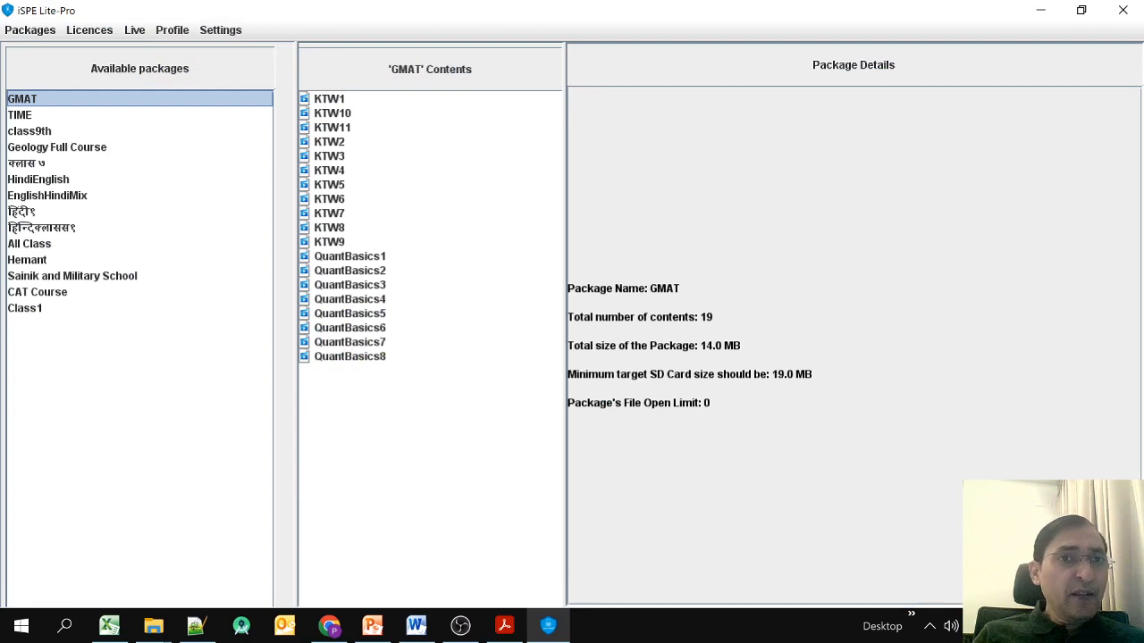
left_click(221, 30)
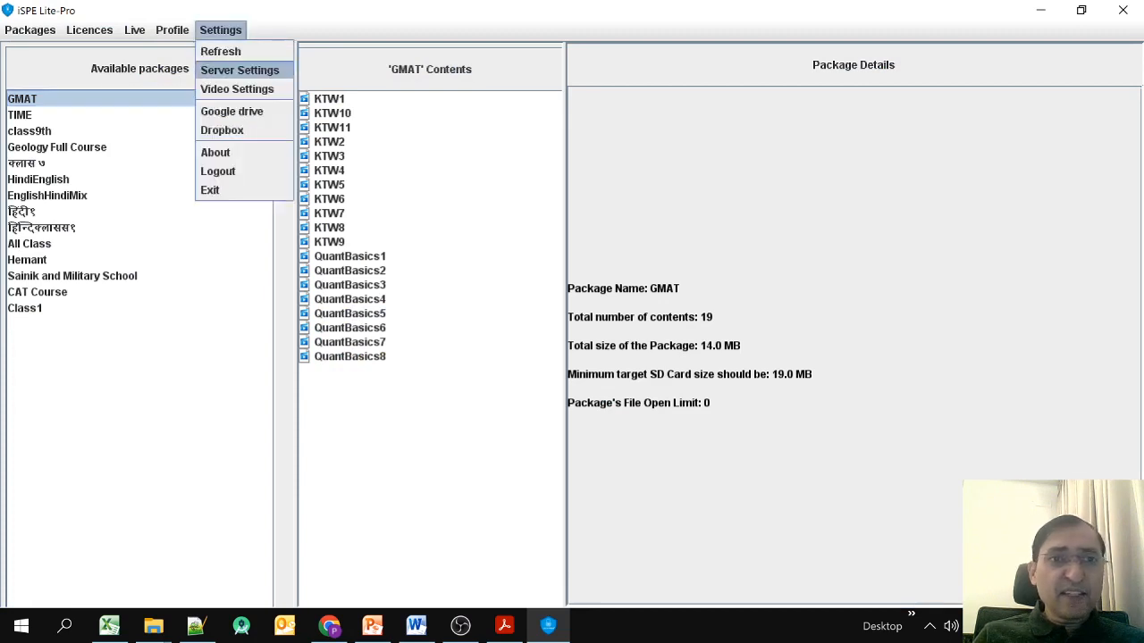
key("Return")
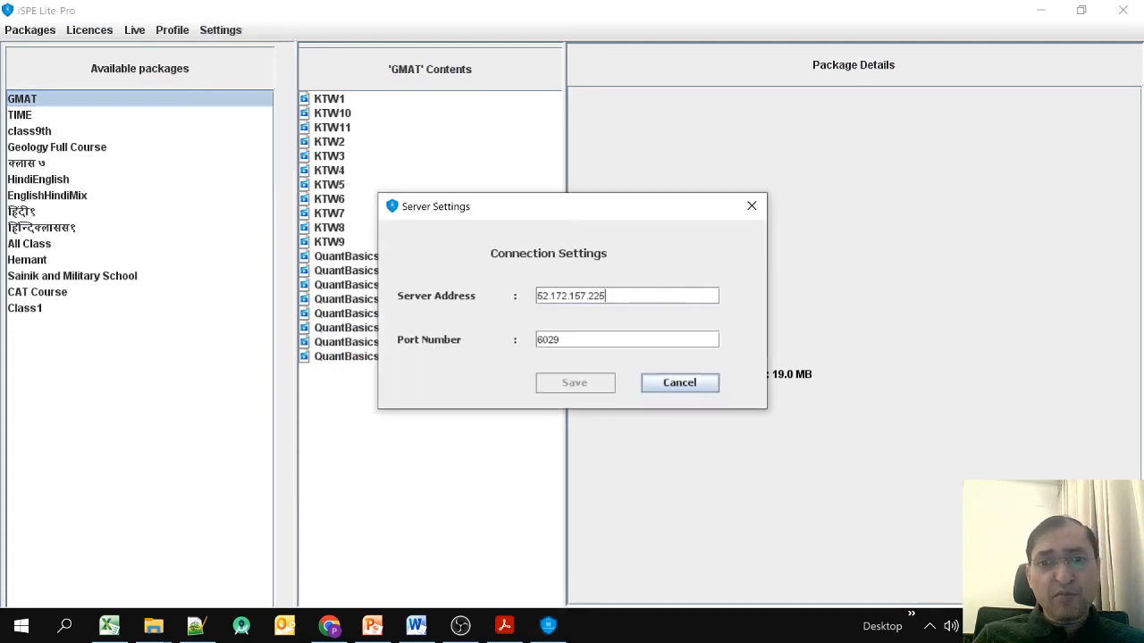
left_click(679, 384)
left_click(221, 30)
key("Up")
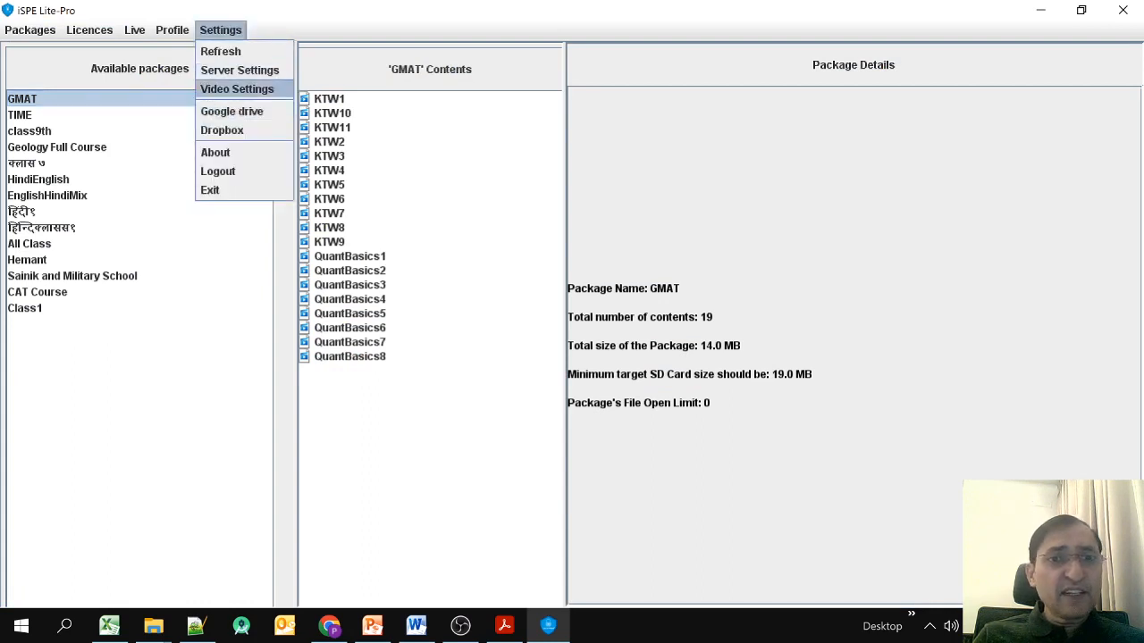
key("Return")
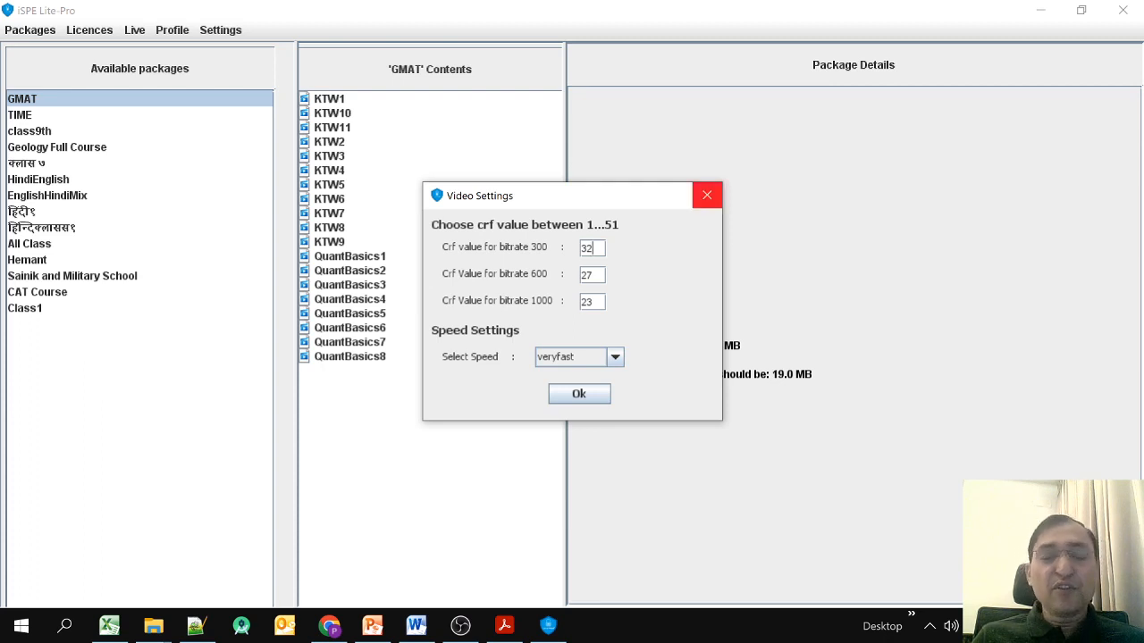
Close the video encoding settings and look through the Profile and Settings menus.
left_click(707, 195)
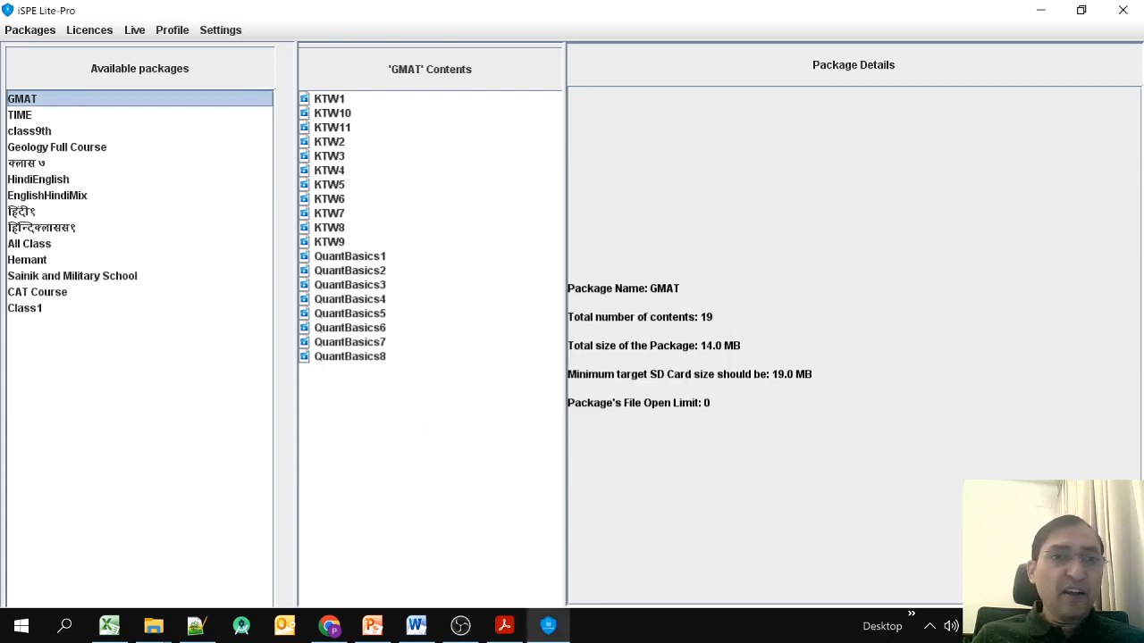
left_click(172, 30)
mouse_move(221, 31)
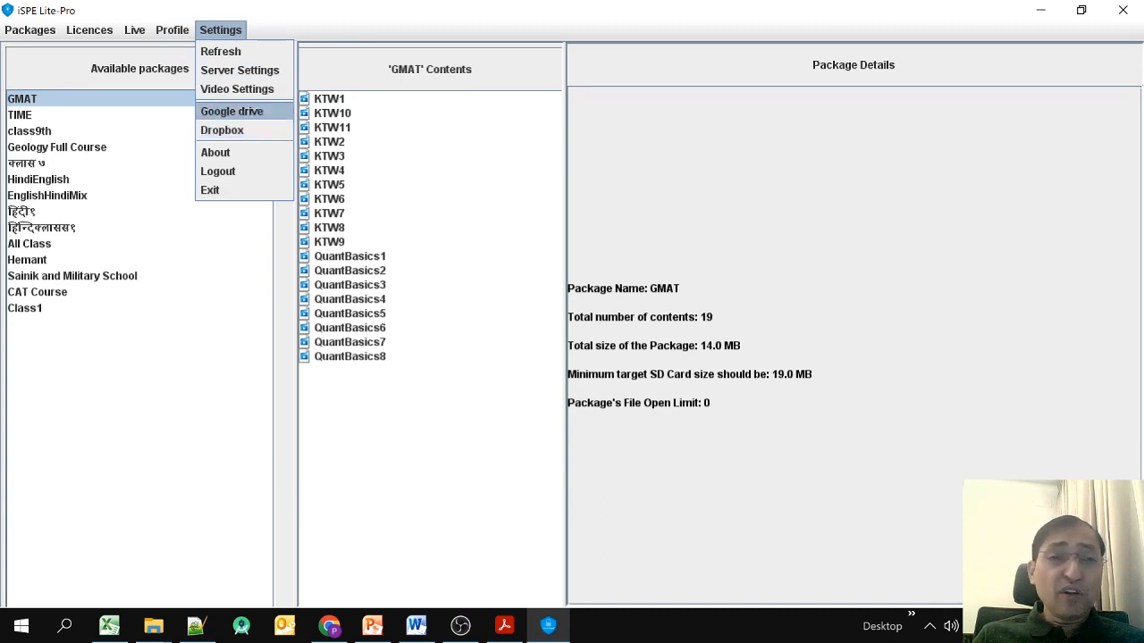
left_click(172, 30)
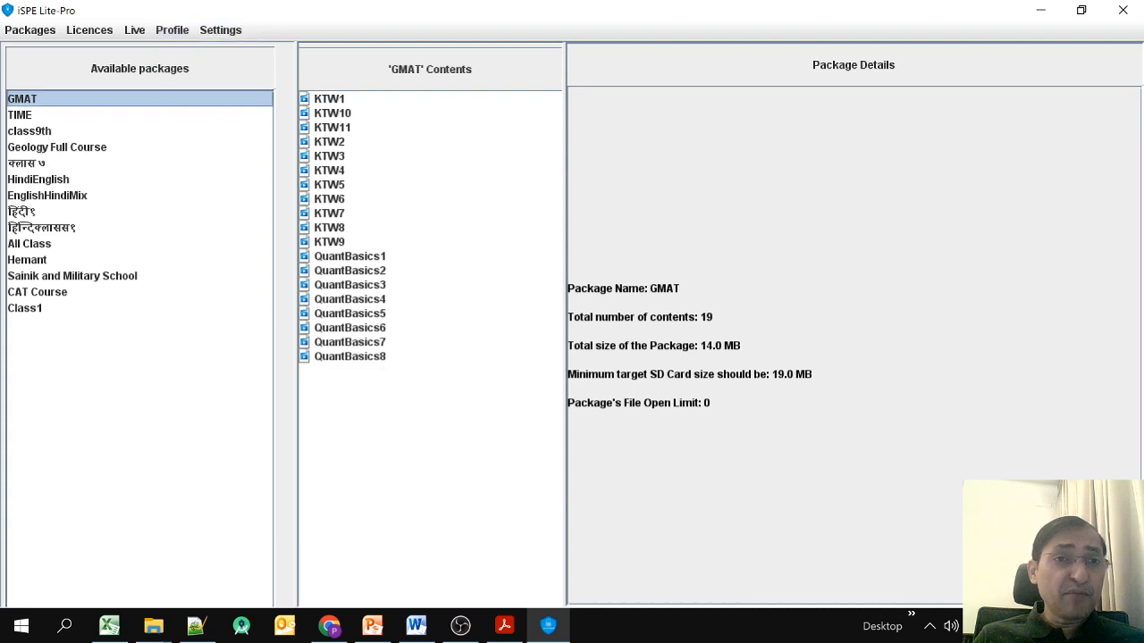
Look through the Licences menu, then select the CAT Course package and switch to File Explorer.
left_click(172, 30)
mouse_move(90, 30)
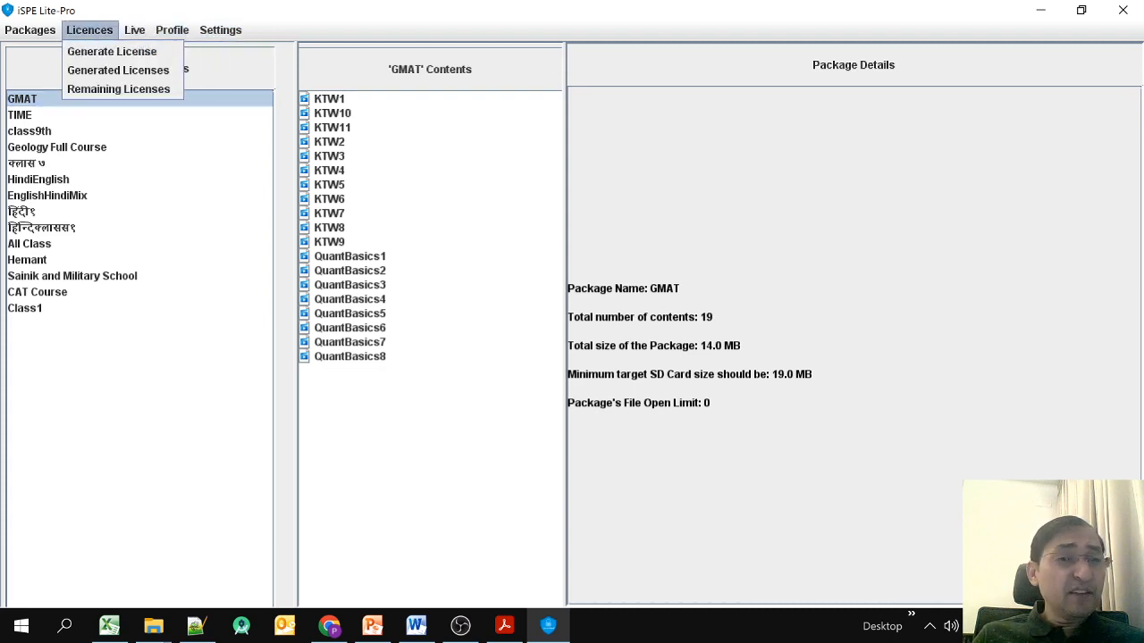
mouse_move(30, 30)
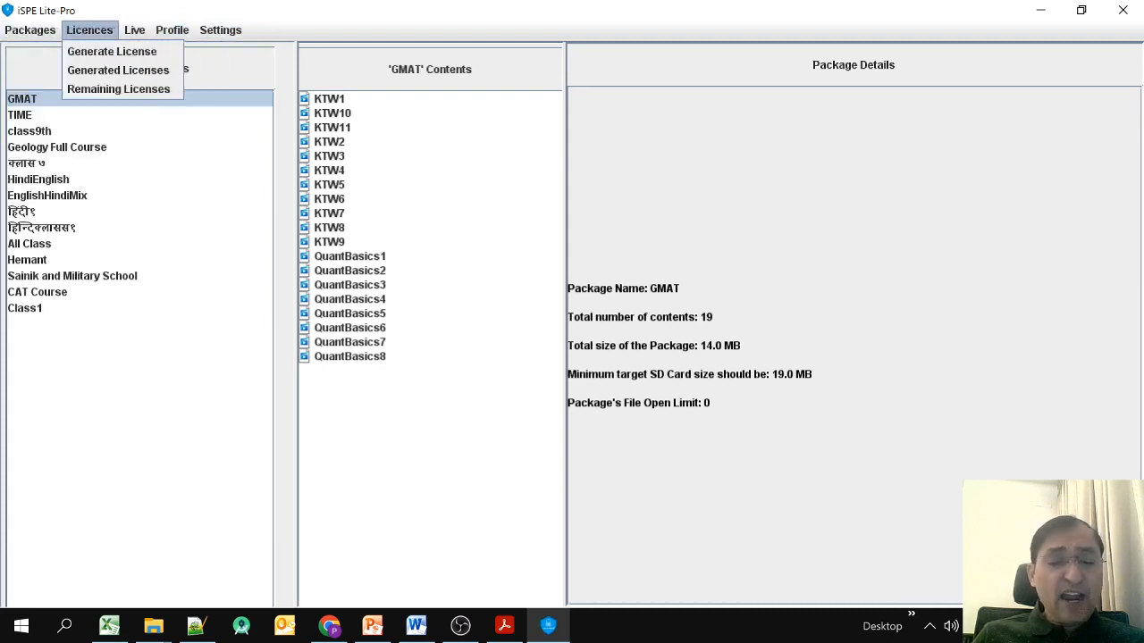
left_click(89, 30)
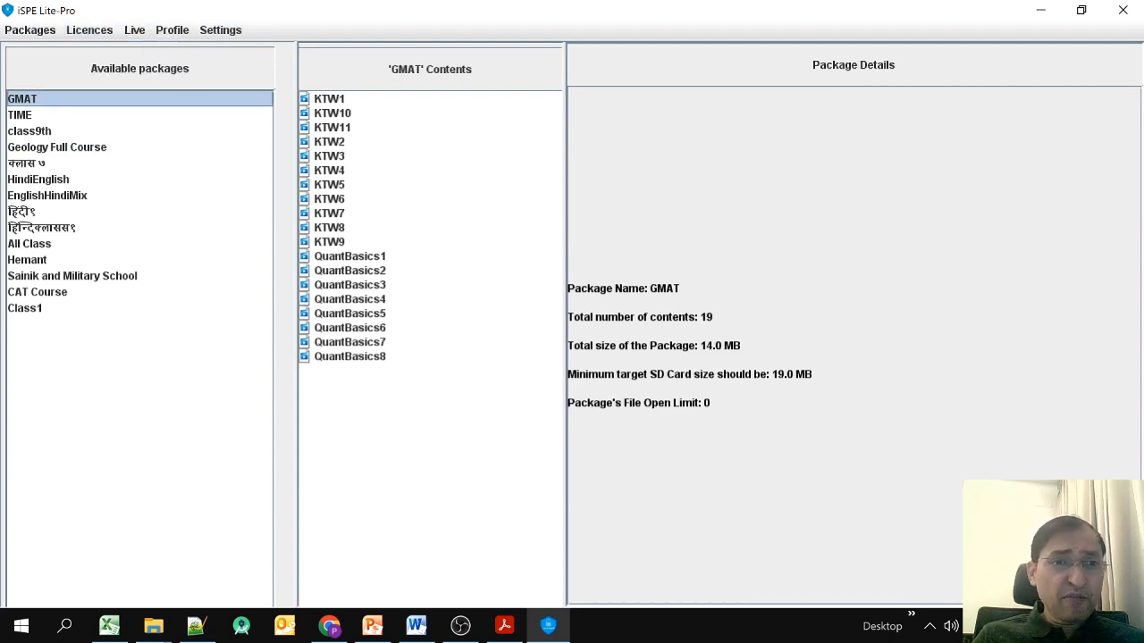
left_click(37, 292)
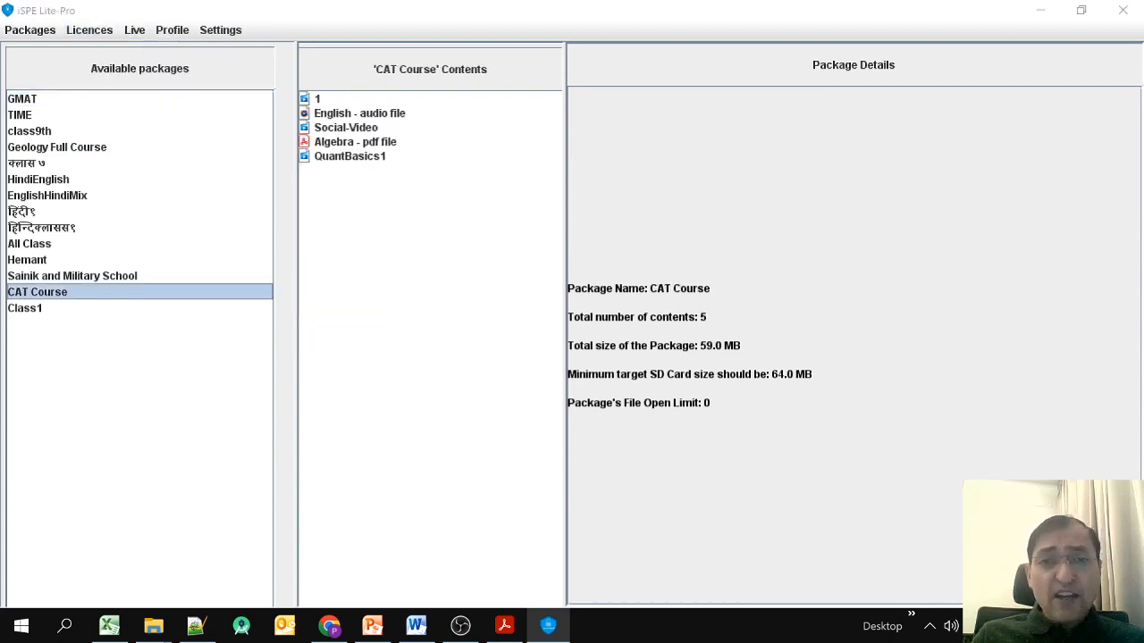
key("alt+Tab")
key("alt+Tab")
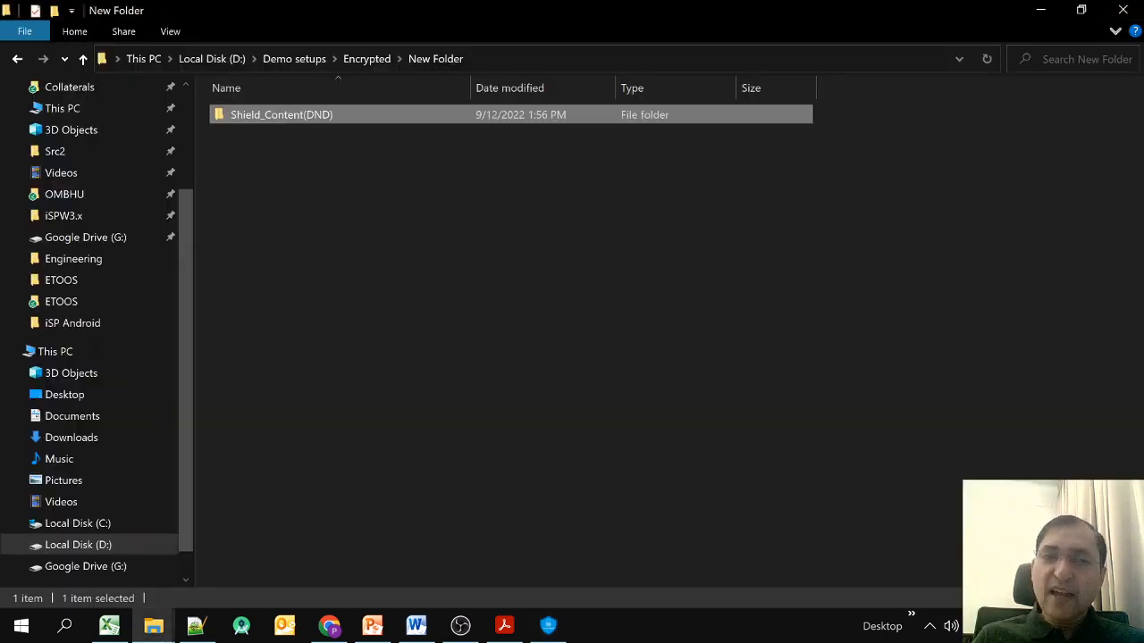
Inspect the CAT Course source folder (Maths, Science, Zoology) from Demo setups, then return to iSPE.
left_click(294, 58)
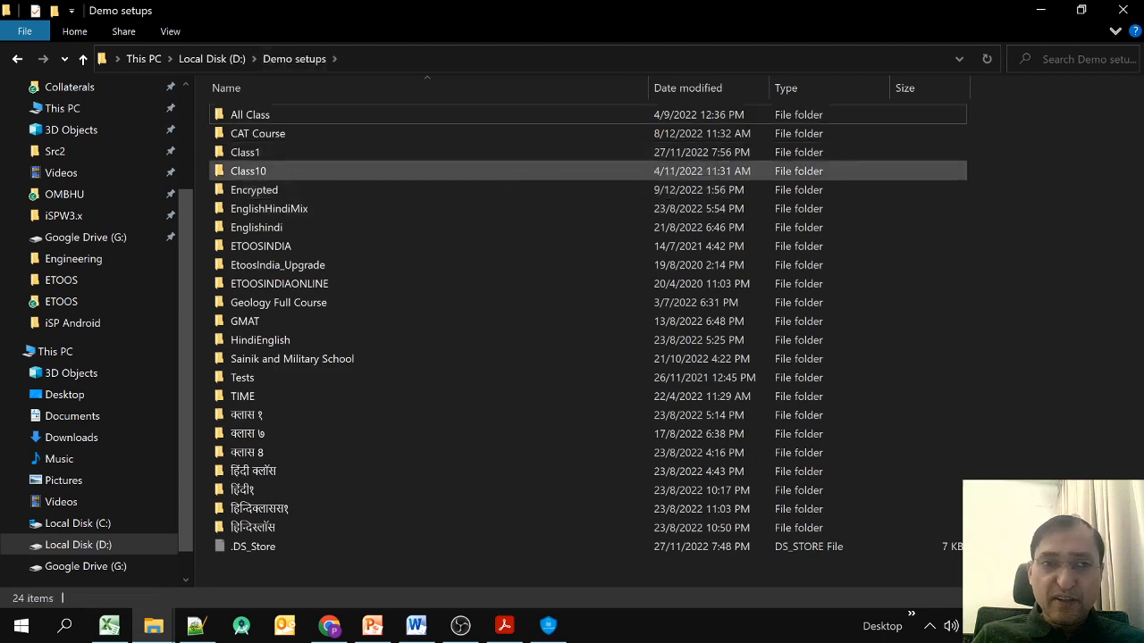
double_click(258, 133)
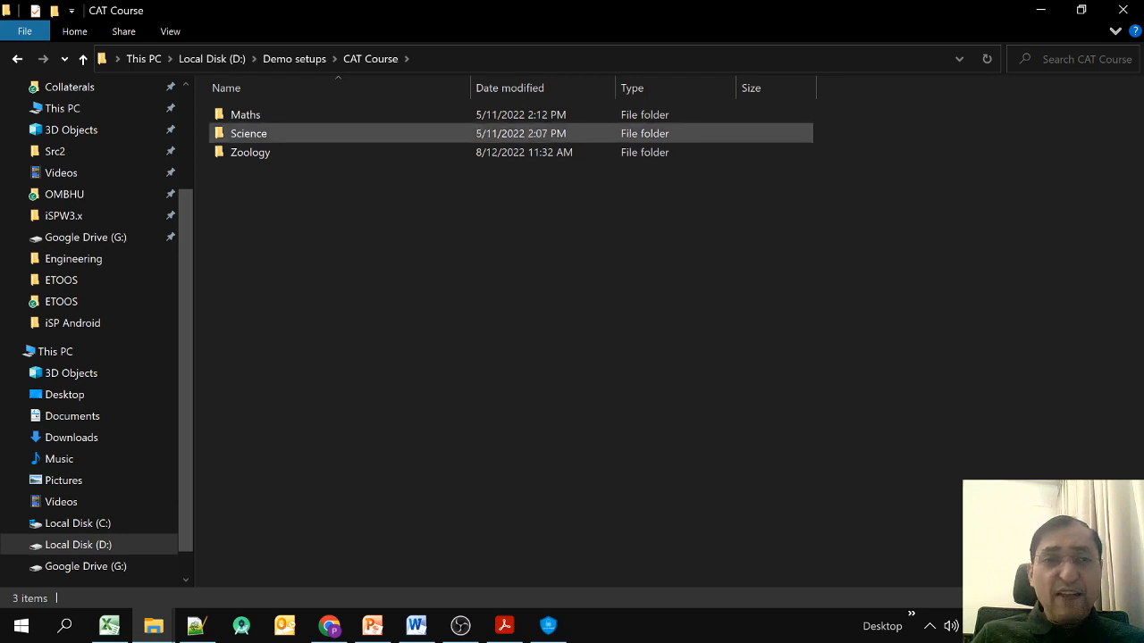
double_click(250, 152)
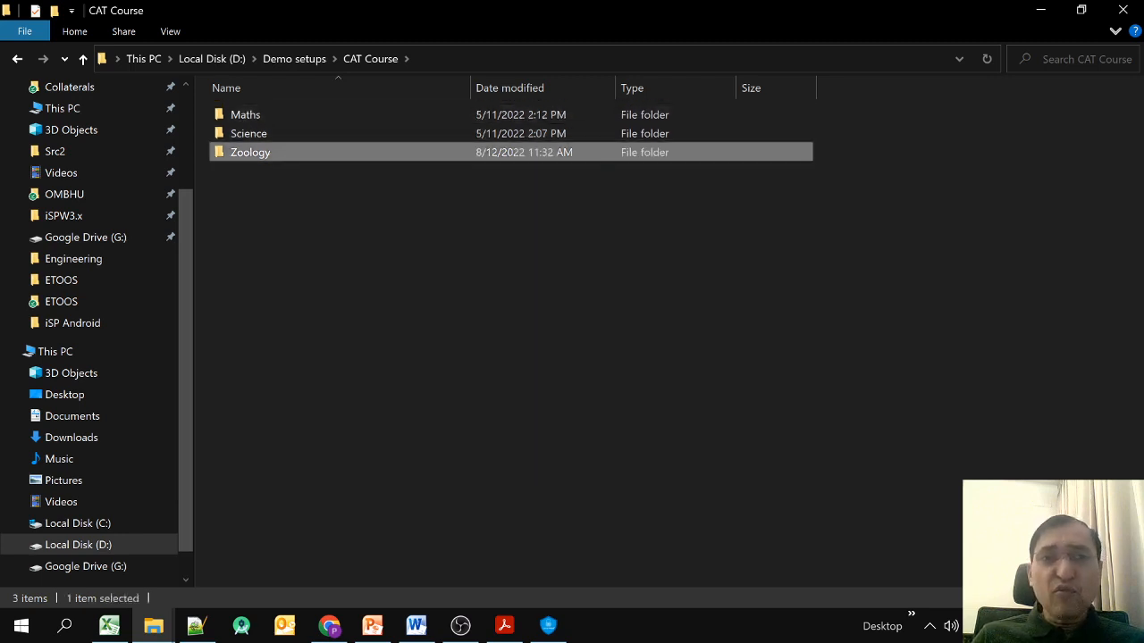
key("BackSpace")
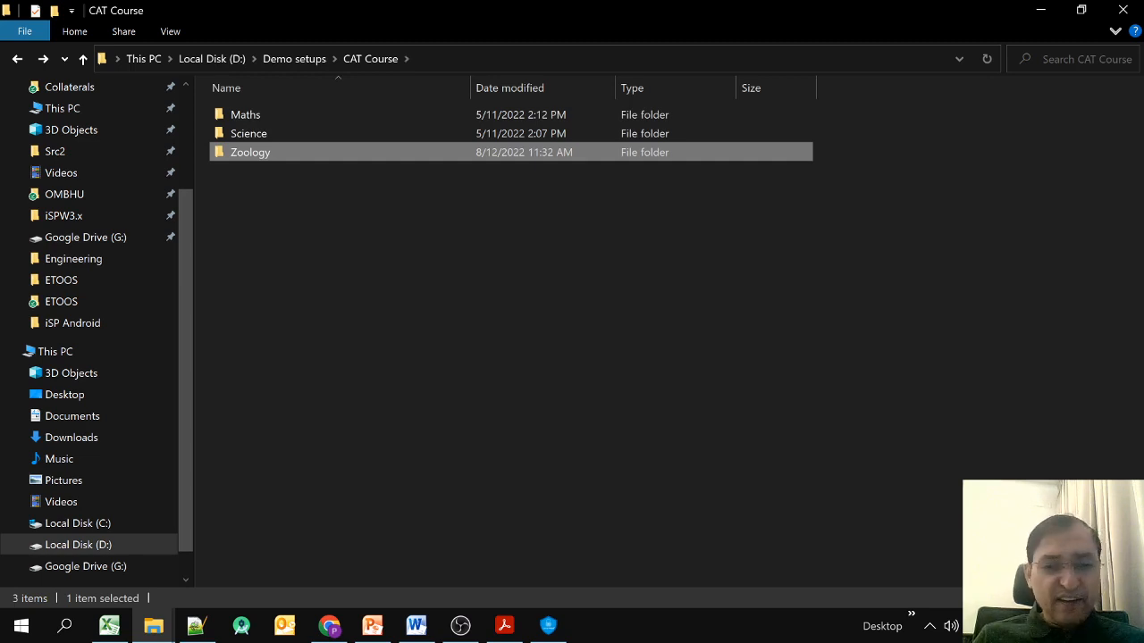
left_click(547, 626)
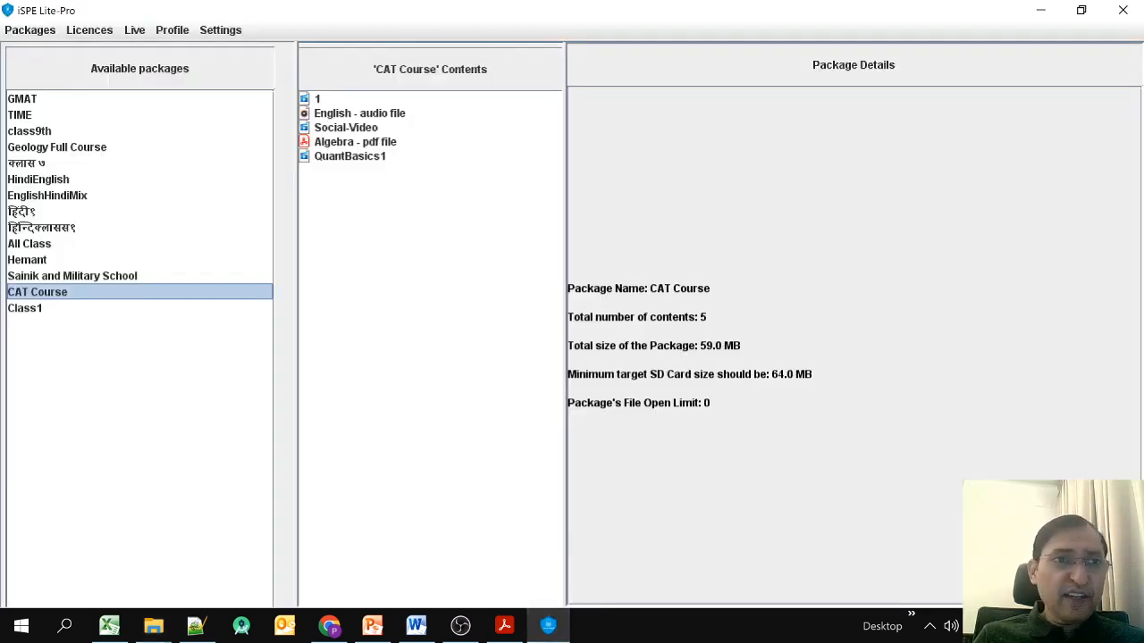
Reload the CAT Course package with Packages > Reload Package, confirm, and reselect it.
left_click(30, 30)
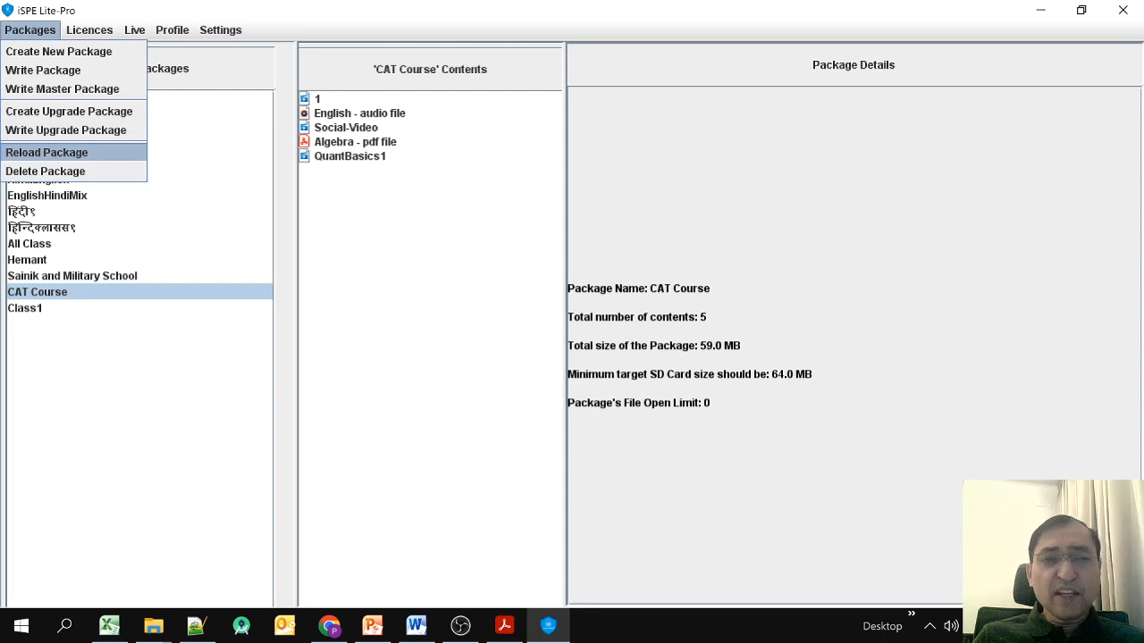
left_click(47, 152)
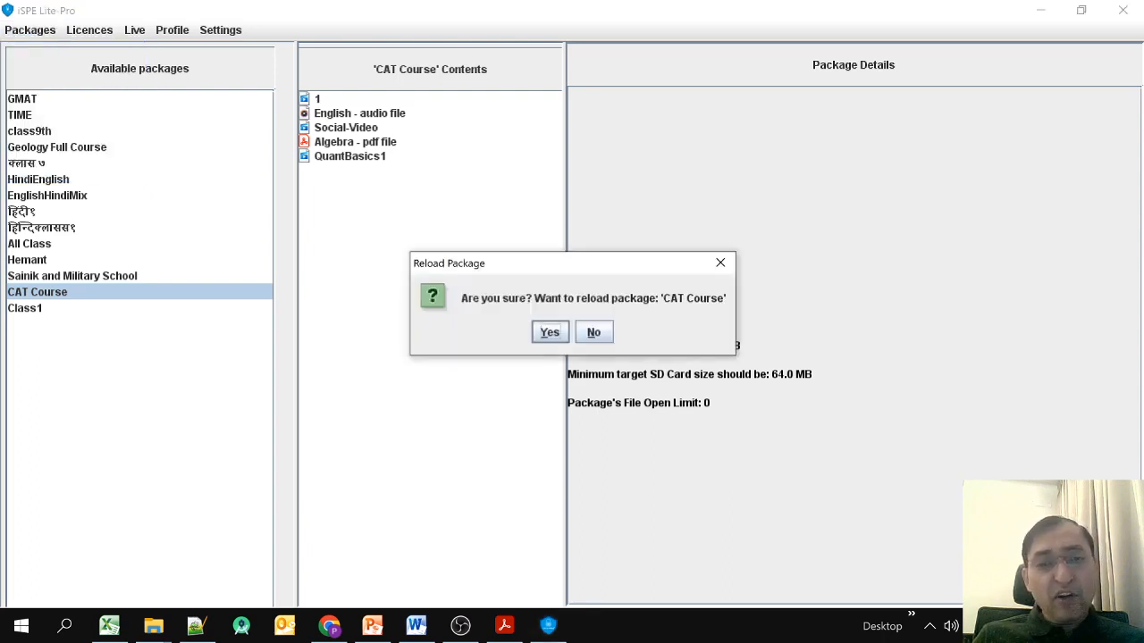
key("Return")
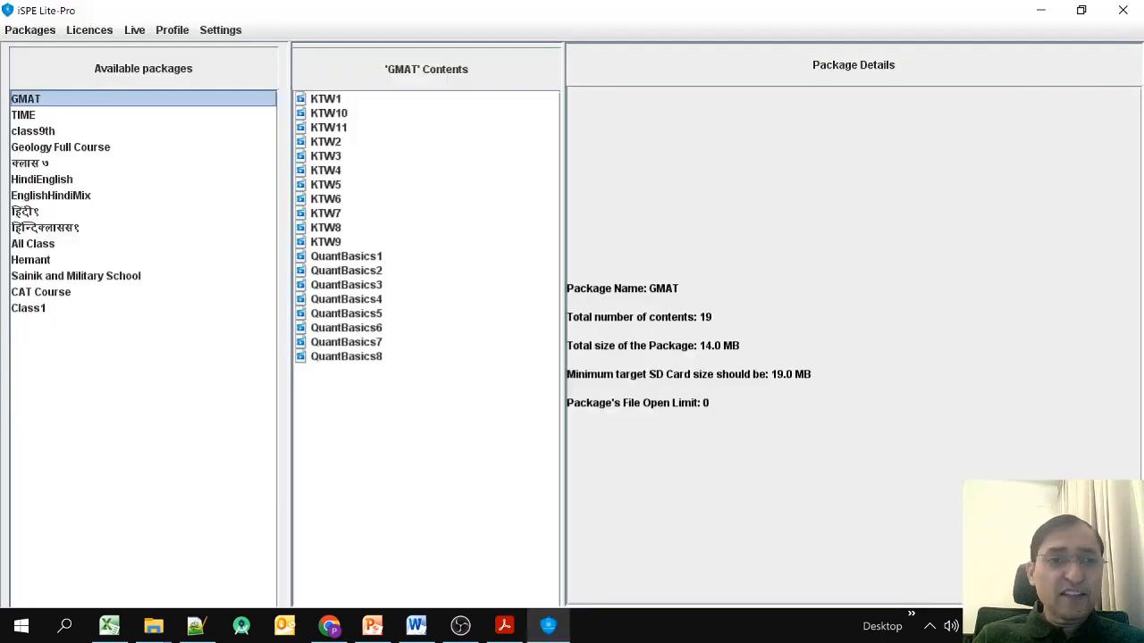
left_click(41, 293)
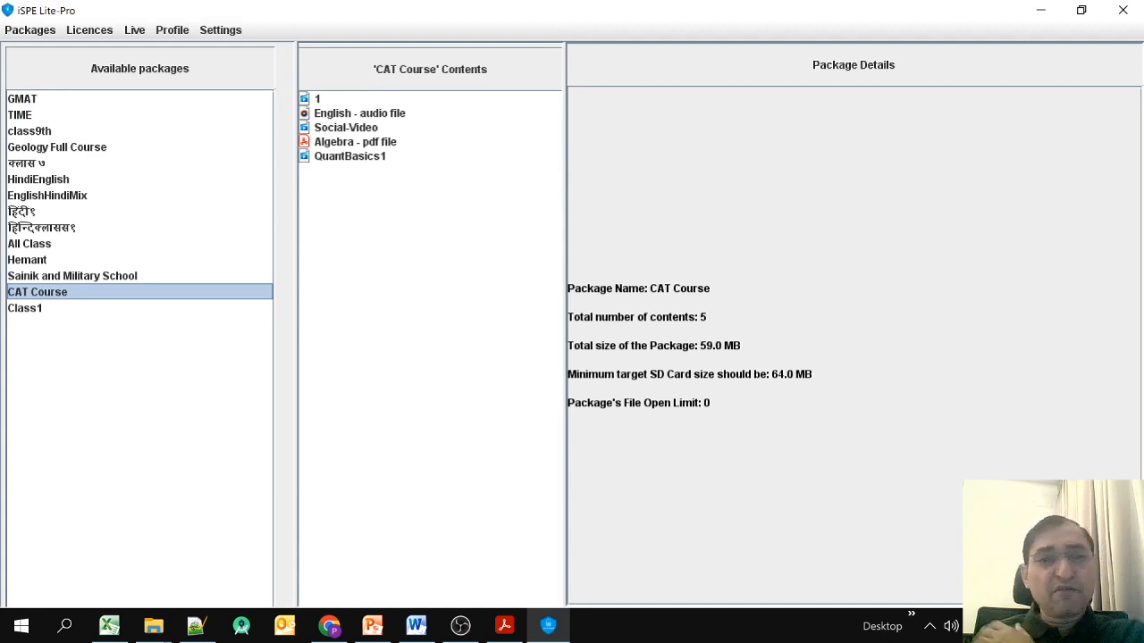
left_click(31, 31)
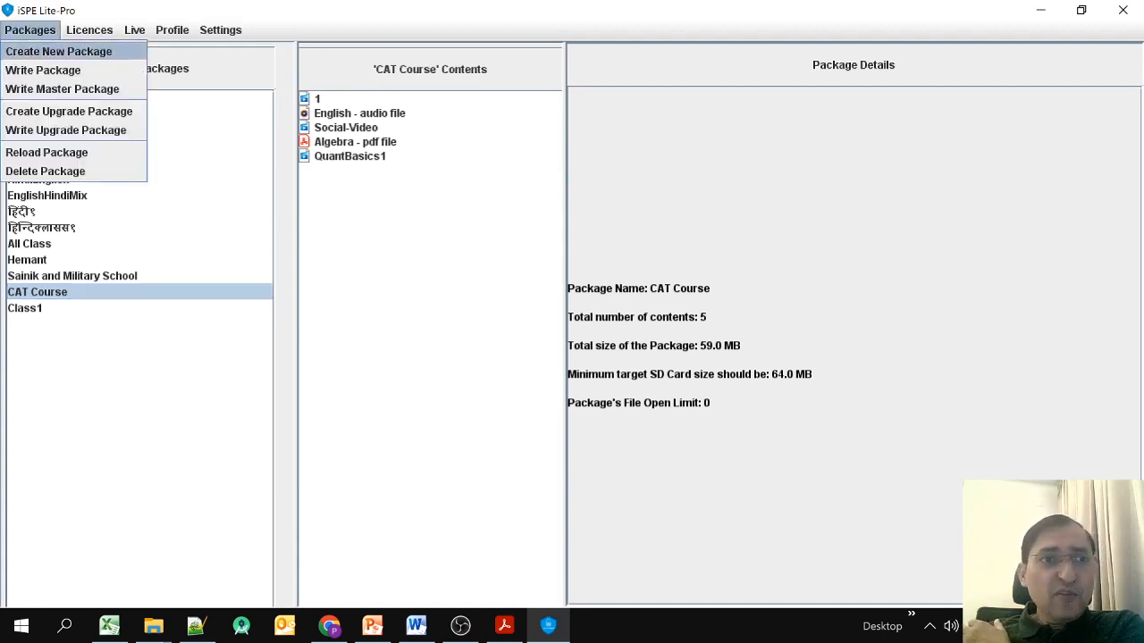
left_click(62, 89)
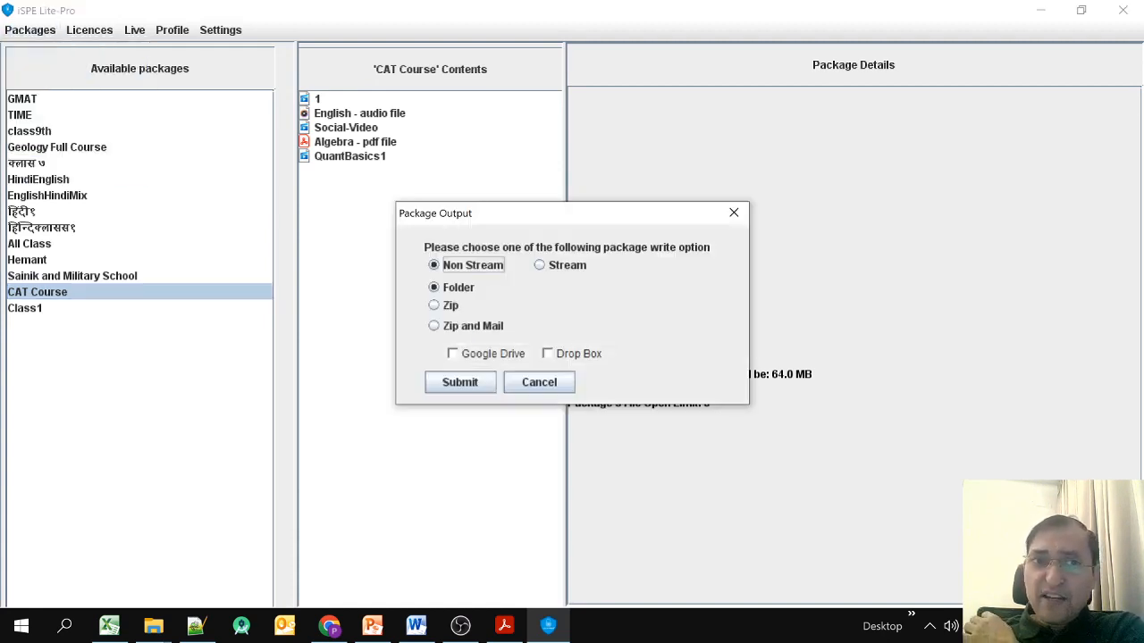
left_click(460, 382)
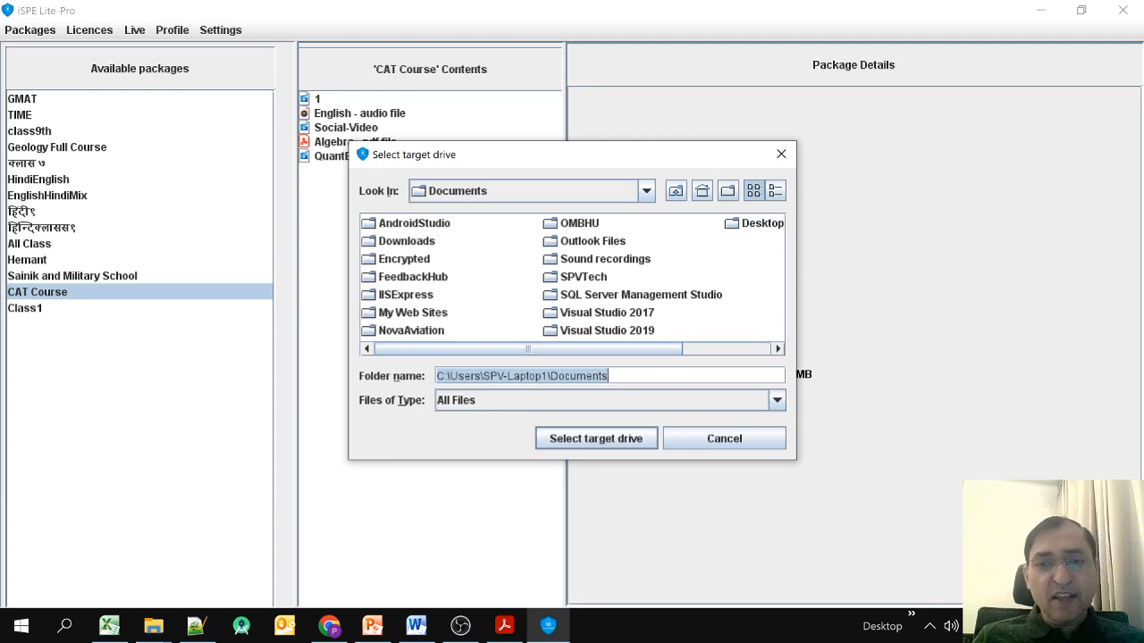
left_click(724, 438)
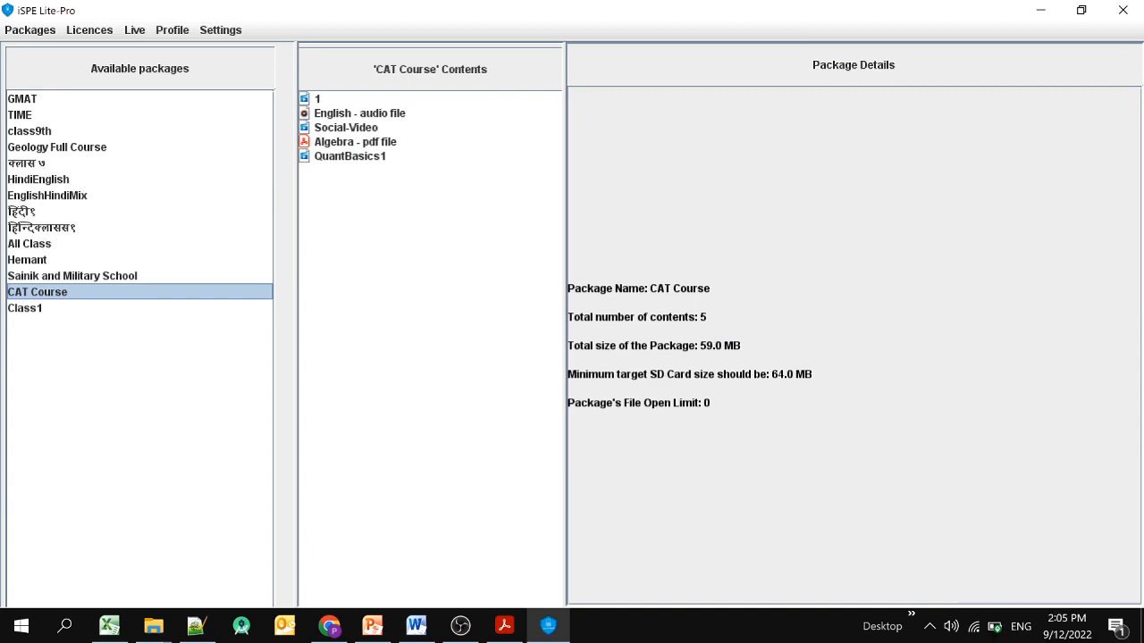
mouse_move(152, 626)
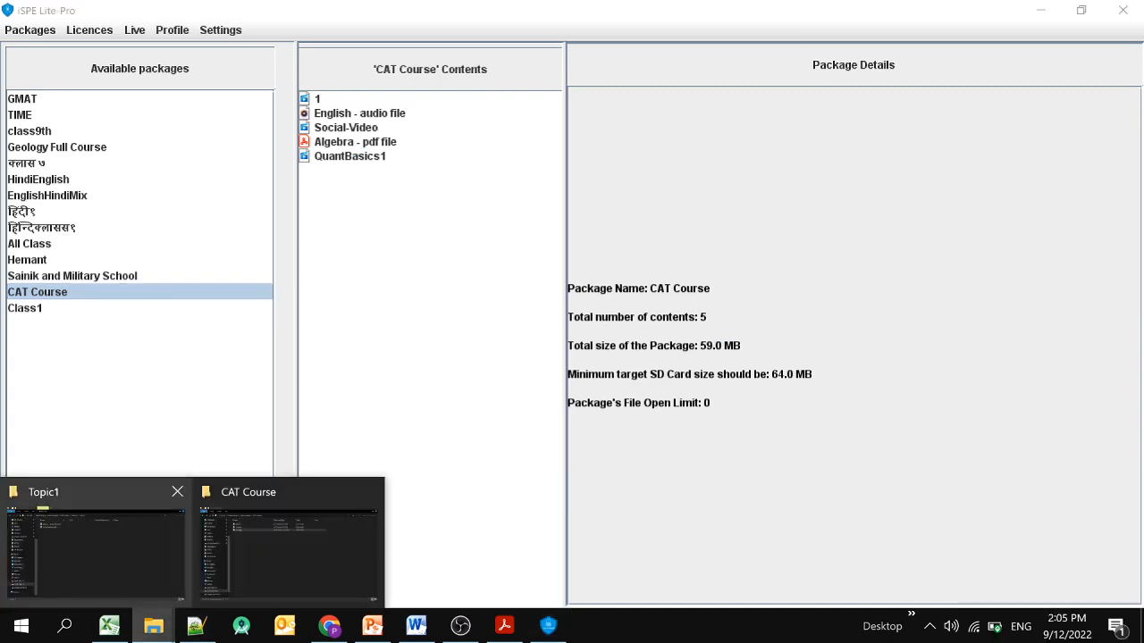
Browse the encrypted GMAT output's Shield_Content(DND) > GMAT folder (KTW, QuantBasics), then return to iSPE.
left_click(292, 547)
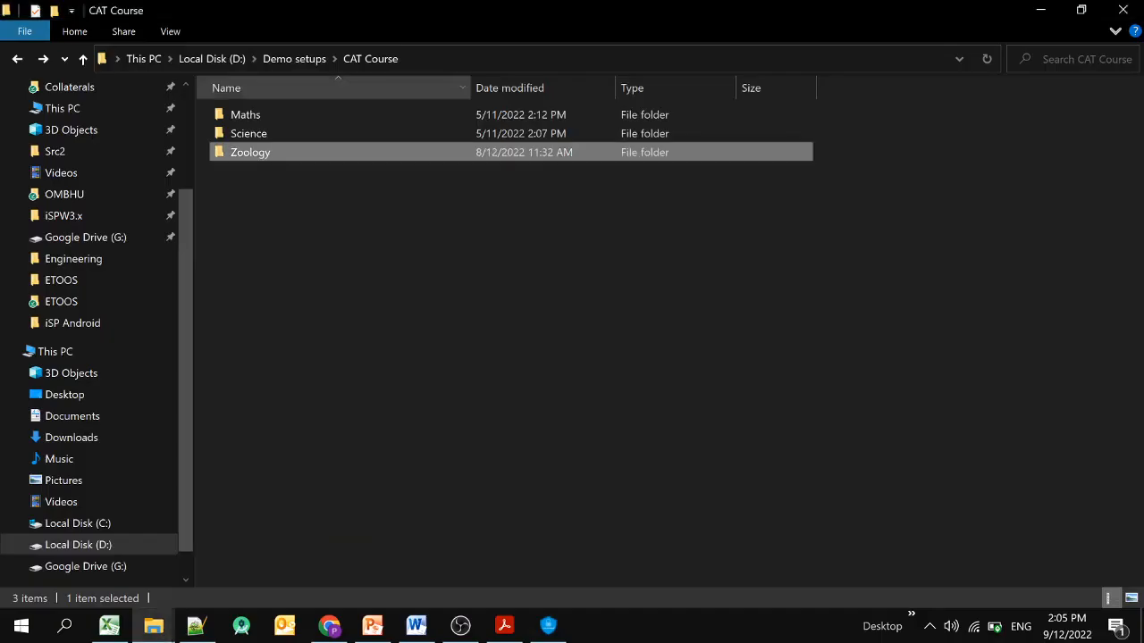
left_click(294, 59)
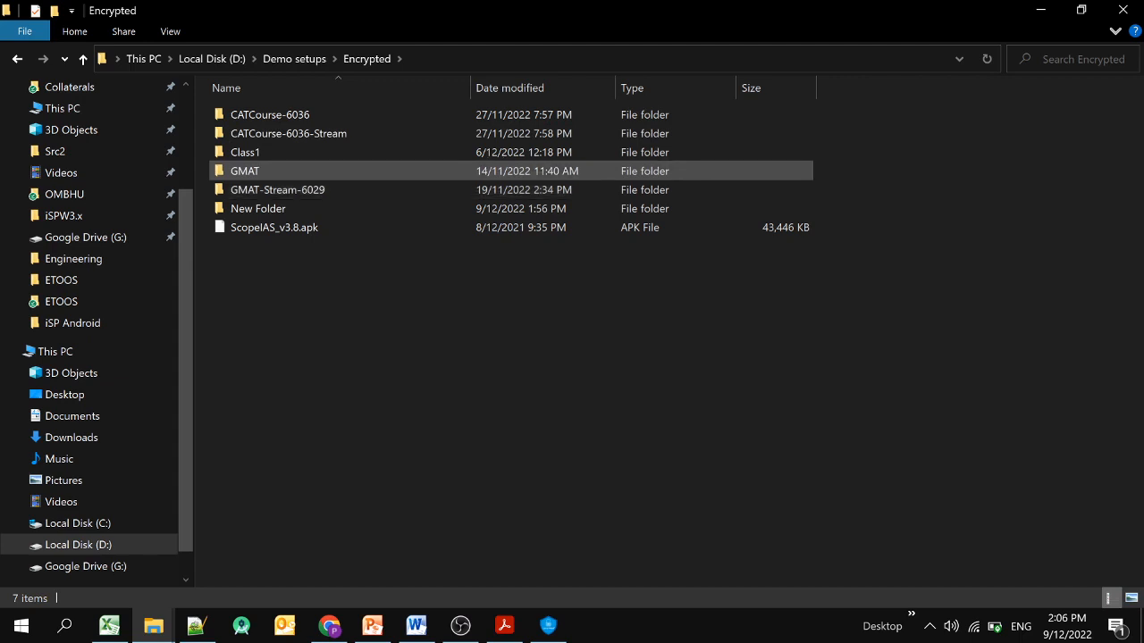
double_click(245, 171)
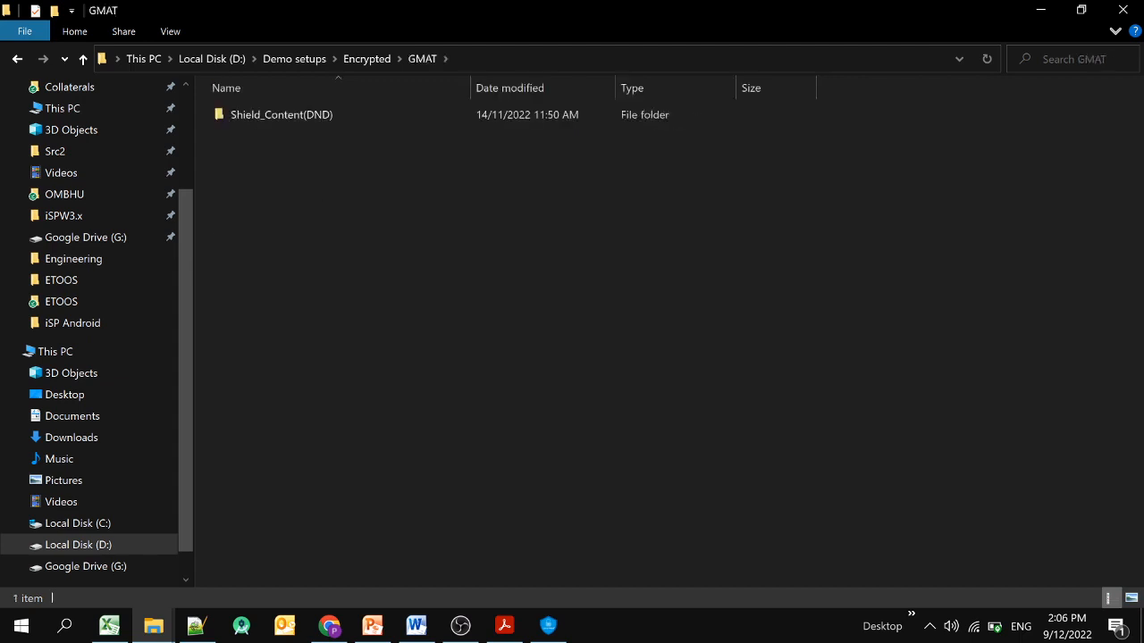
double_click(268, 120)
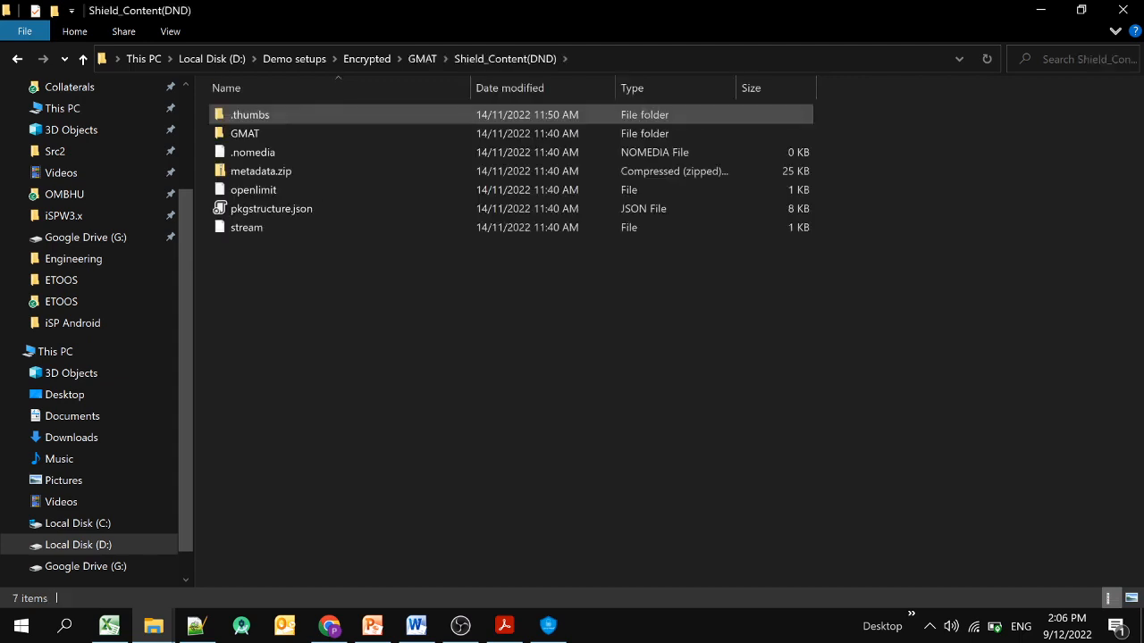
double_click(245, 133)
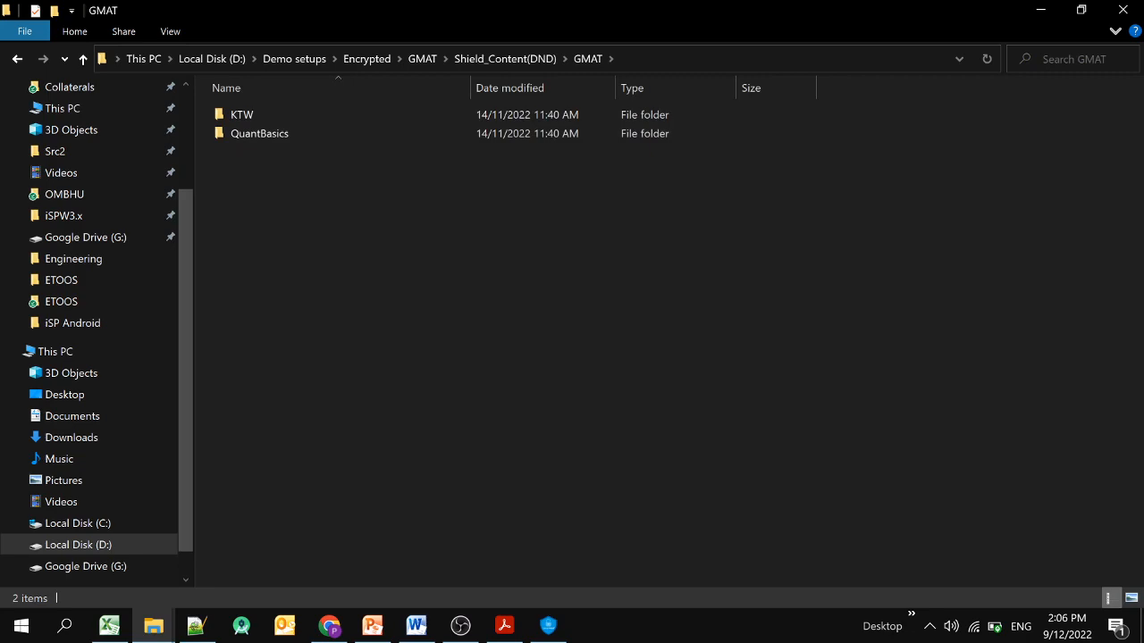
left_click(548, 626)
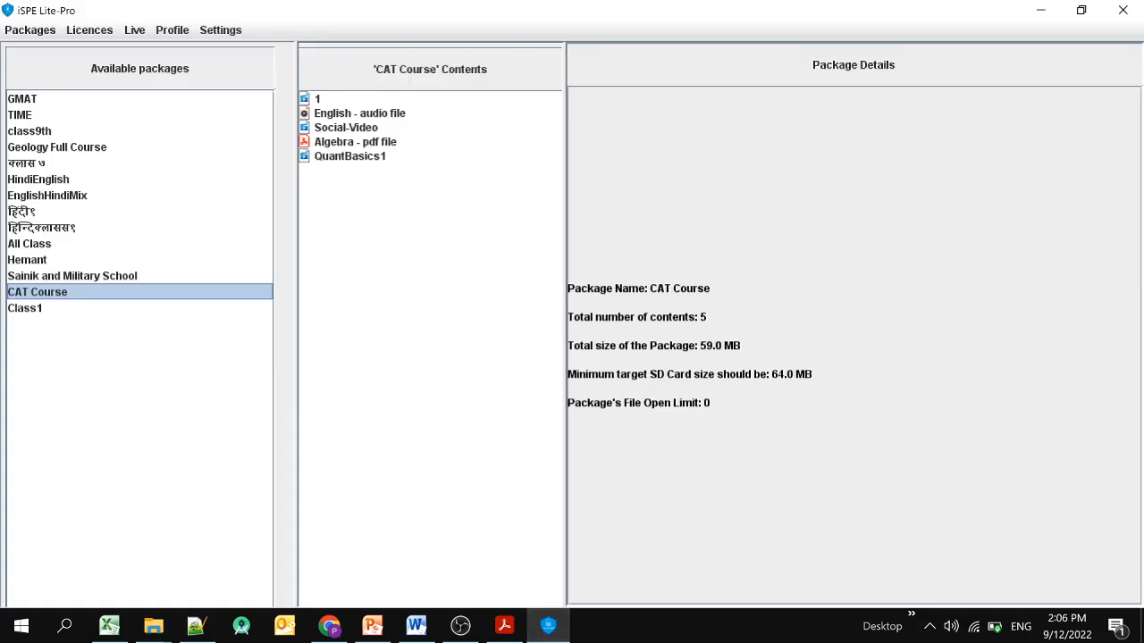
Begin writing CAT Course as a master package with Stream output selected.
left_click(29, 30)
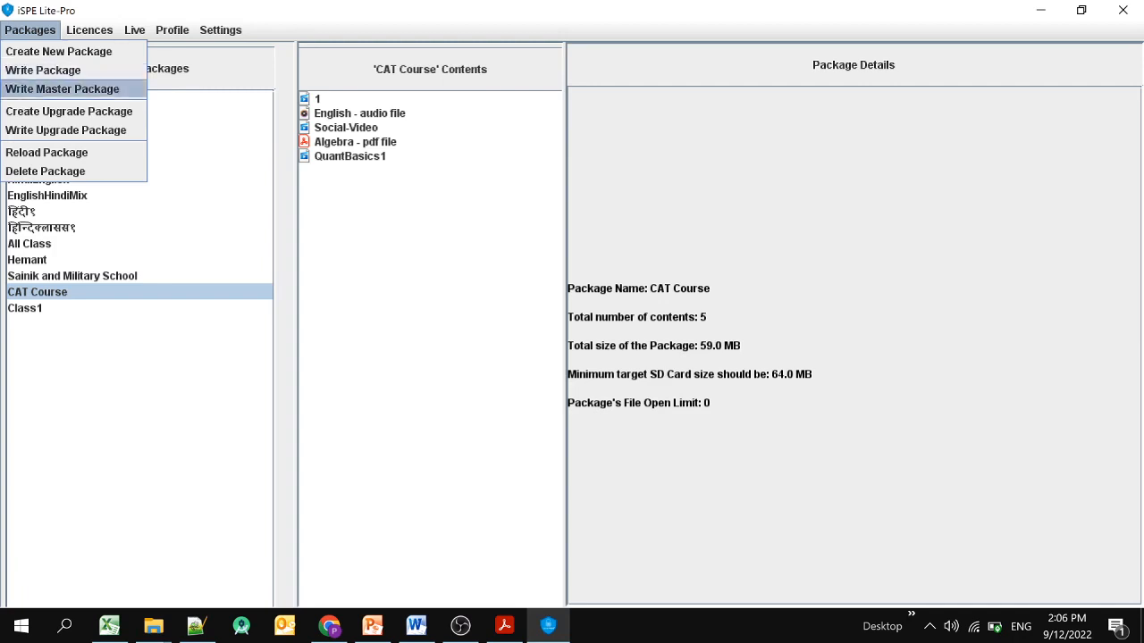
left_click(61, 88)
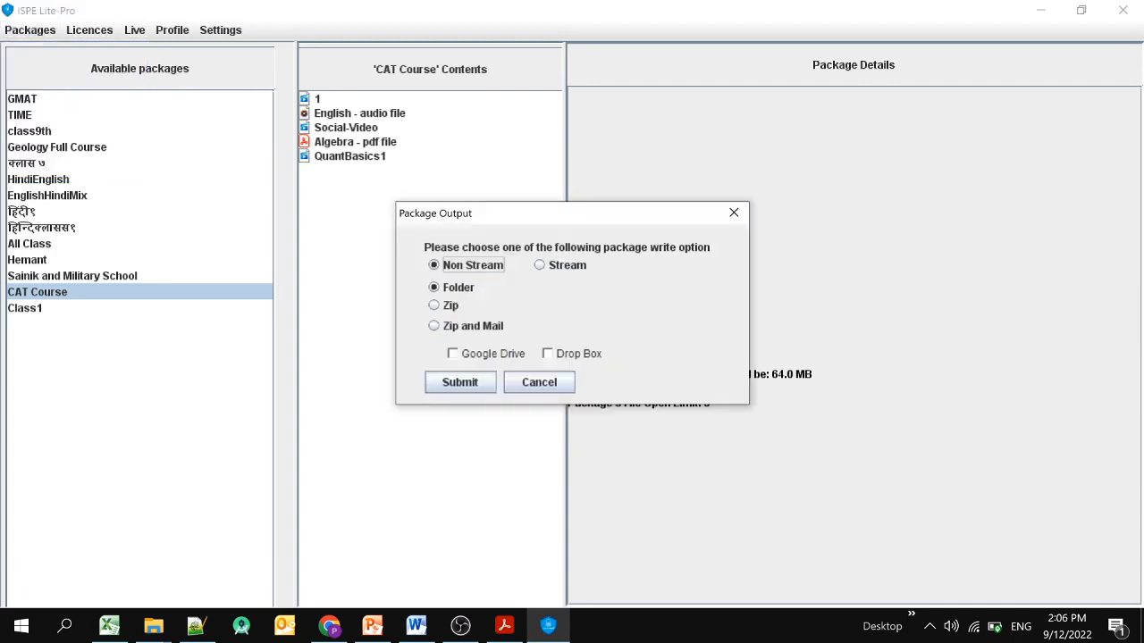
left_click(539, 265)
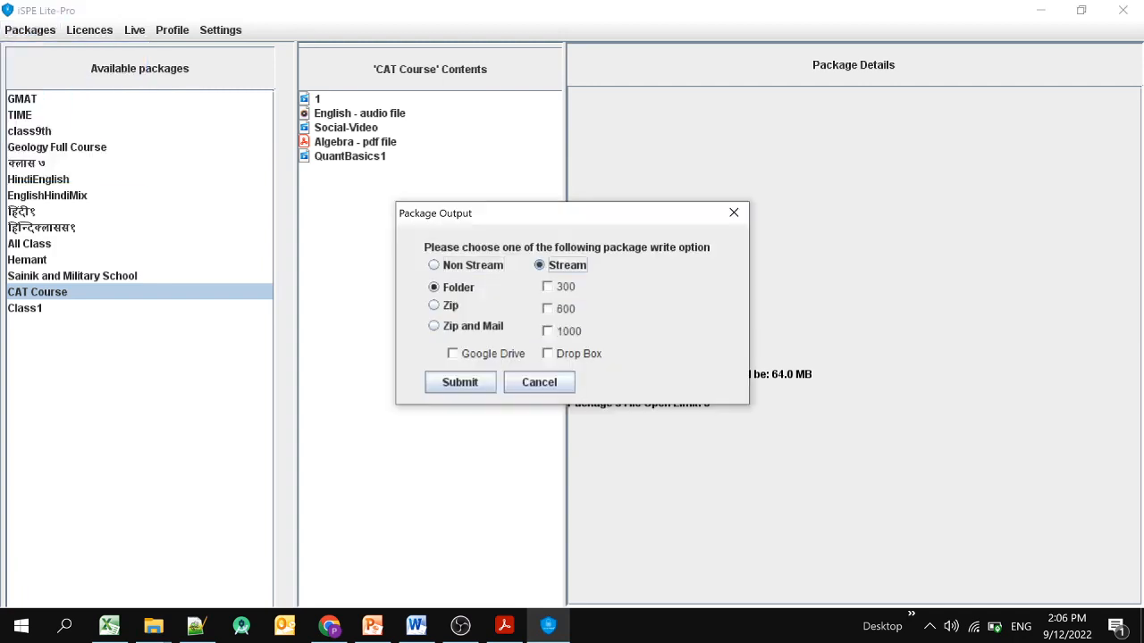
left_click(153, 626)
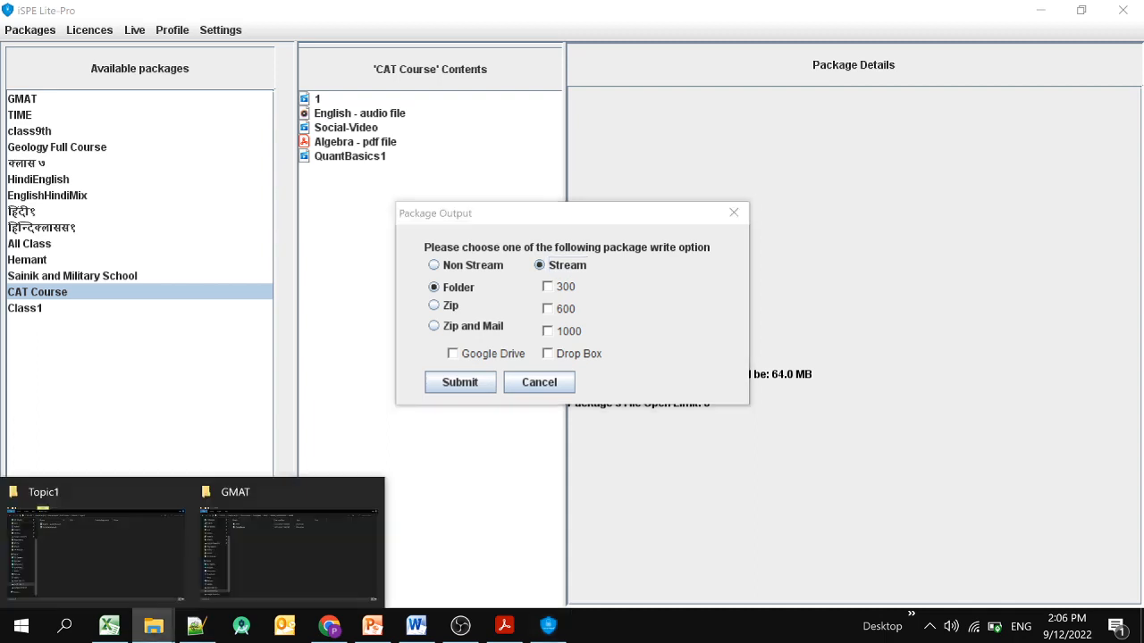
Navigate to Encrypted > GMAT-Stream-6029 > Shield_Content(DND) > GMAT in File Explorer.
left_click(94, 549)
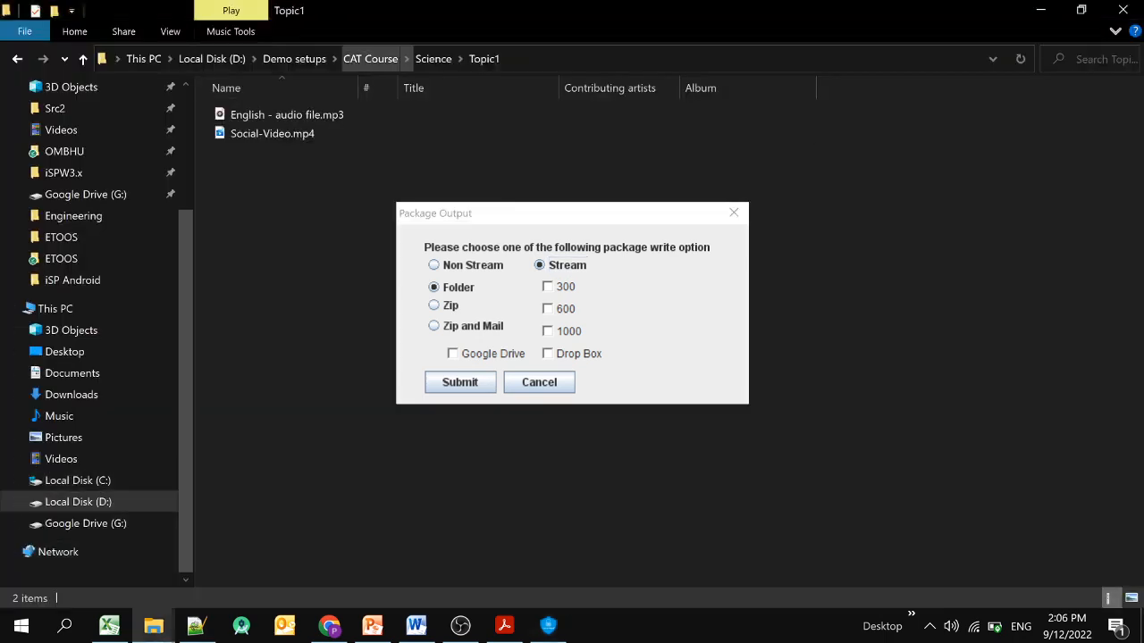
left_click(370, 58)
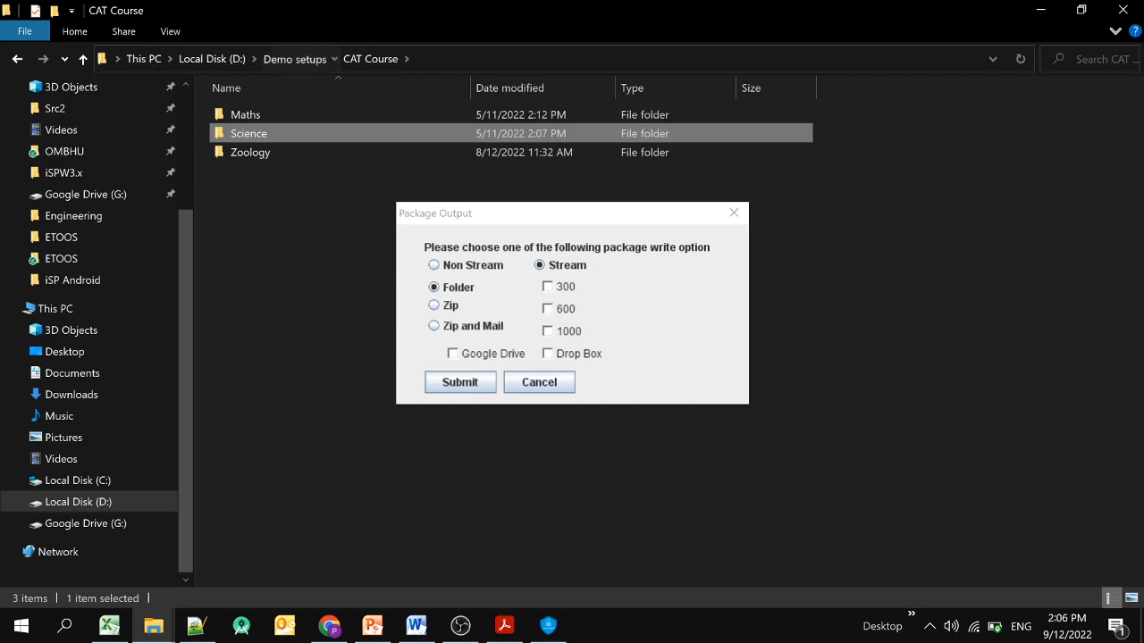
left_click(295, 58)
left_click(255, 190)
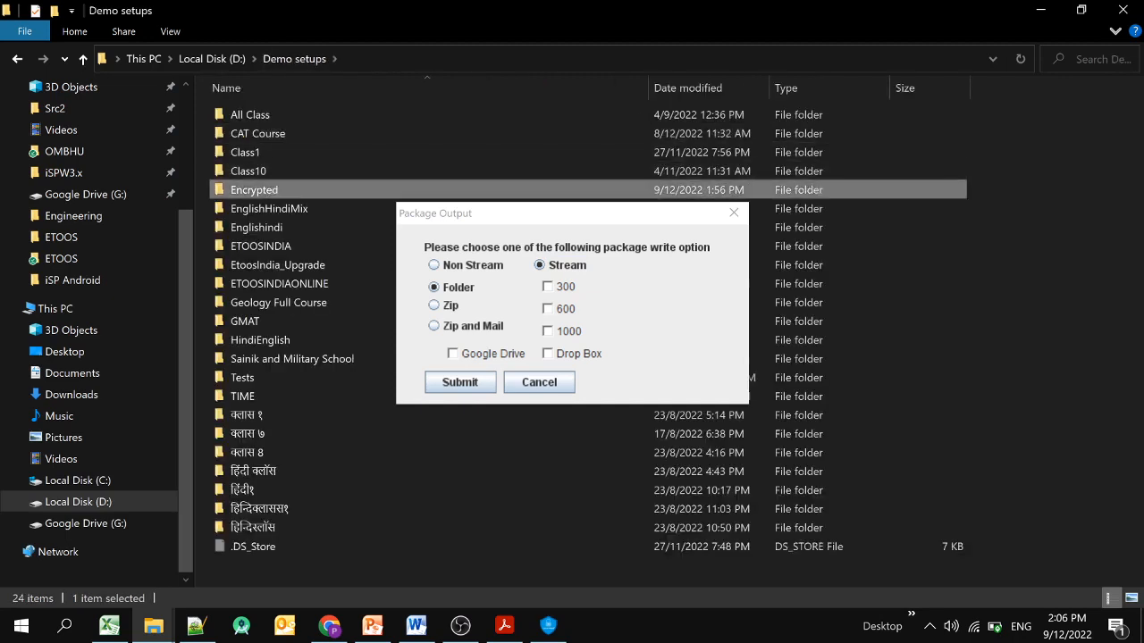
double_click(254, 189)
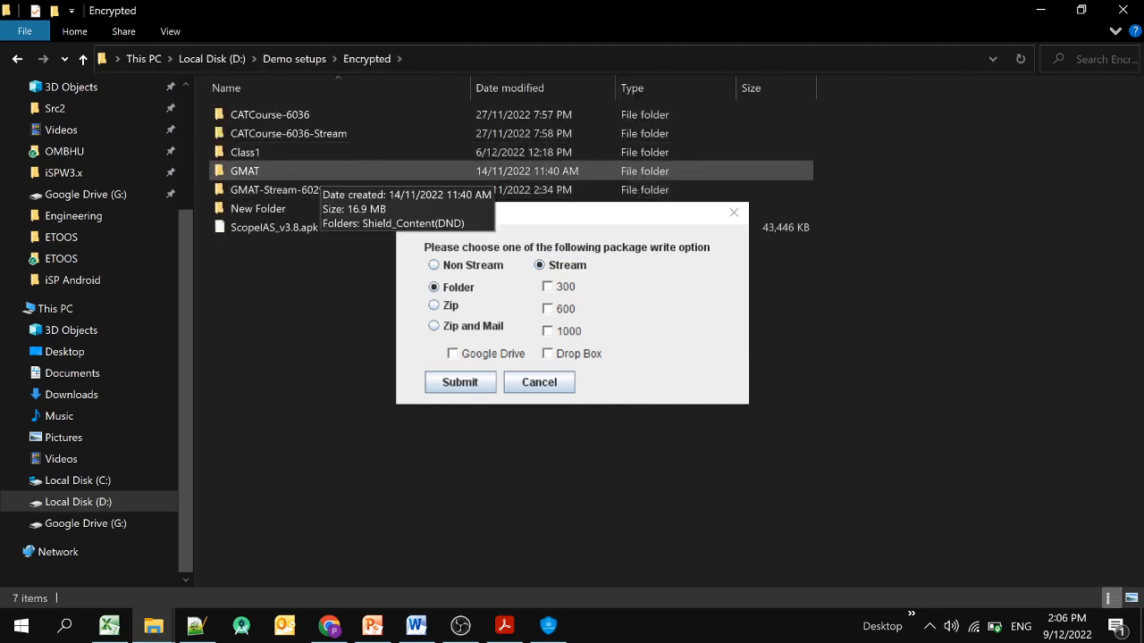
left_click(317, 189)
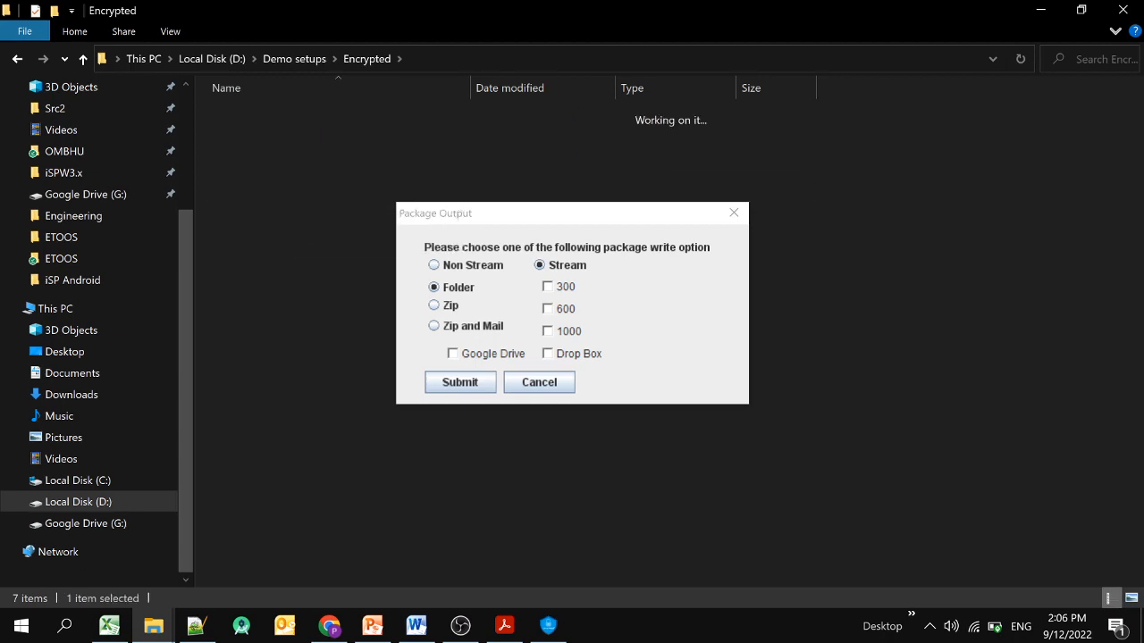
double_click(281, 115)
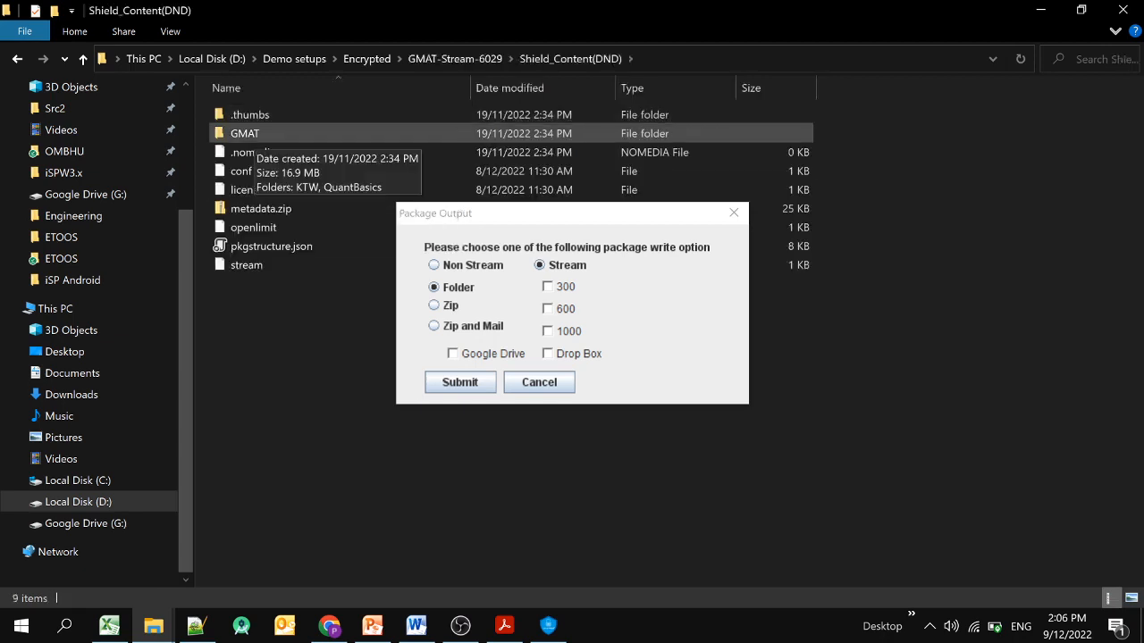
double_click(244, 133)
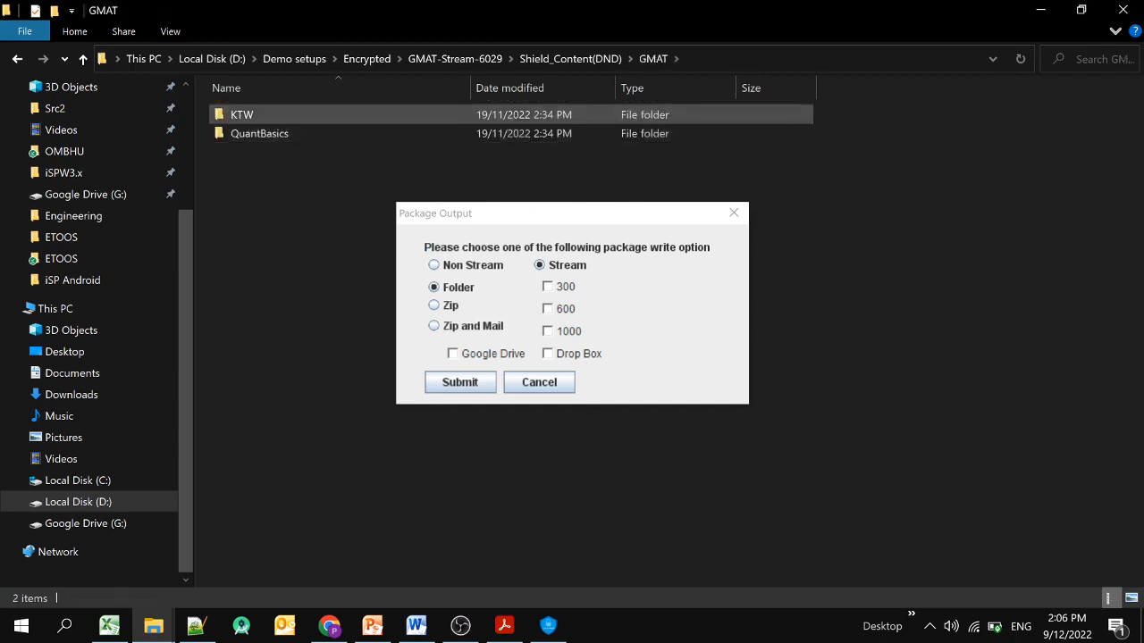
Open the KTW folder, re-choosing Stream output in iSPE's write options along the way.
left_click(245, 116)
left_click(254, 133)
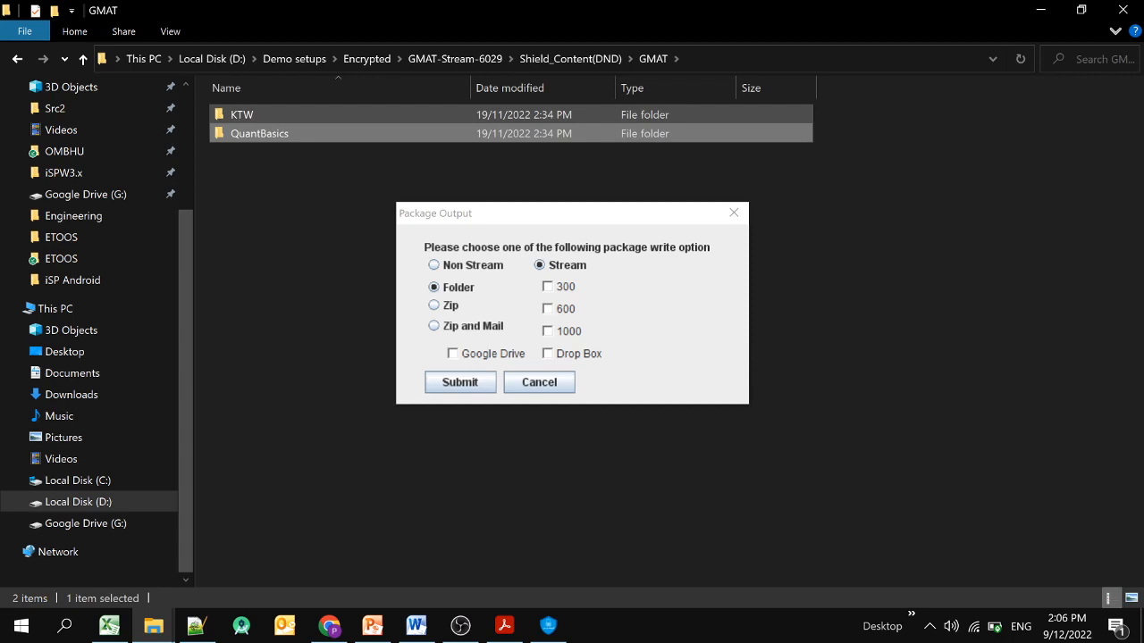
double_click(245, 115)
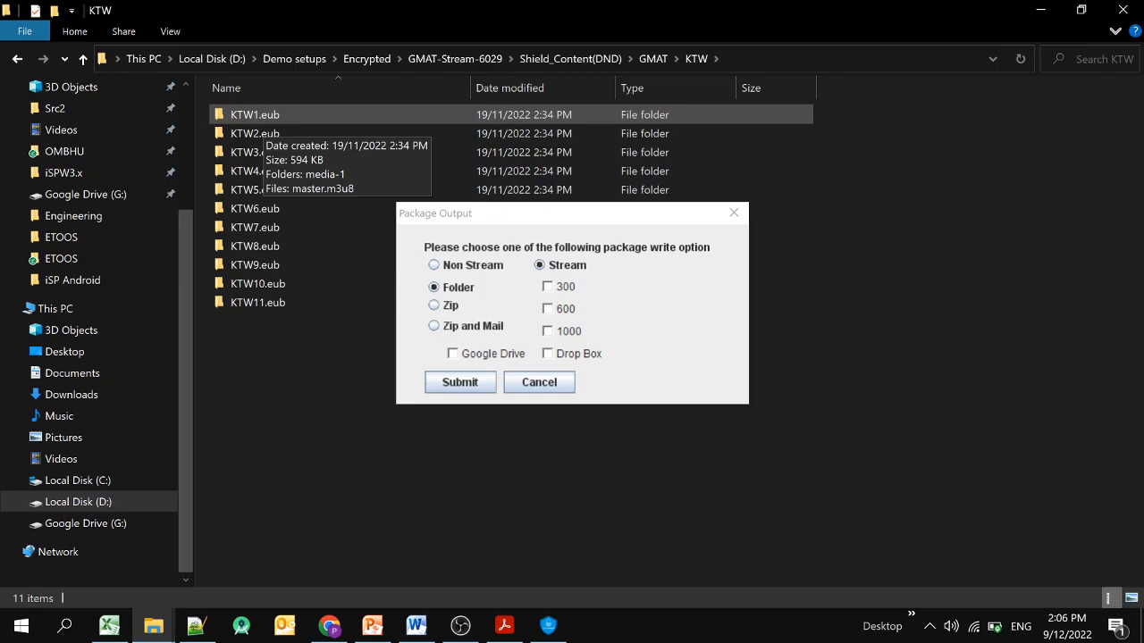
left_click(434, 264)
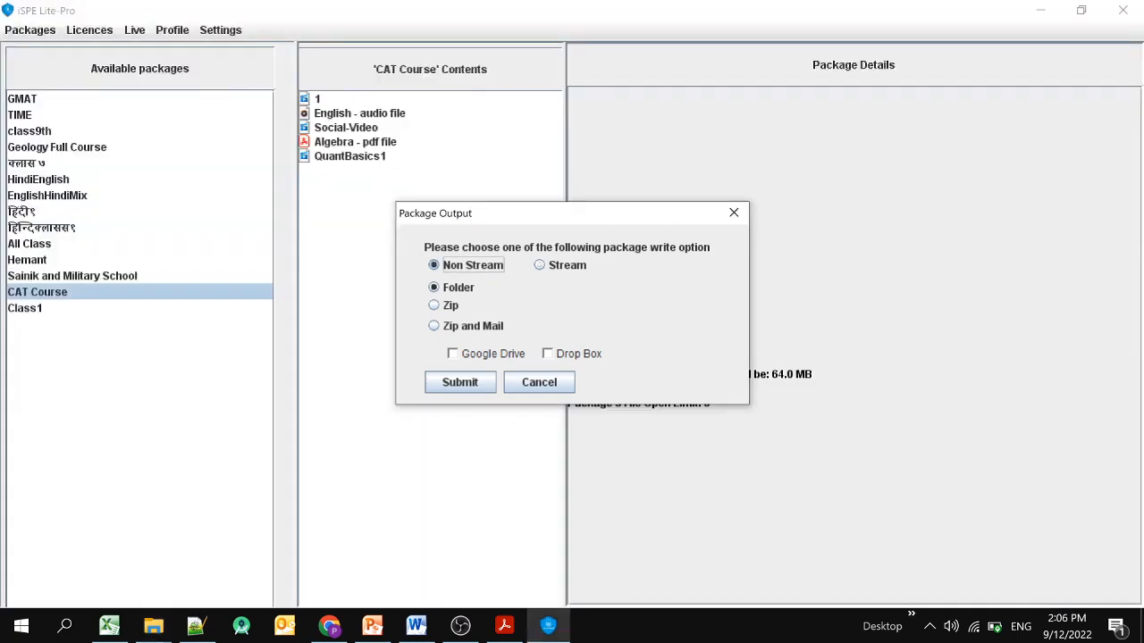
key("alt+Tab")
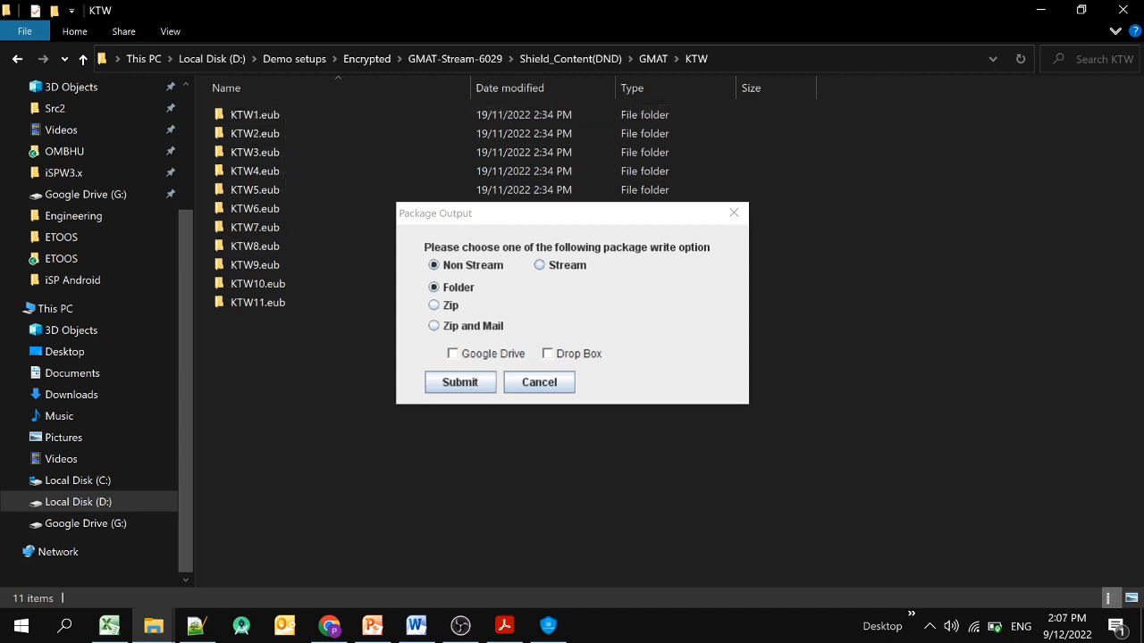
left_click(541, 265)
key("alt+Tab")
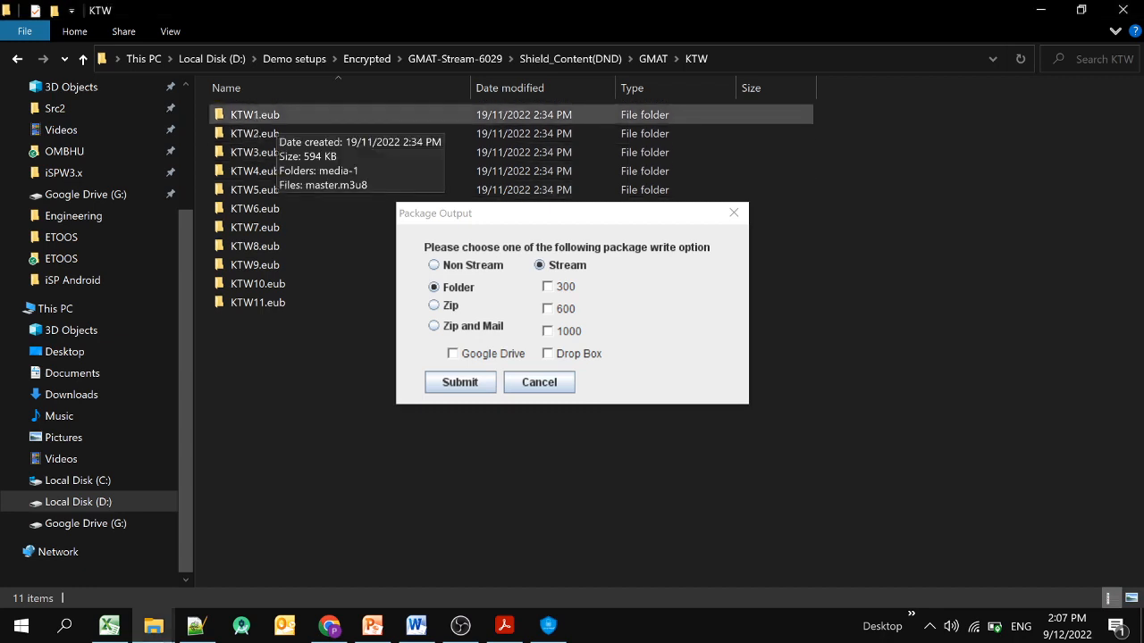
Inspect the media.ts file in KTW1.eub's media-1 folder, then go back to KTW1.eub.
double_click(255, 116)
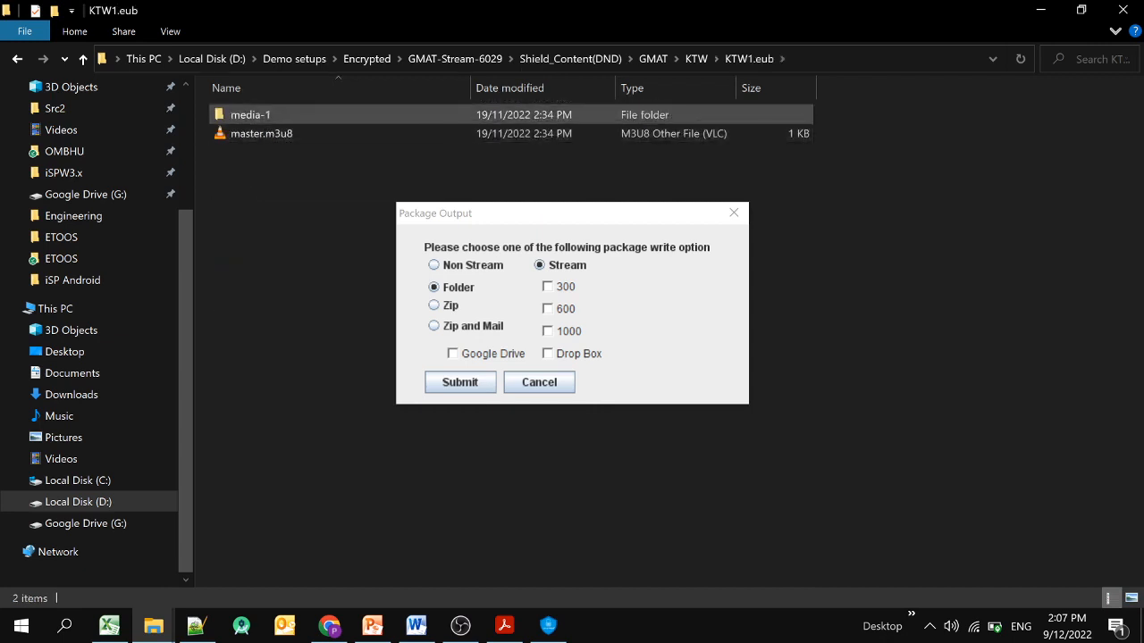
double_click(257, 116)
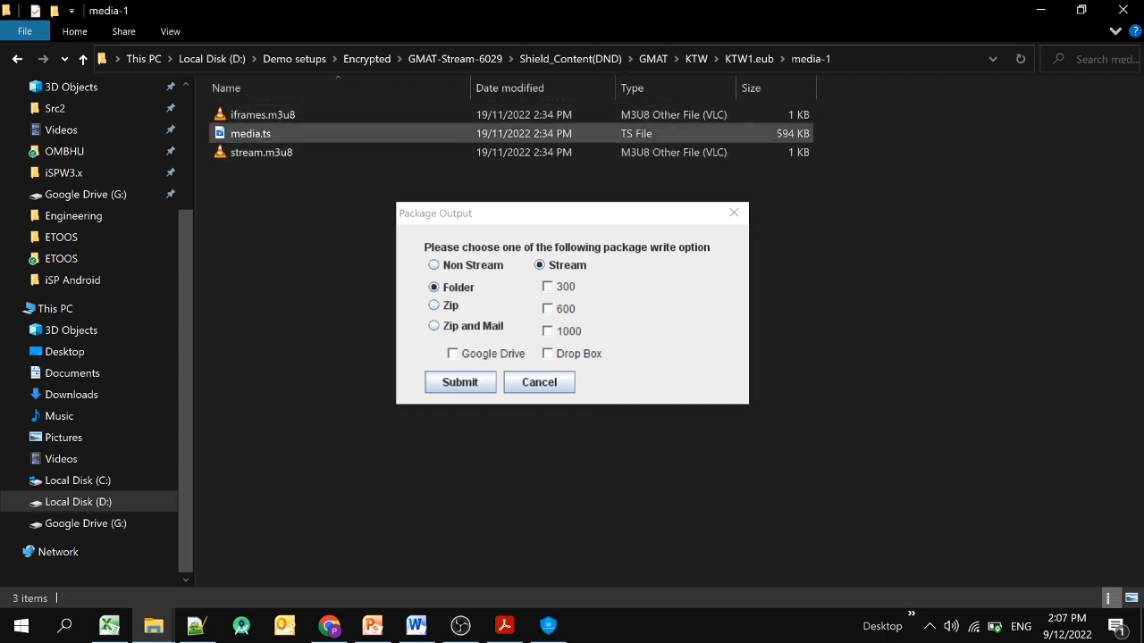
left_click(254, 133)
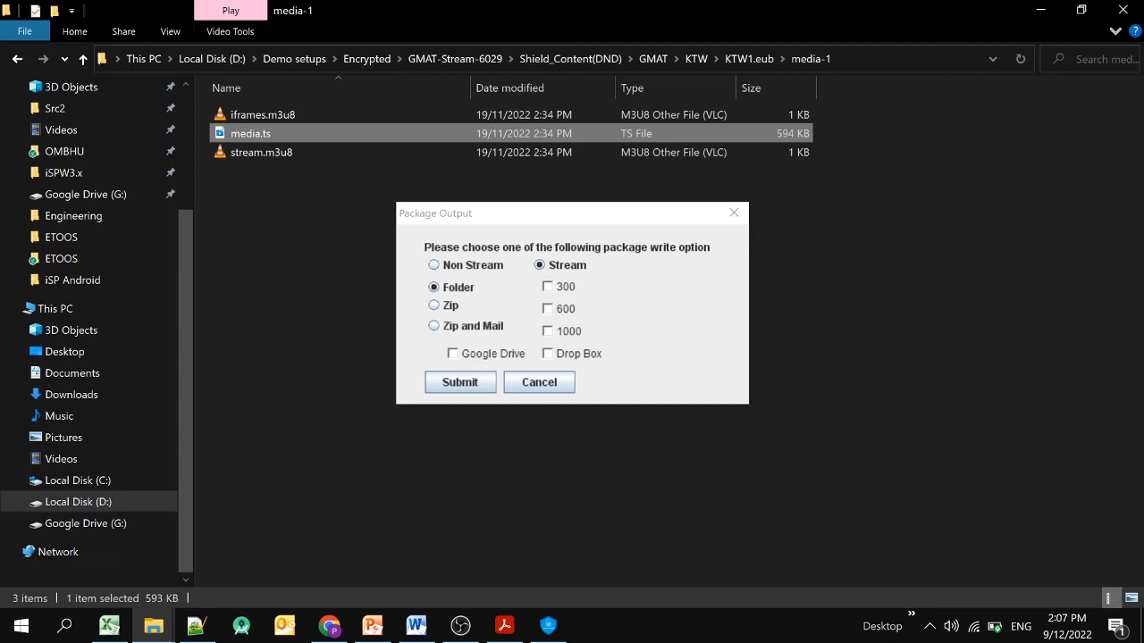
key("BackSpace")
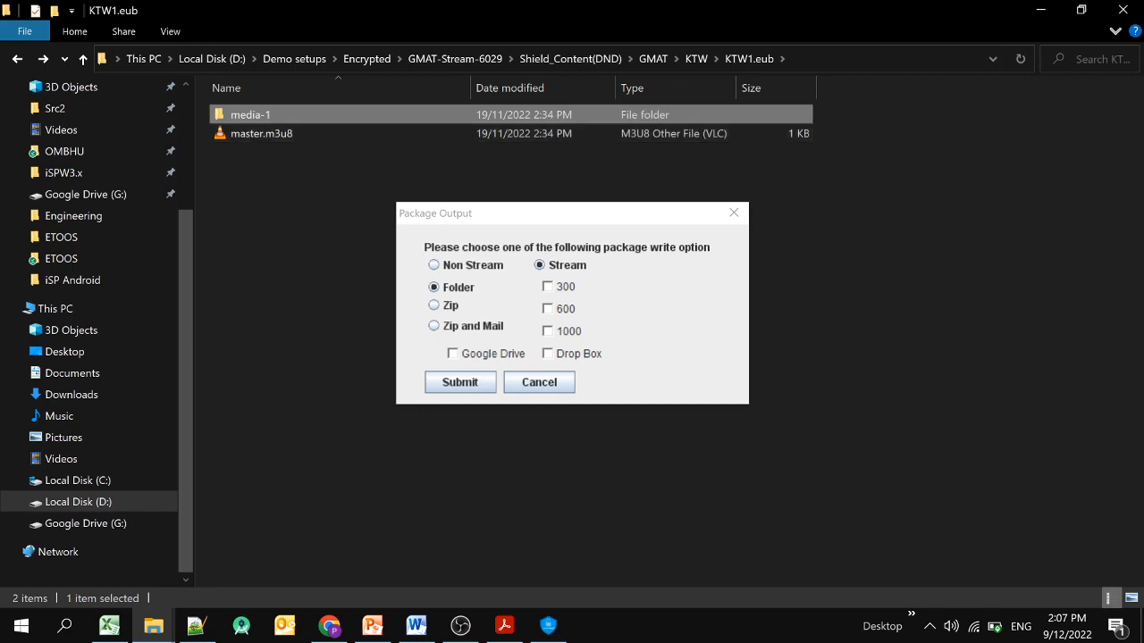
Tick the 300, 600 and 1000 stream bitrates, then return to File Explorer.
left_click(547, 287)
left_click(547, 308)
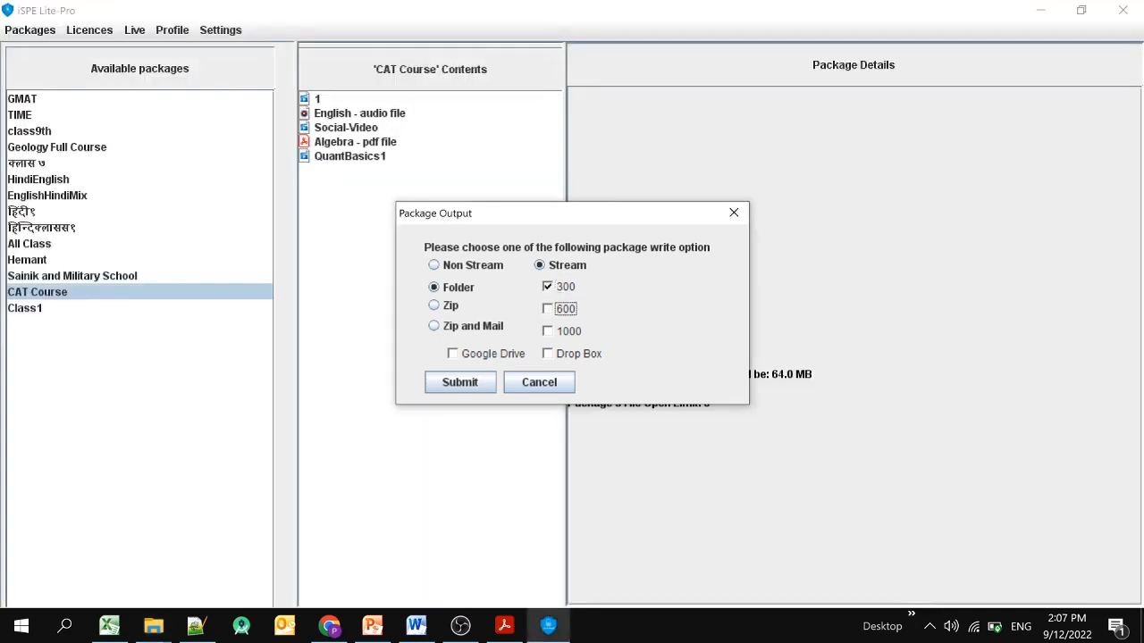
left_click(547, 330)
key("alt+Tab")
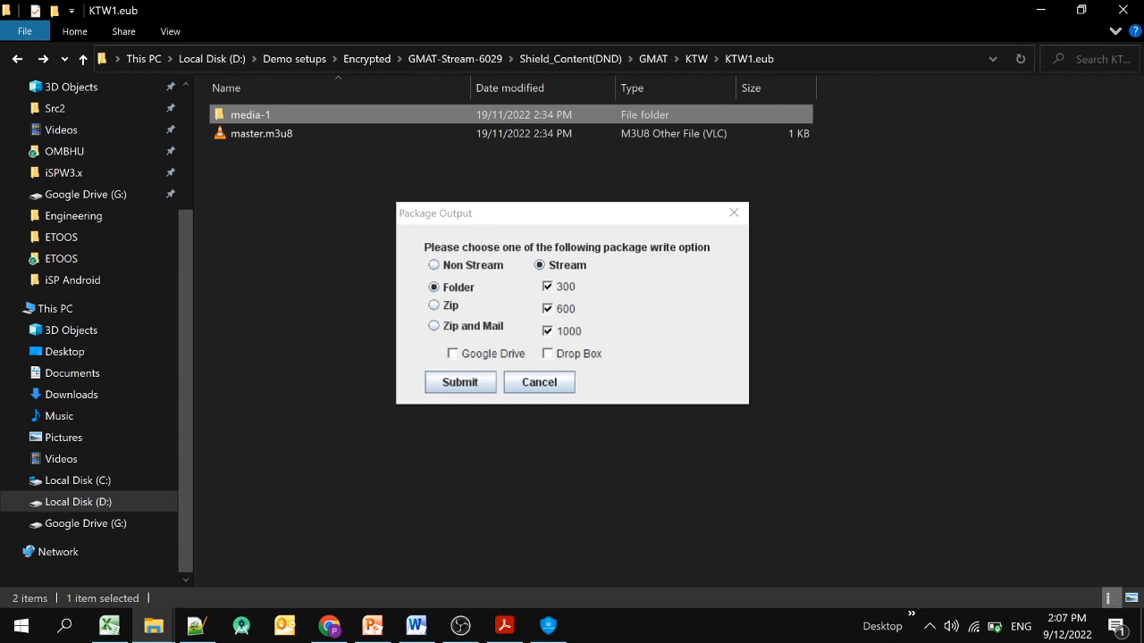
View media.ts in media-1 again, then cancel the Package Output options.
double_click(250, 114)
left_click(251, 134)
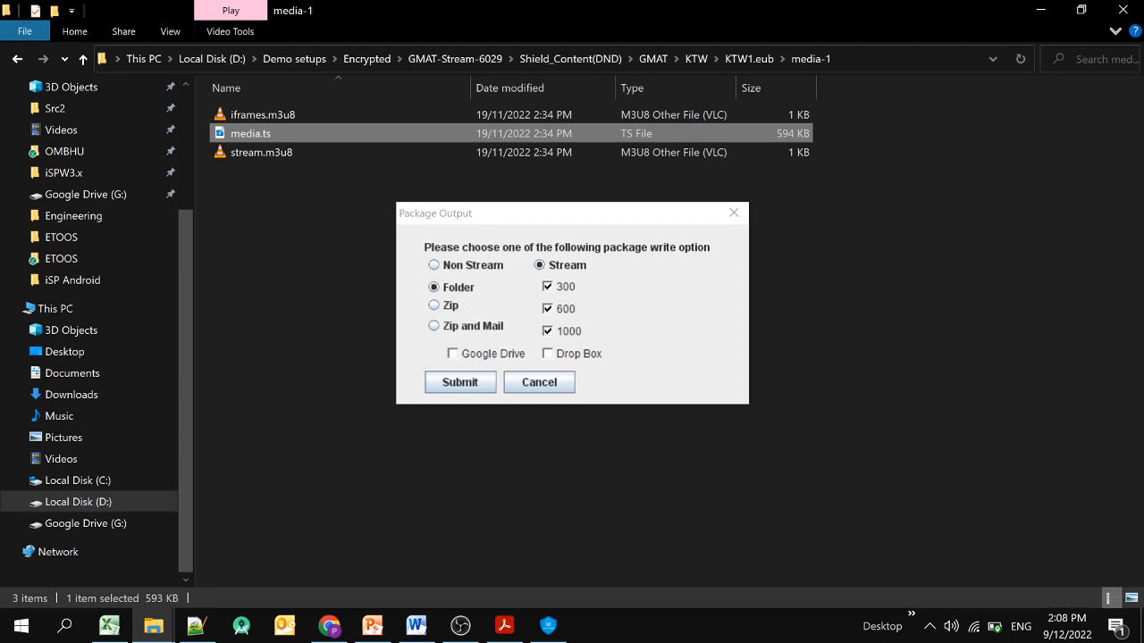
left_click(539, 382)
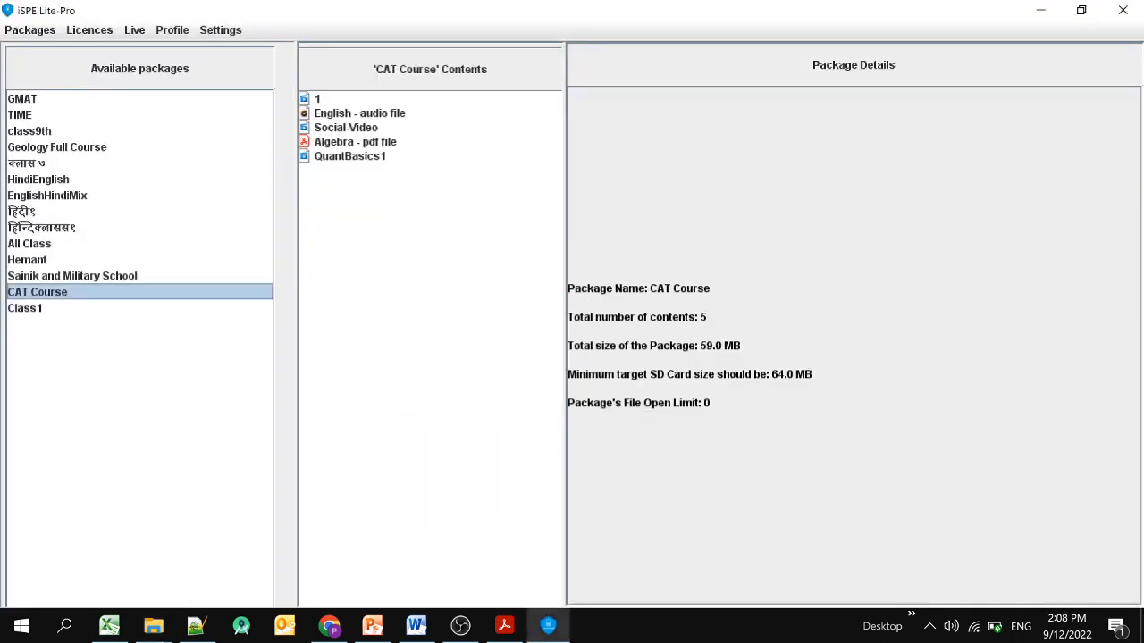
key("alt+Tab")
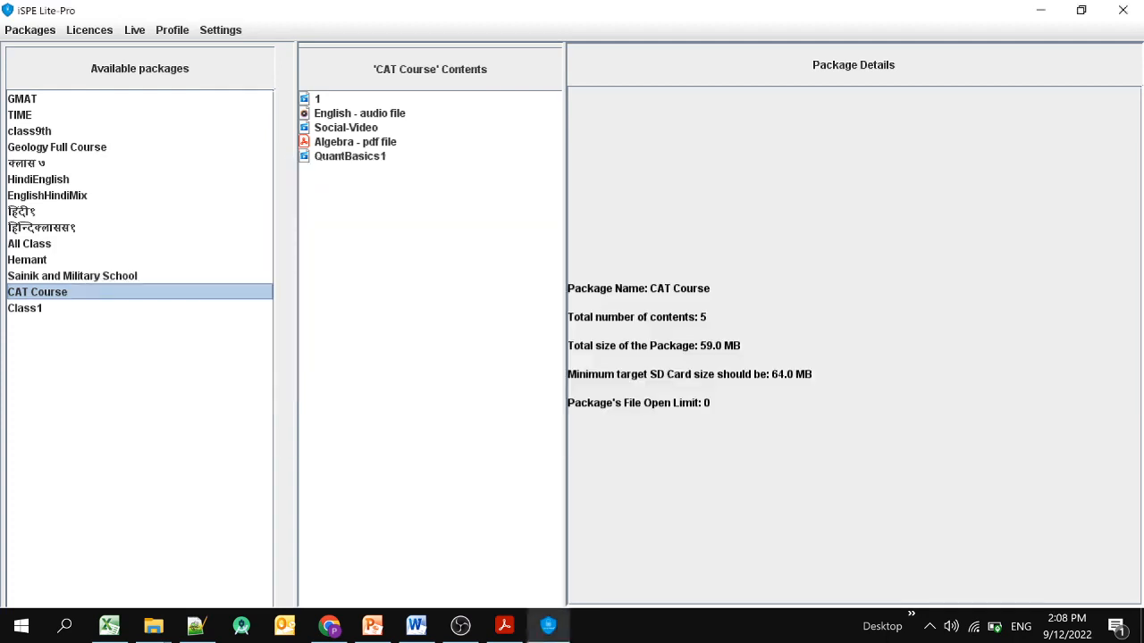